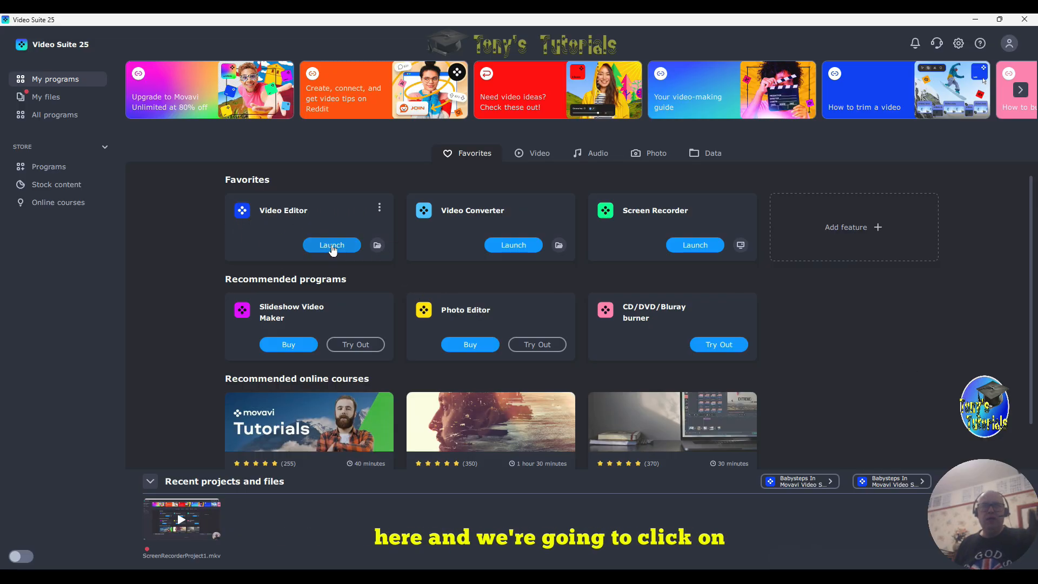
Launch Video Editor and add the Clouds and Flames sample videos one after the other on the main video track
left_click(332, 246)
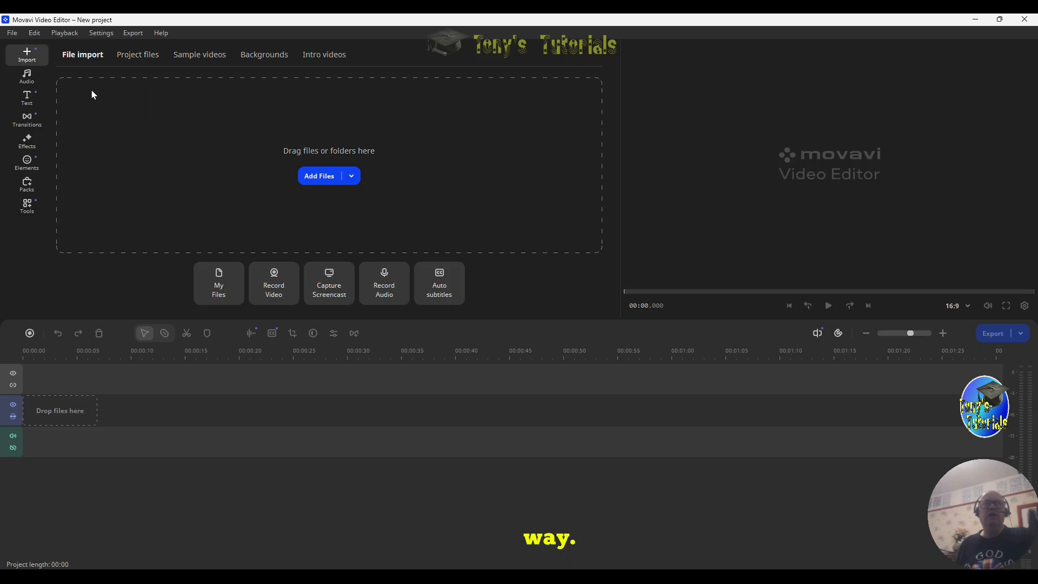
left_click(204, 54)
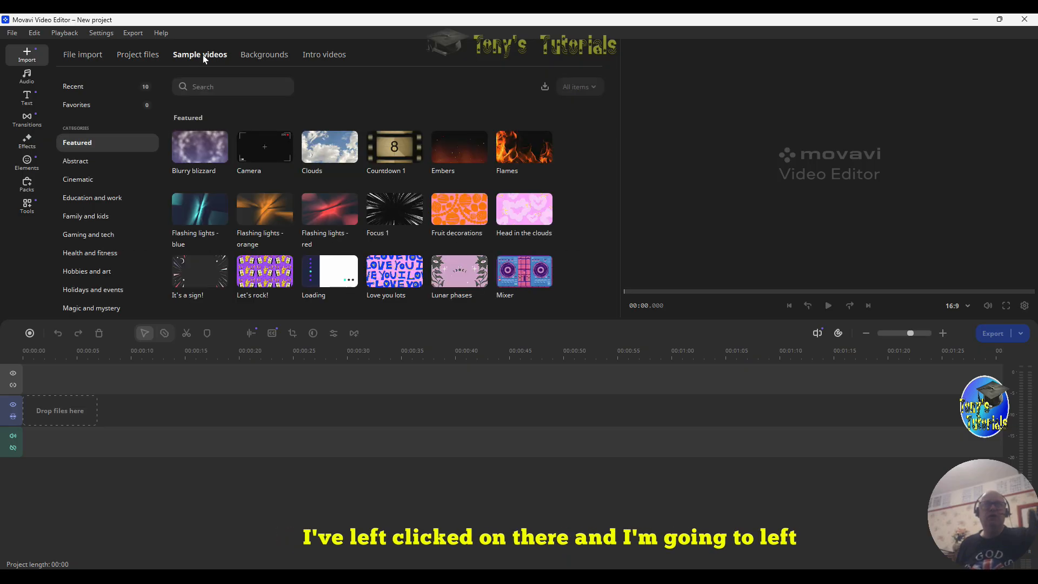
left_click(330, 150)
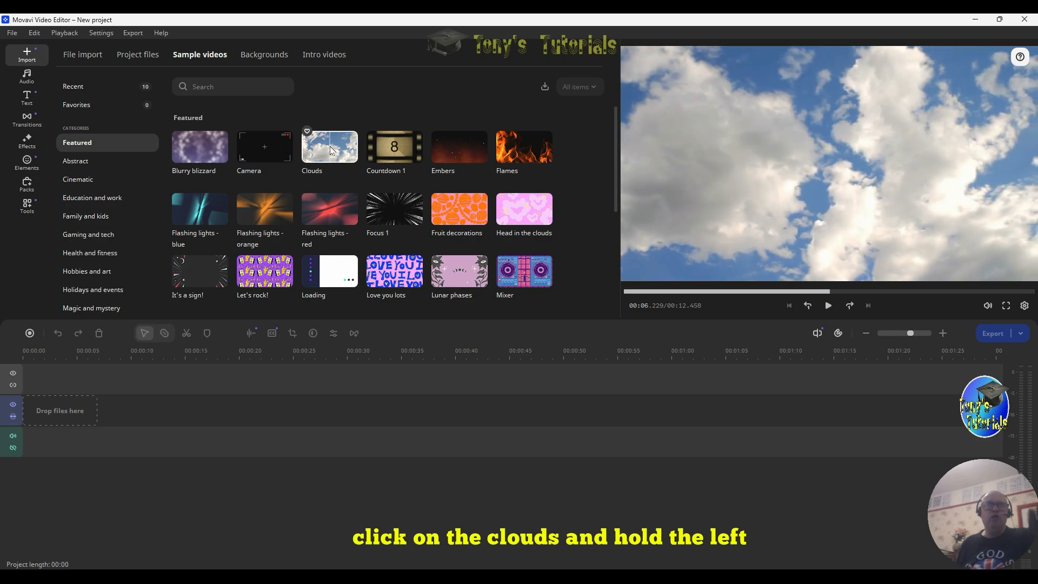
left_click_drag(330, 150, 40, 410)
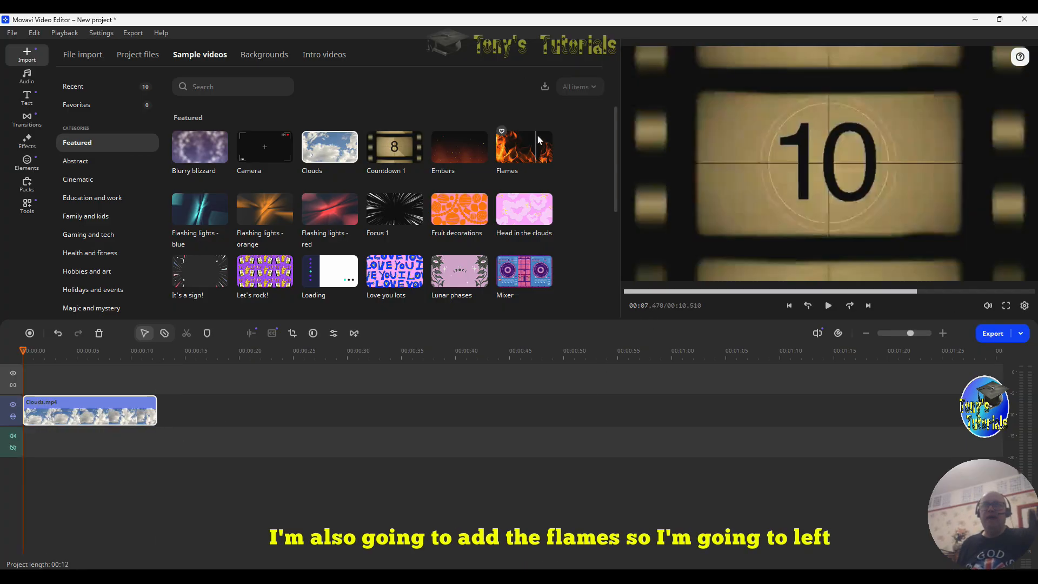
left_click_drag(523, 151, 159, 417)
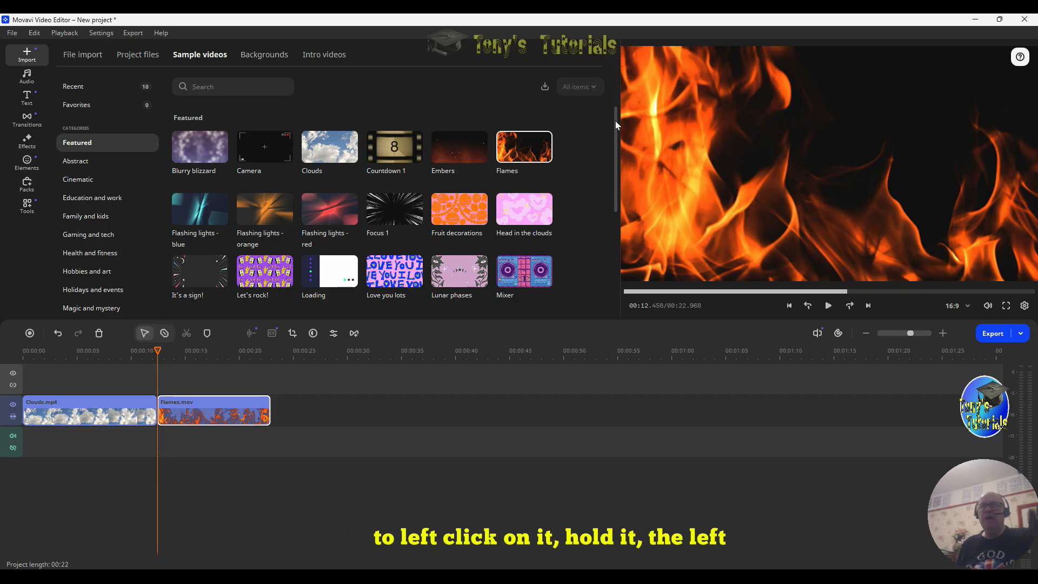
Add the Pixies and Portal sample videos after the Flames clip on the main video track
left_click_drag(615, 125, 612, 193)
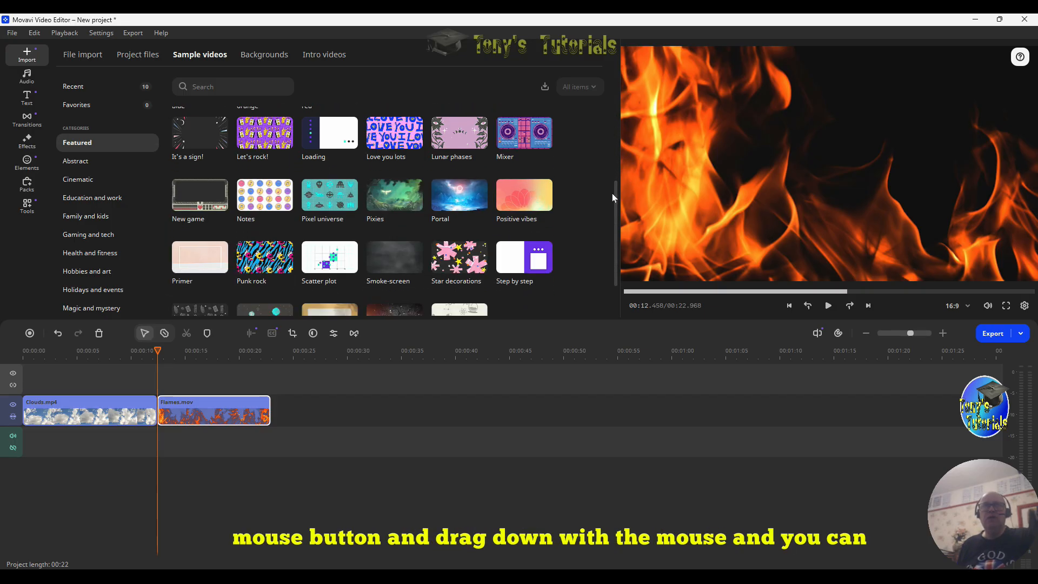
left_click(385, 208)
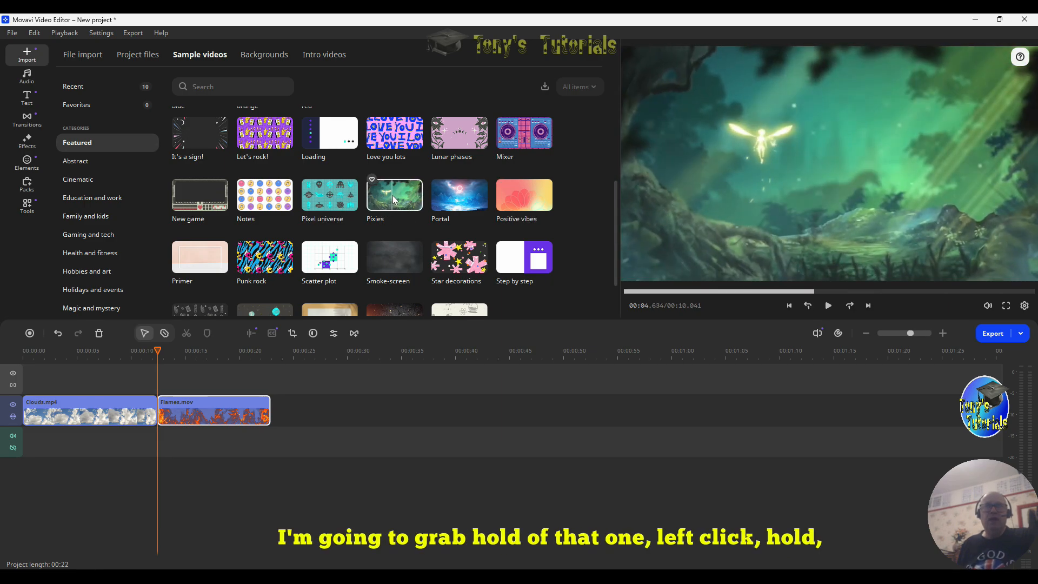
left_click_drag(393, 195, 276, 427)
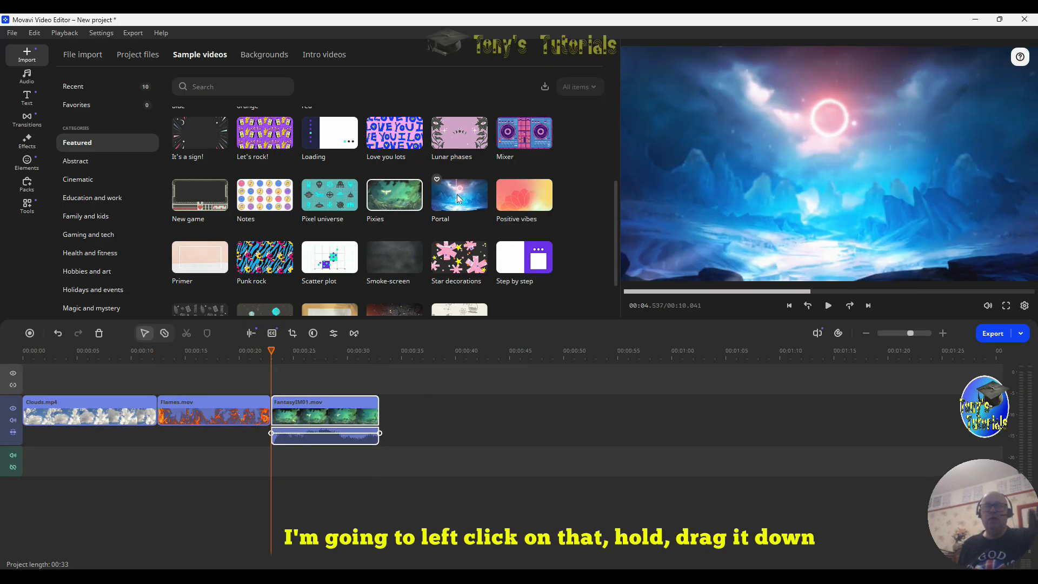
left_click_drag(458, 194, 383, 412)
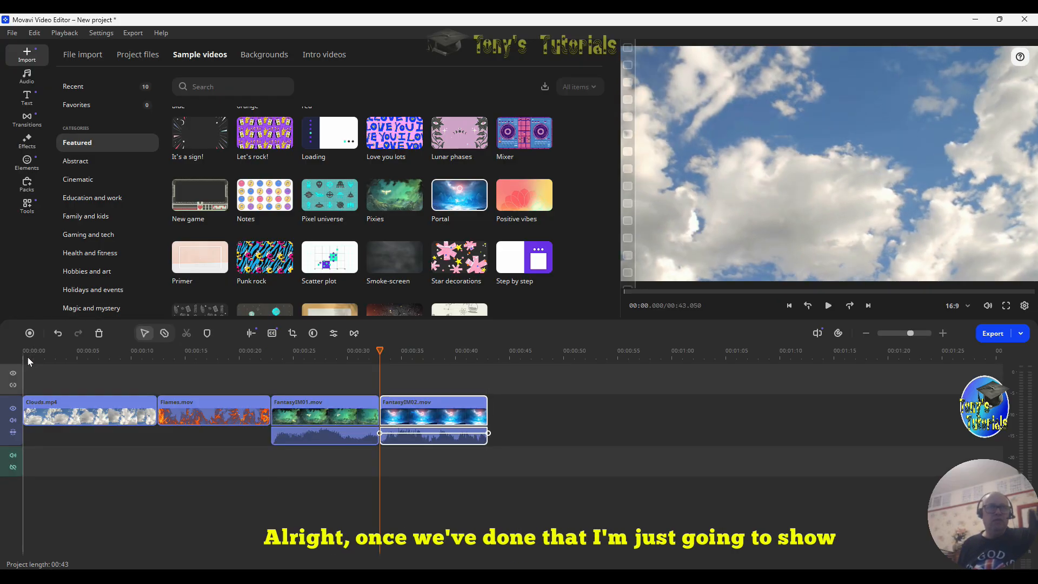
Play the whole timeline from the beginning to review the four clips
left_click(25, 354)
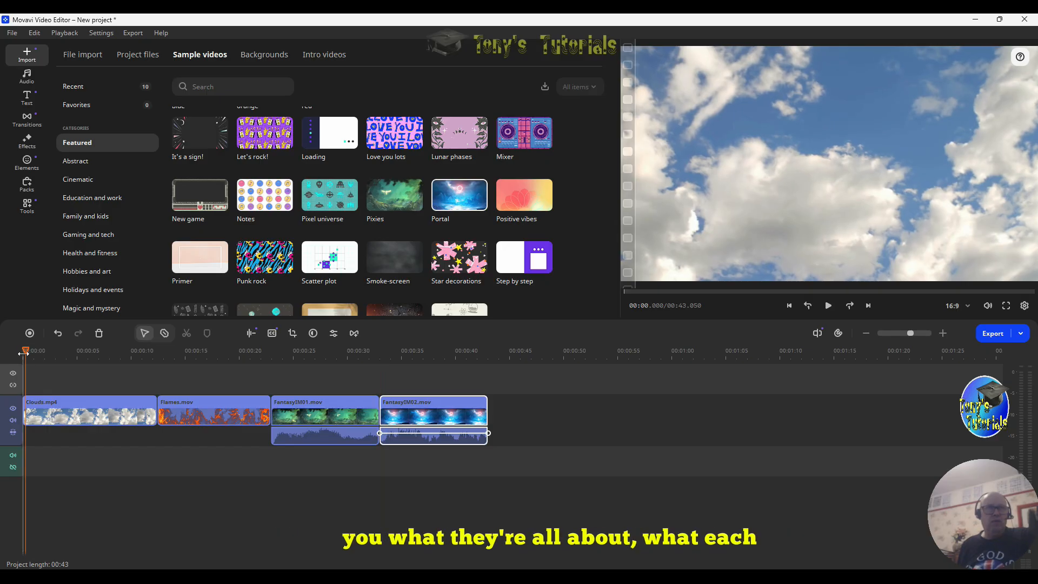
left_click_drag(23, 353, 17, 353)
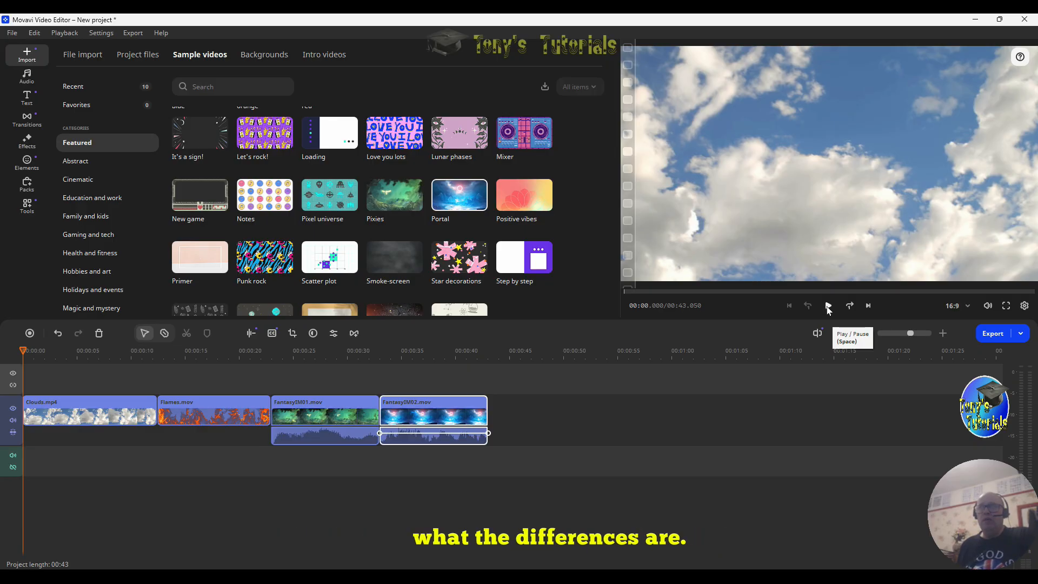
left_click(828, 306)
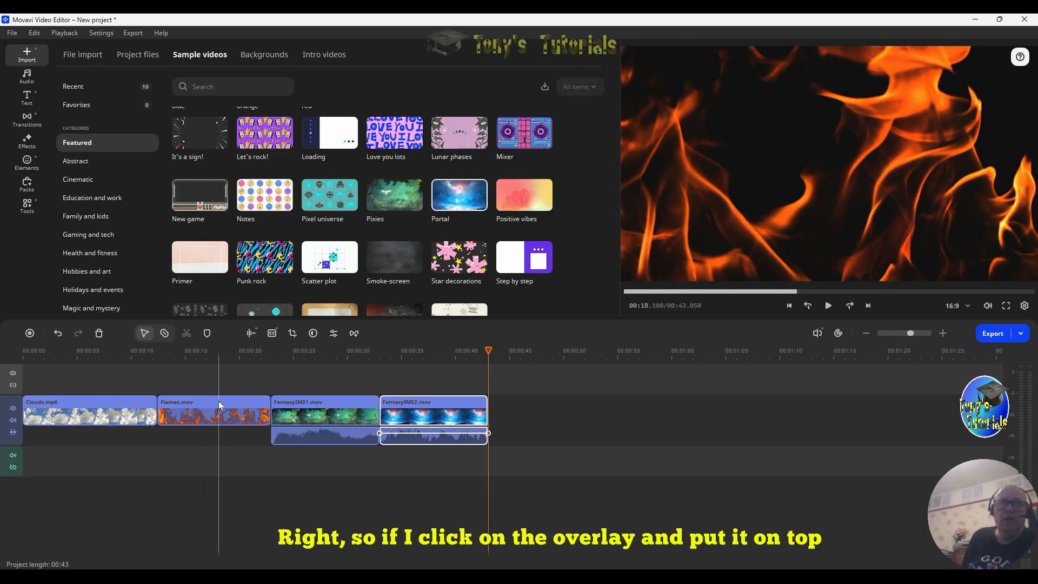
Move the Flames clip to the overlay track at the start, above the Clouds clip, and preview the overlay
left_click(218, 400)
left_click_drag(217, 402, 79, 382)
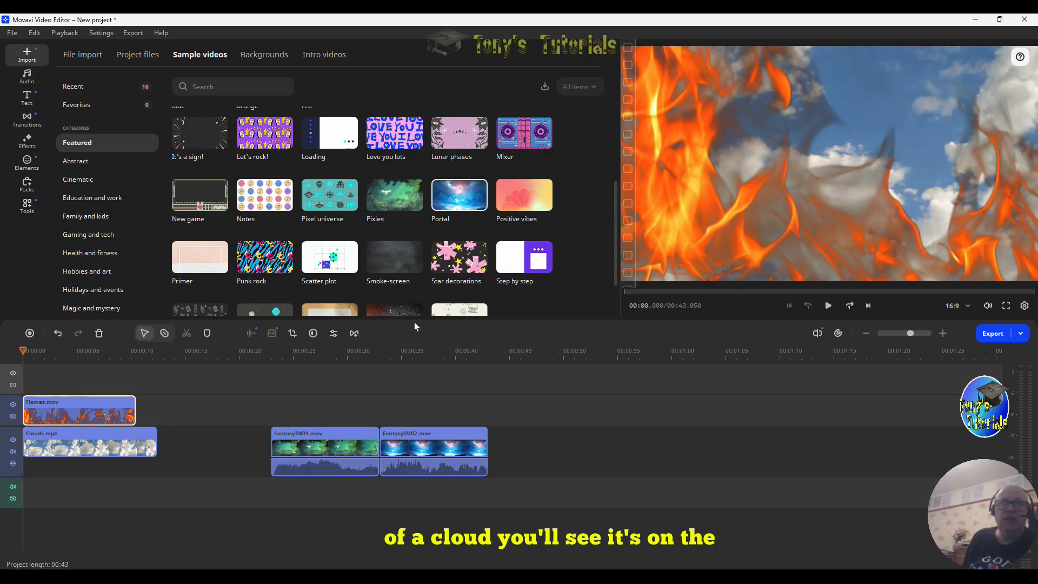
left_click(829, 306)
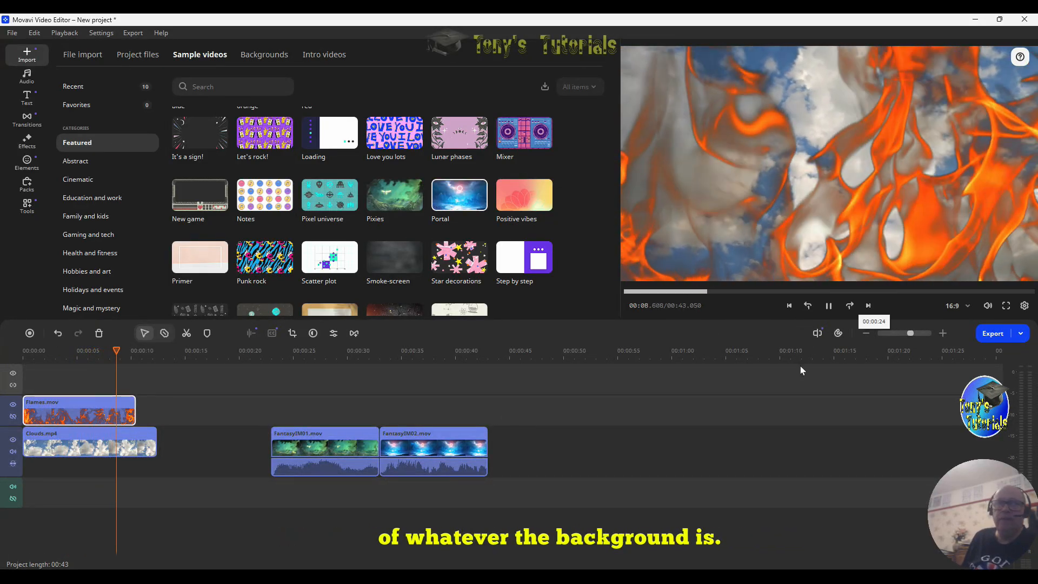
left_click(828, 305)
Move the Flames overlay so it spans the cut between the Pixies and Portal clips, and preview it
left_click_drag(107, 423, 385, 416)
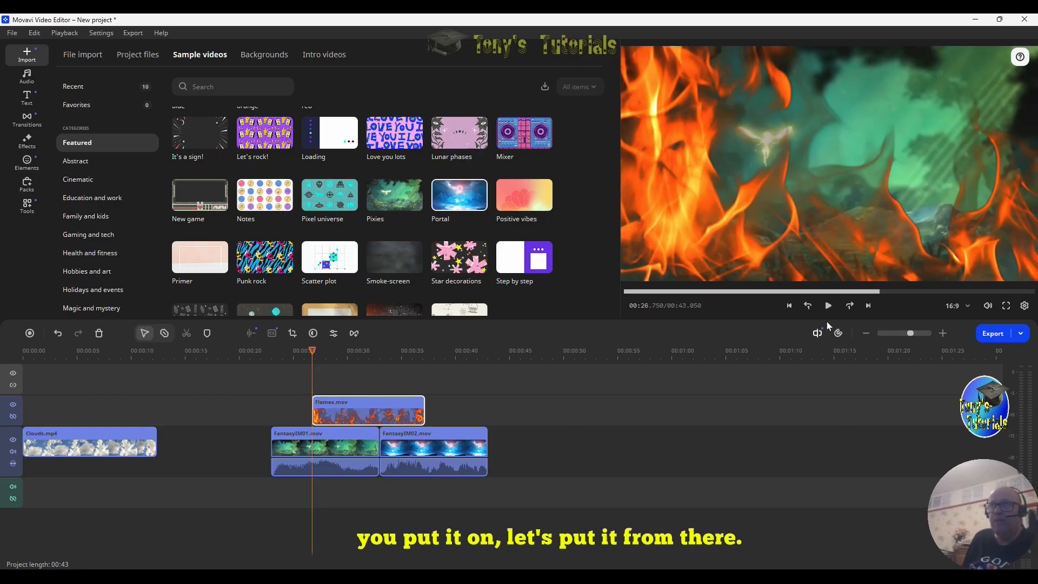
left_click(829, 306)
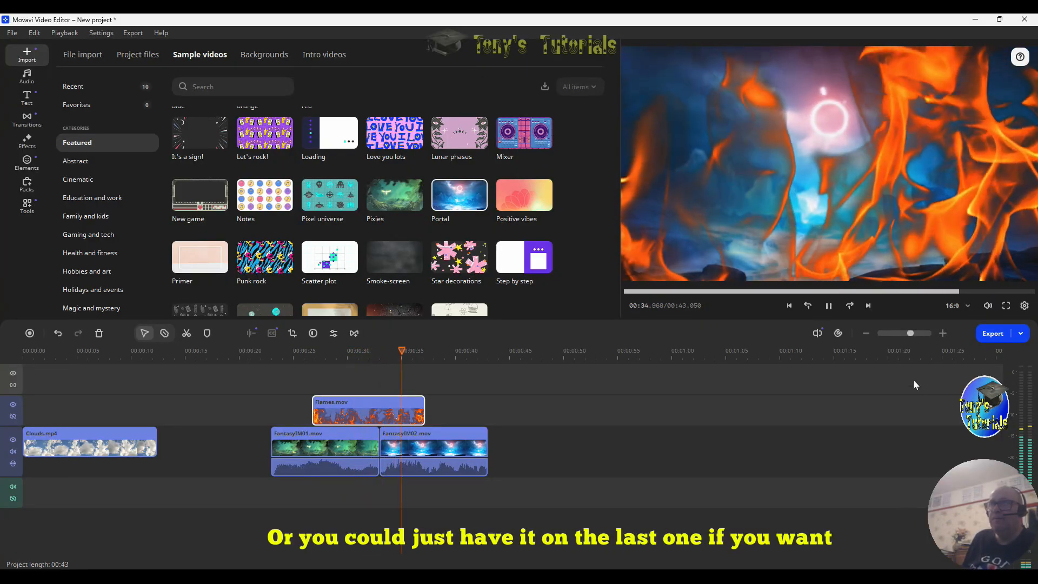
left_click(828, 305)
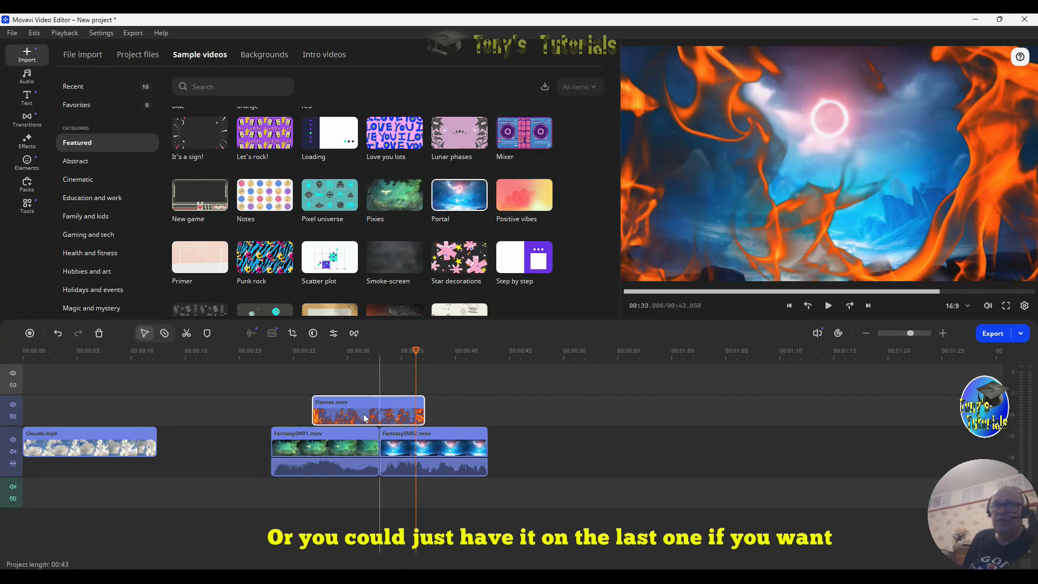
Place the Flames overlay above the Portal clip and shorten it so both clips end together
left_click_drag(354, 414, 422, 414)
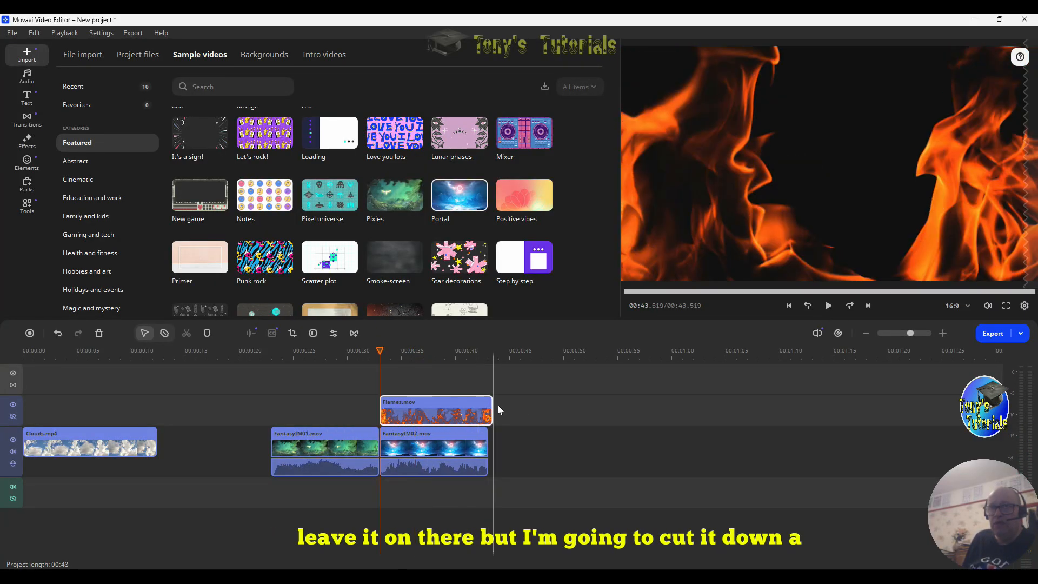
left_click_drag(479, 407, 438, 411)
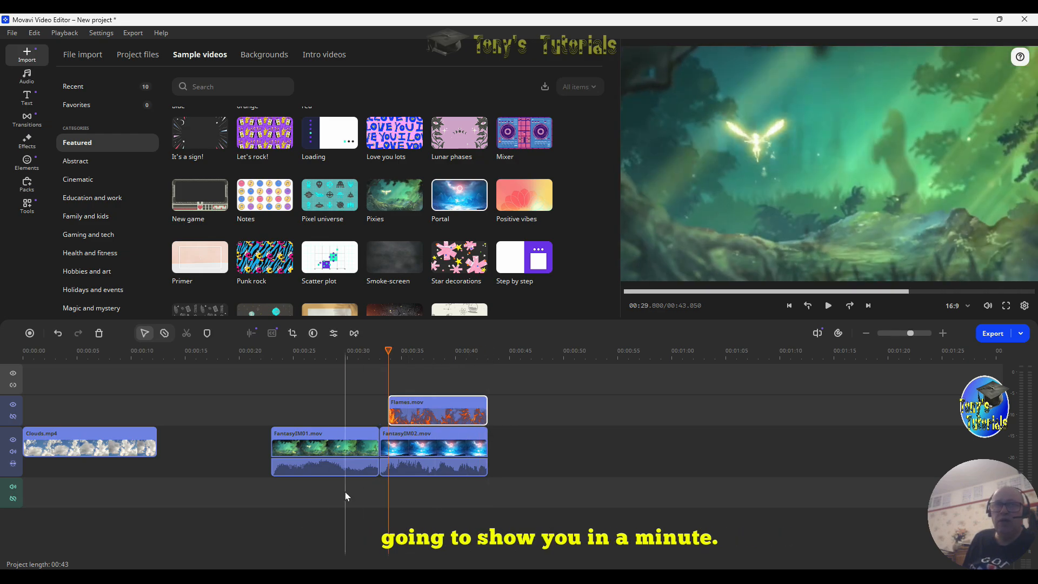
Move the Flames clip down to the main video track, directly after the Portal clip
left_click_drag(255, 394, 335, 476)
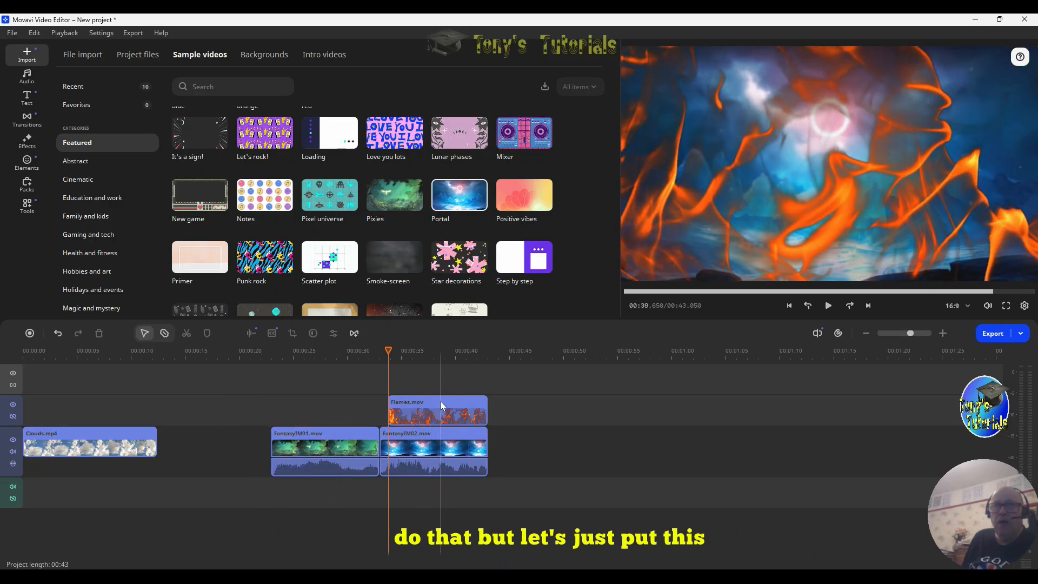
left_click_drag(440, 401, 538, 431)
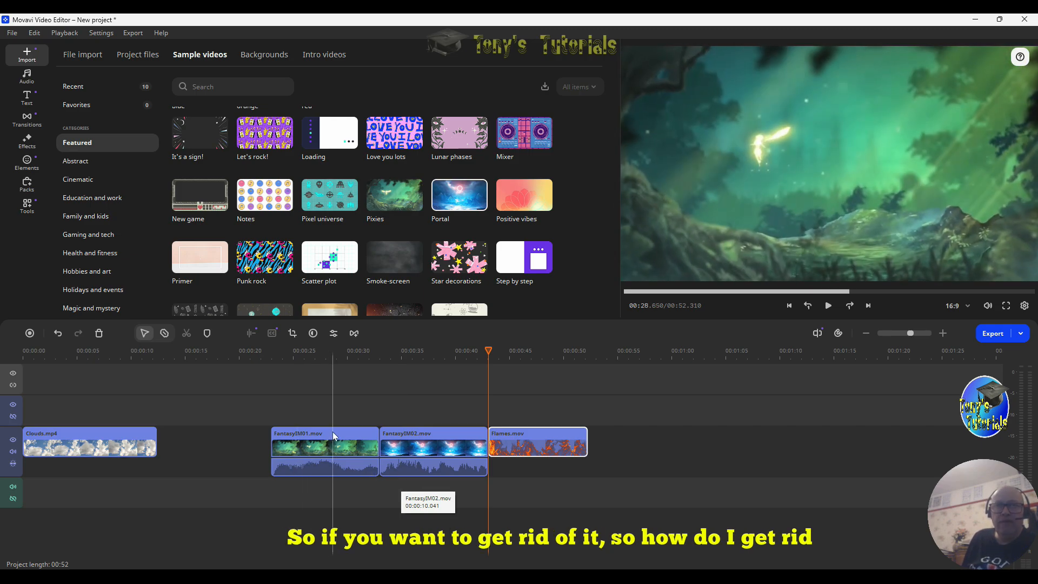
Delete the Pixies clip from the timeline and insert the Pixies sample again between the Clouds and Portal clips
left_click(332, 432)
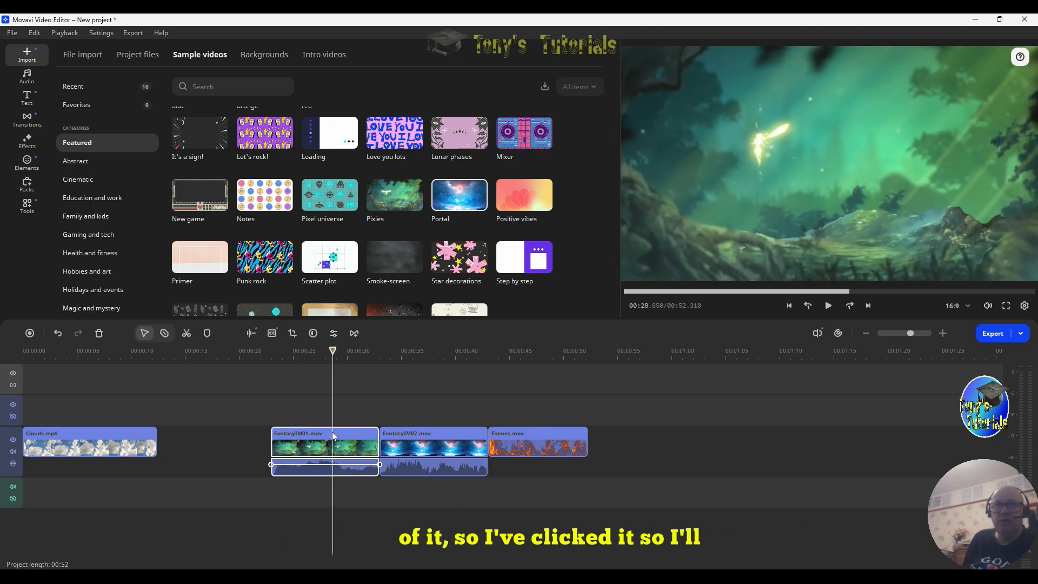
right_click(333, 437)
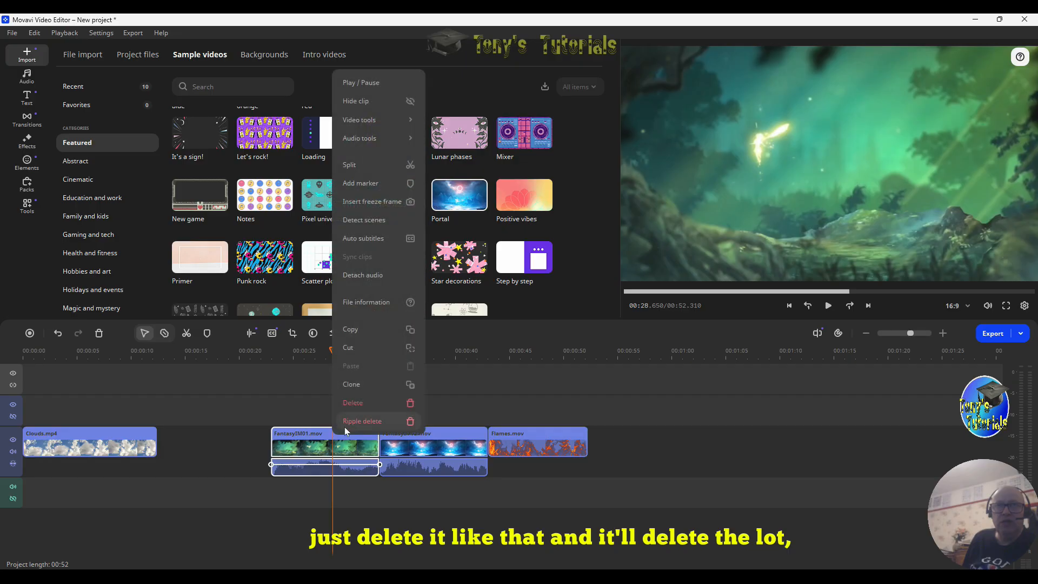
left_click(354, 403)
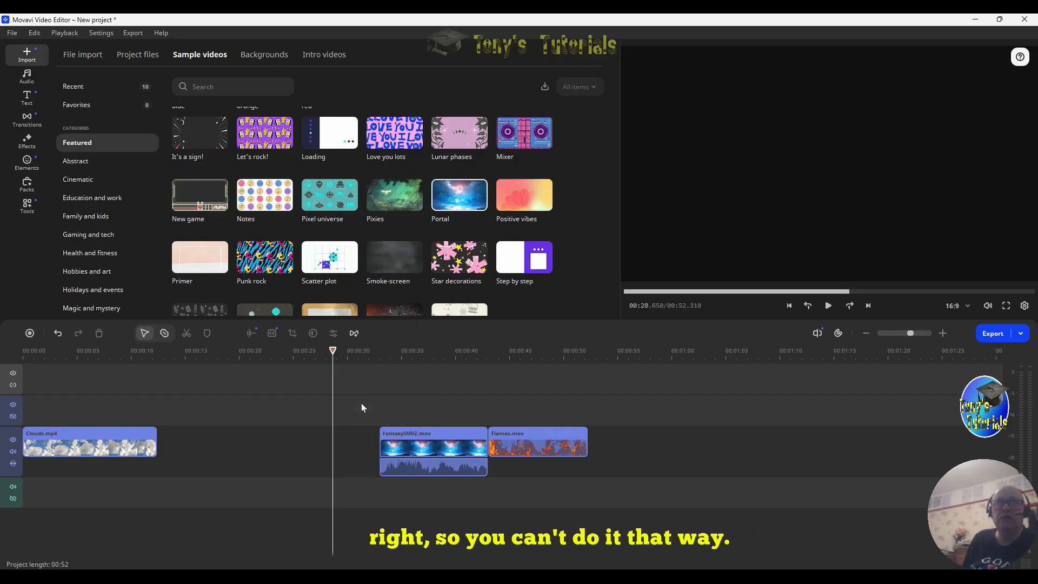
mouse_move(387, 201)
left_mouse_down()
mouse_move(297, 429)
mouse_move(245, 445)
left_mouse_up()
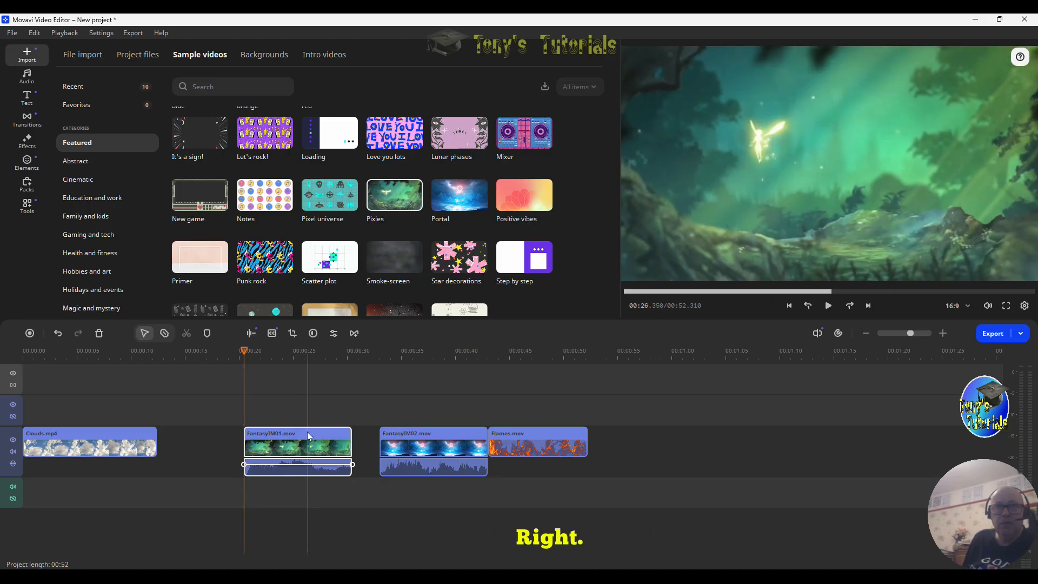
Close the gaps after Clouds by moving Pixies and Portal up against it, and put Flames on the overlay track ending with Portal
left_click_drag(307, 431, 227, 440)
left_click_drag(459, 443, 345, 444)
left_click_drag(559, 437, 342, 404)
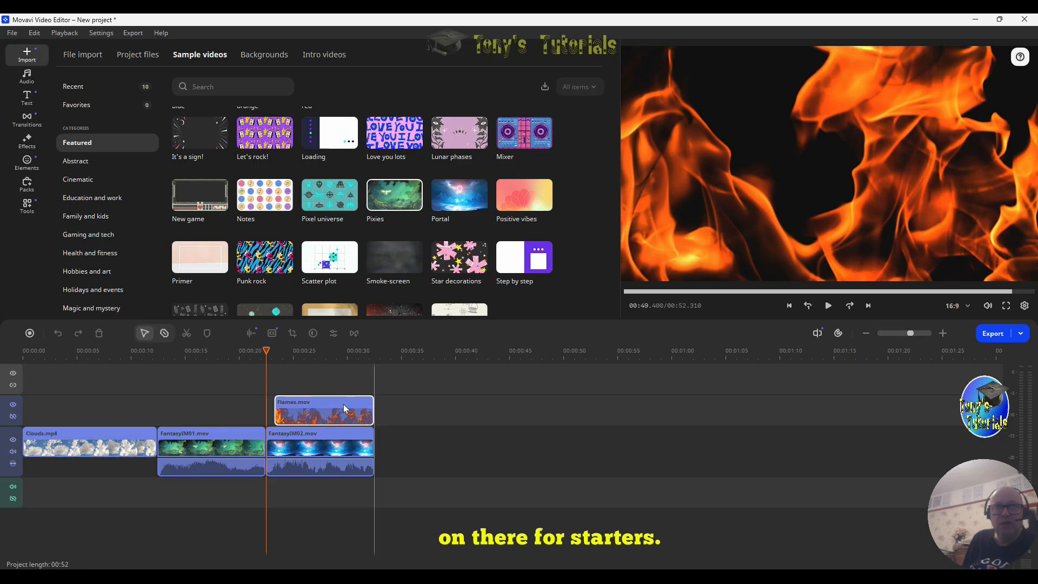
Detach the Pixies clip's audio and delete it with the video still selected, and re-insert the Pixies sample between Clouds and Portal
left_click(216, 442)
right_click(238, 443)
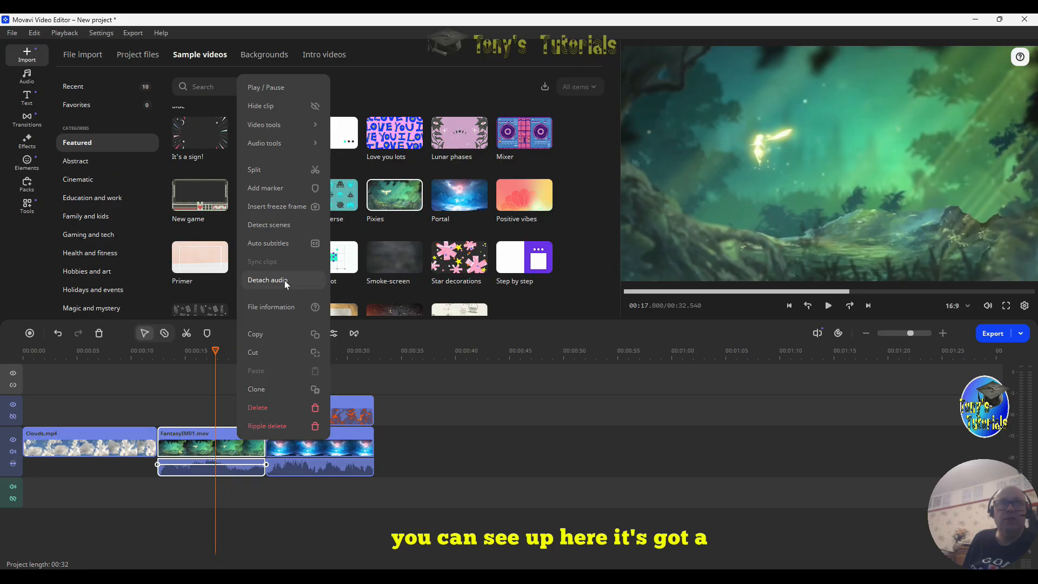
left_click(265, 280)
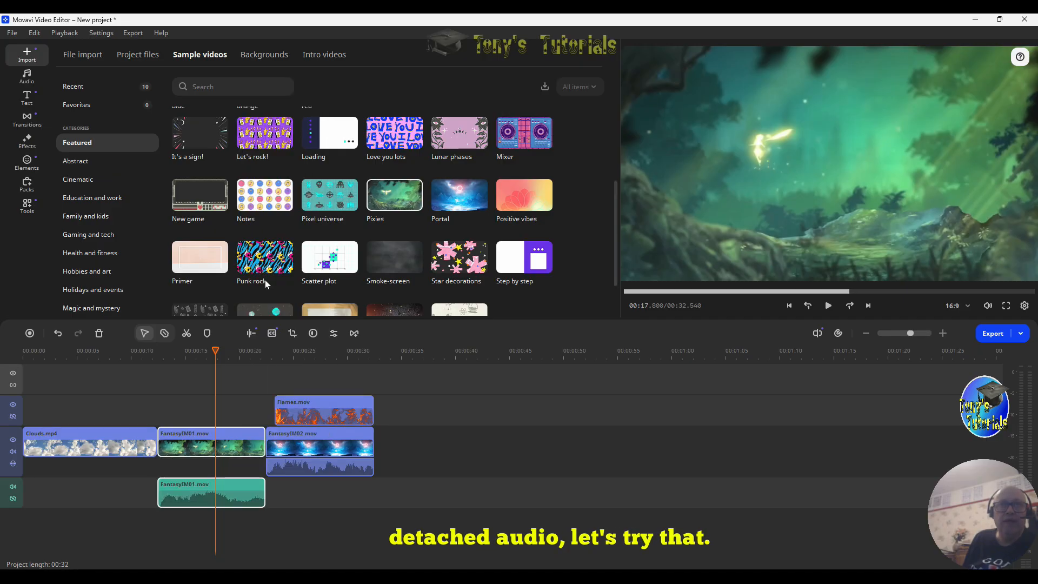
right_click(259, 494)
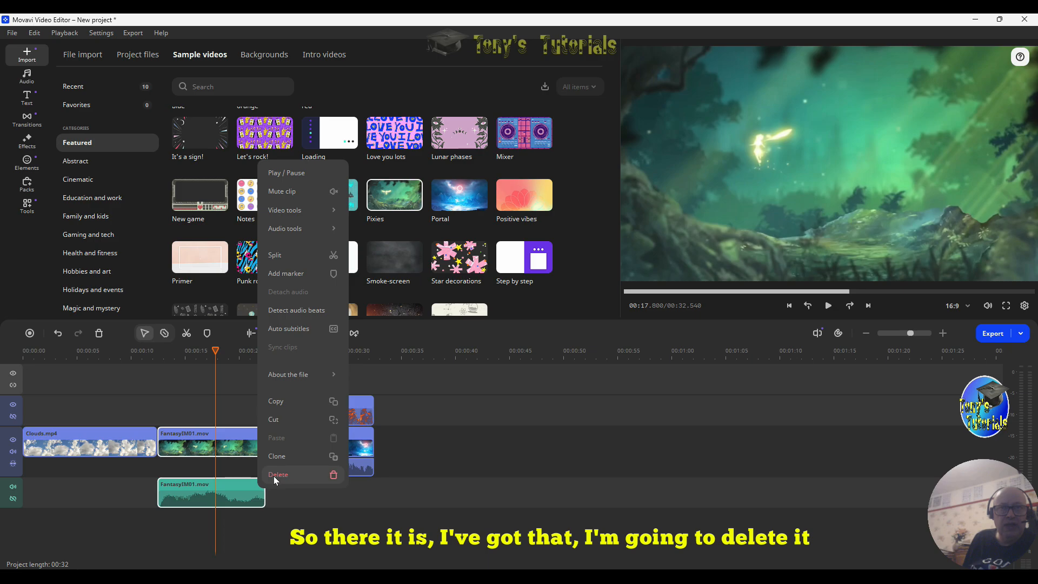
left_click(274, 475)
left_click(398, 200)
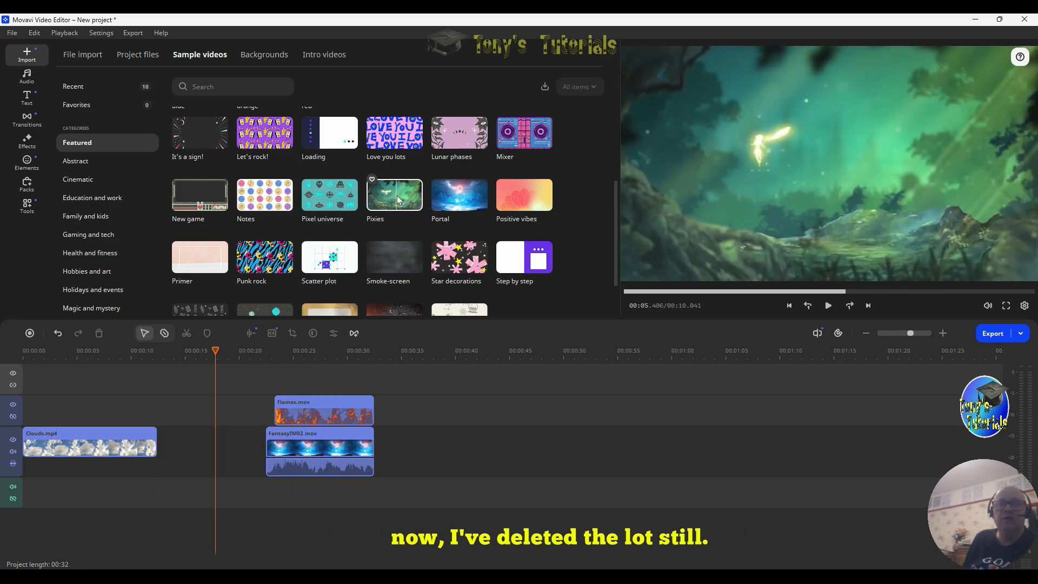
left_click_drag(399, 200, 161, 461)
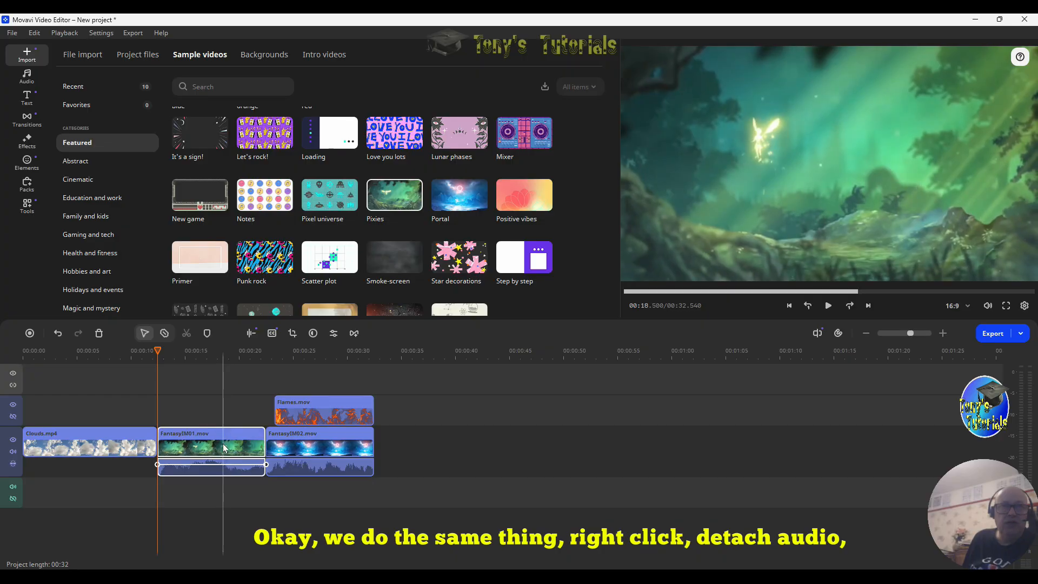
Detach the audio from the Pixies clip, clear the selection, and delete only the detached audio clip
right_click(222, 445)
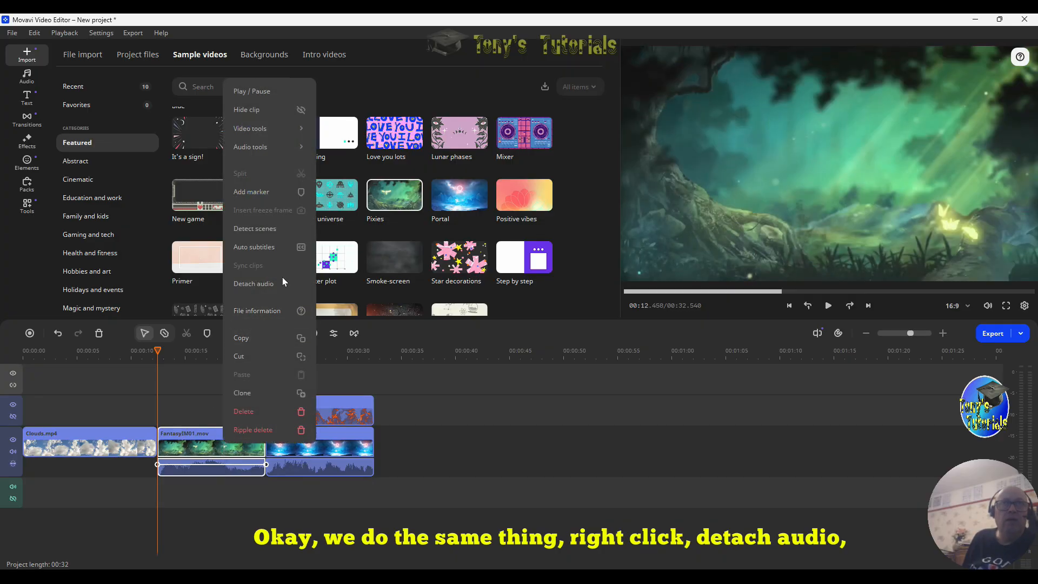
left_click(264, 284)
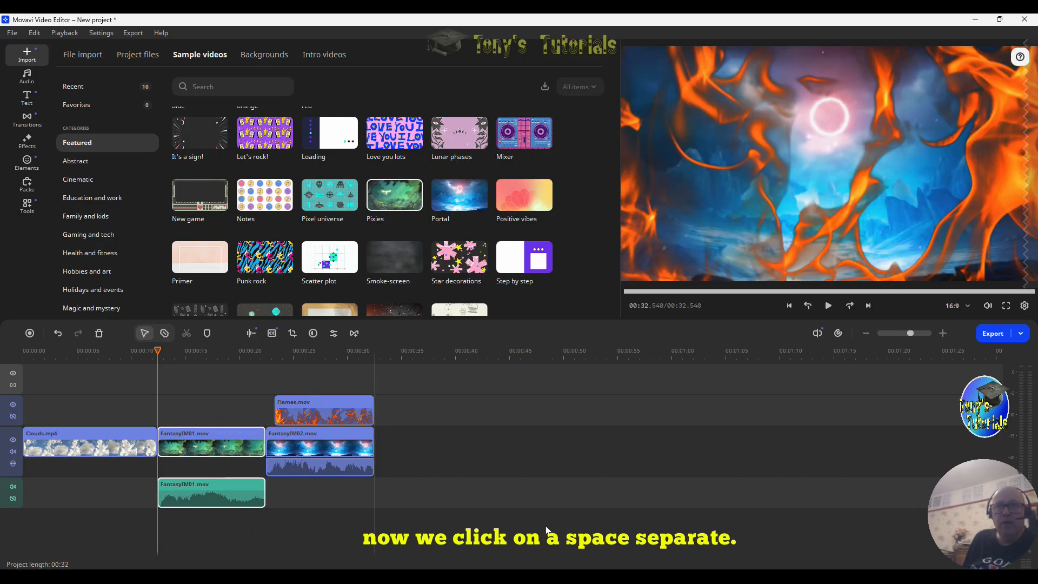
left_click(514, 498)
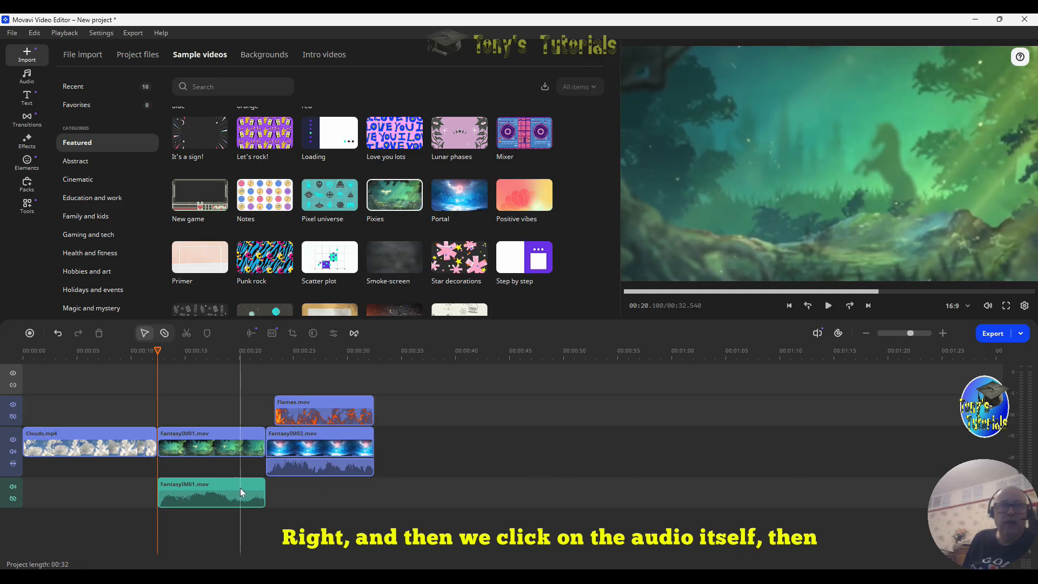
left_click(231, 487)
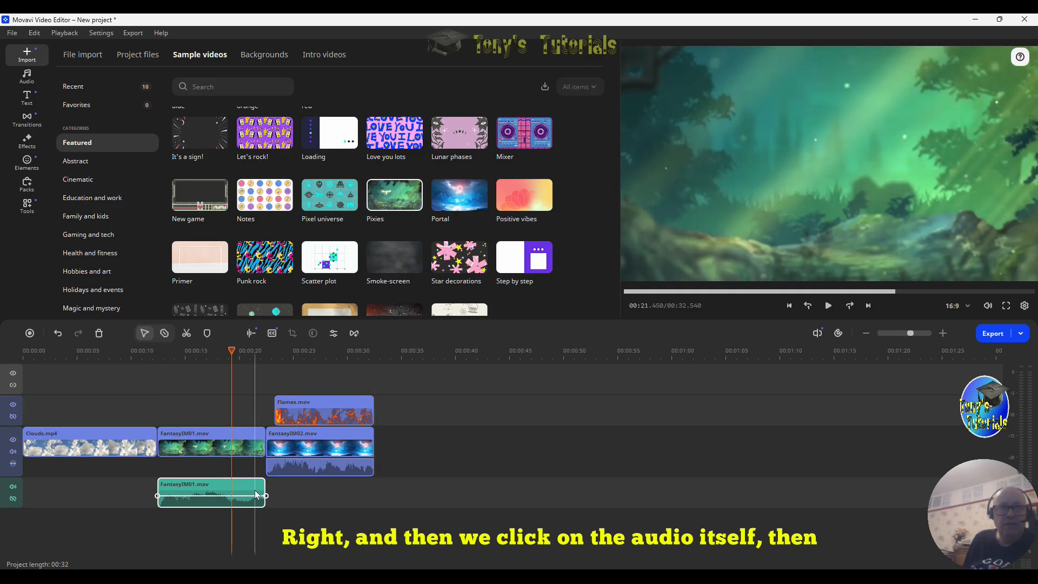
right_click(238, 482)
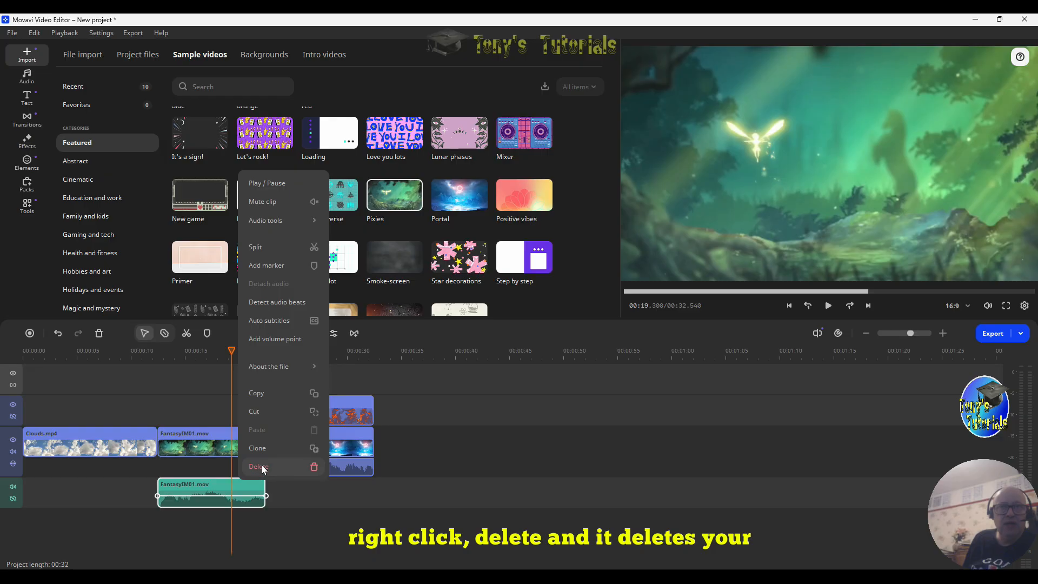
left_click(259, 466)
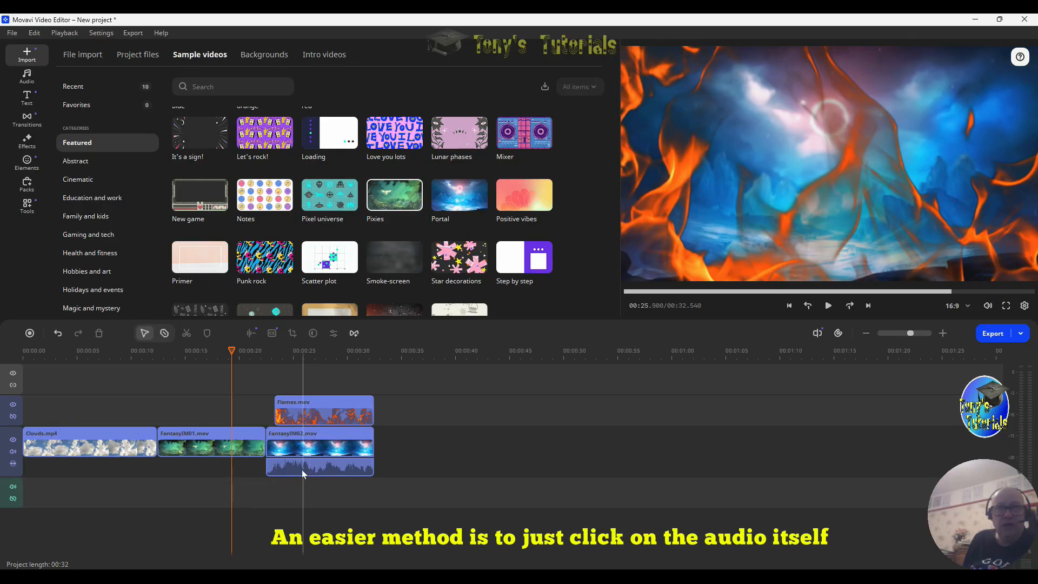
Delete the attached audio of the Portal clip directly, keeping its video on the main track
left_click(302, 469)
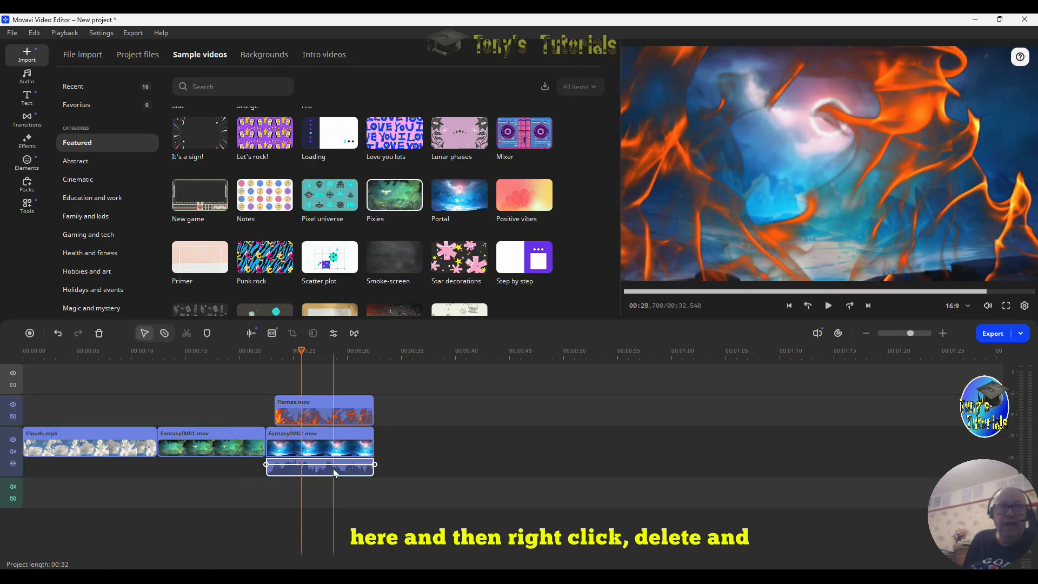
right_click(334, 473)
left_click(374, 459)
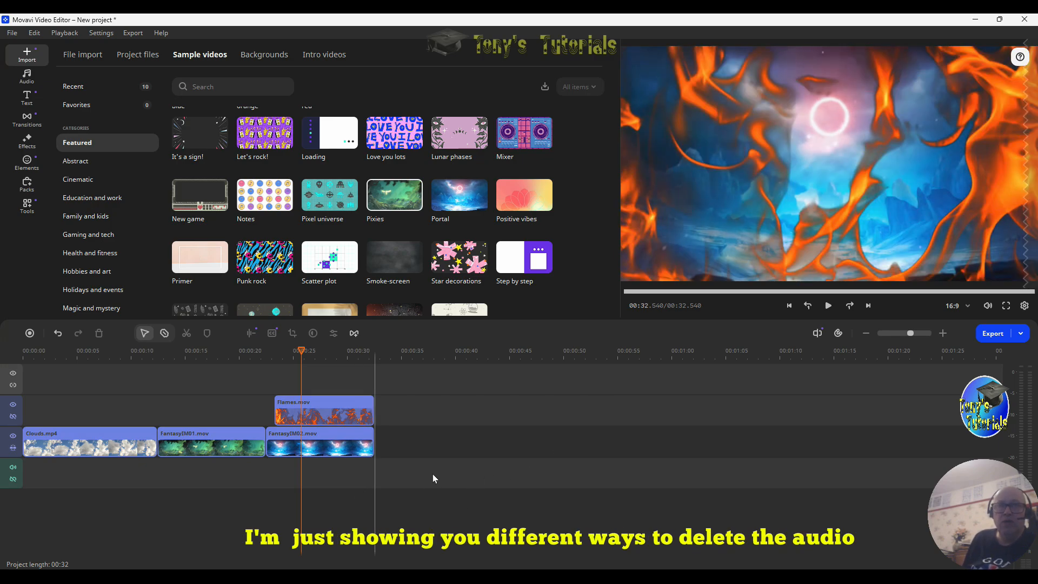
Shift the Flames overlay clip slightly earlier so it begins near the start of the Portal clip
left_click(334, 401)
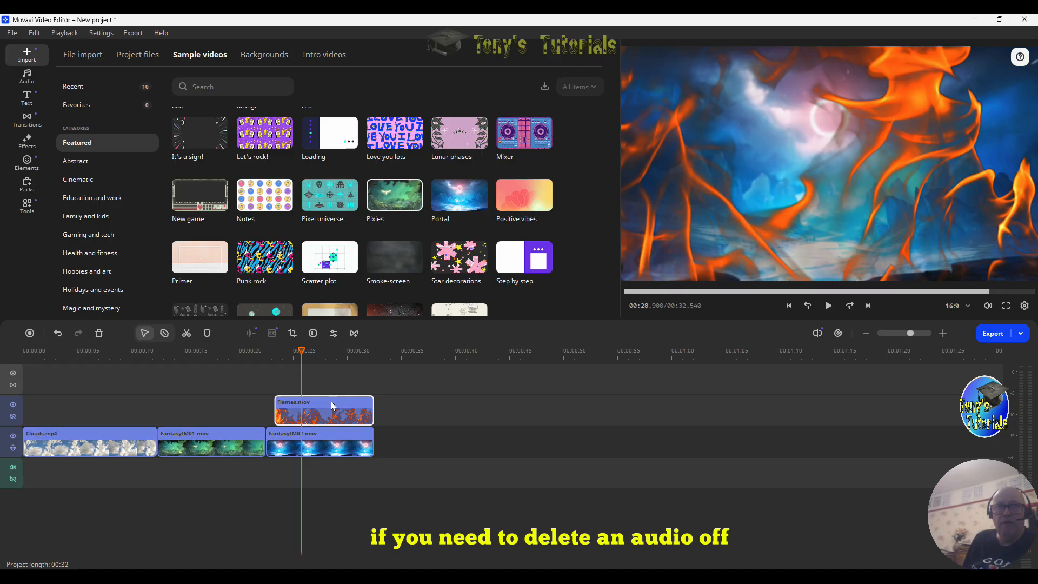
left_click_drag(331, 401, 329, 401)
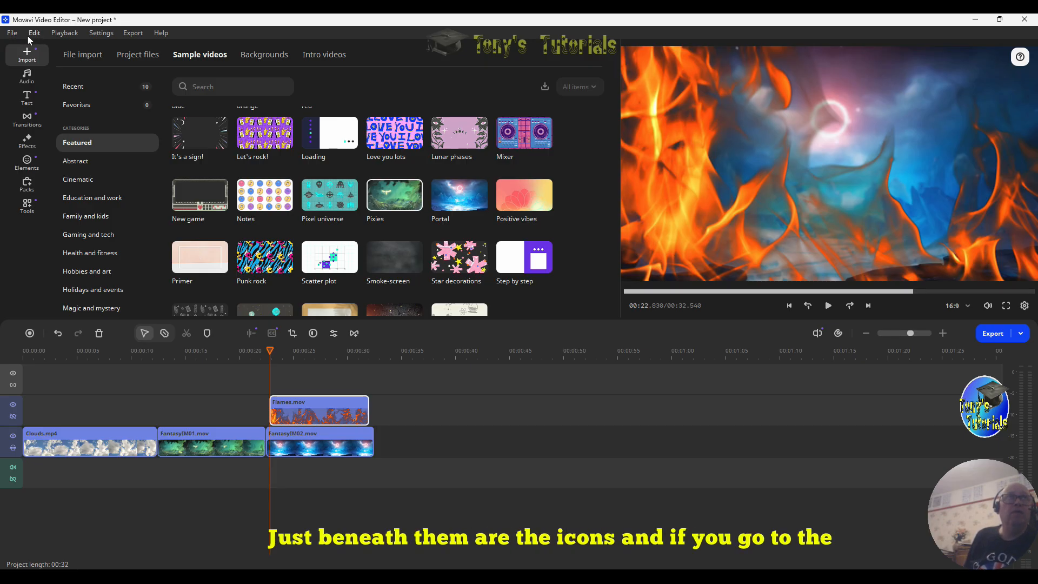
Open the Animation video tools and bring up the online help article about animating an object
left_click(28, 205)
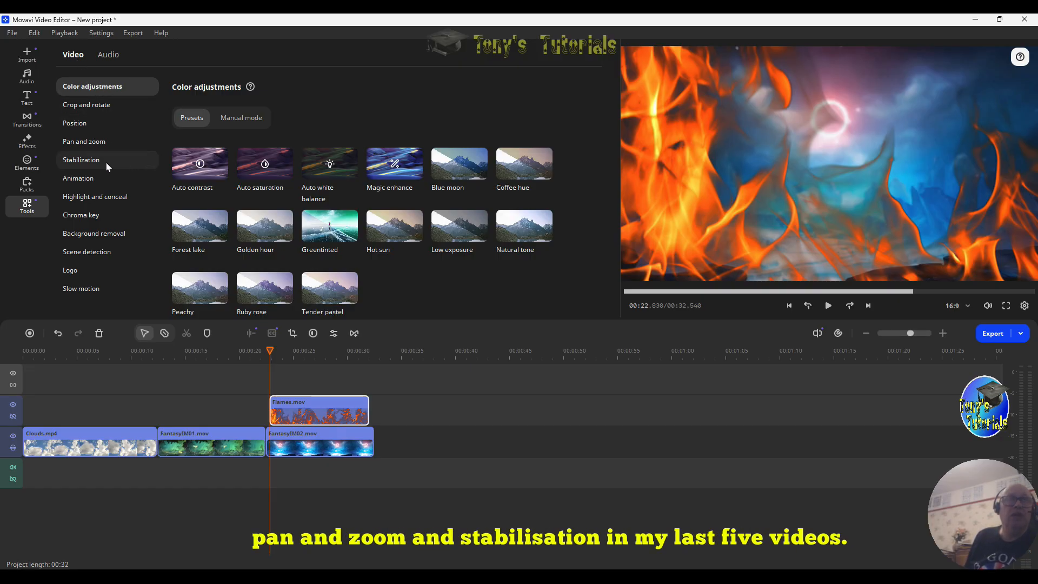
left_click(80, 180)
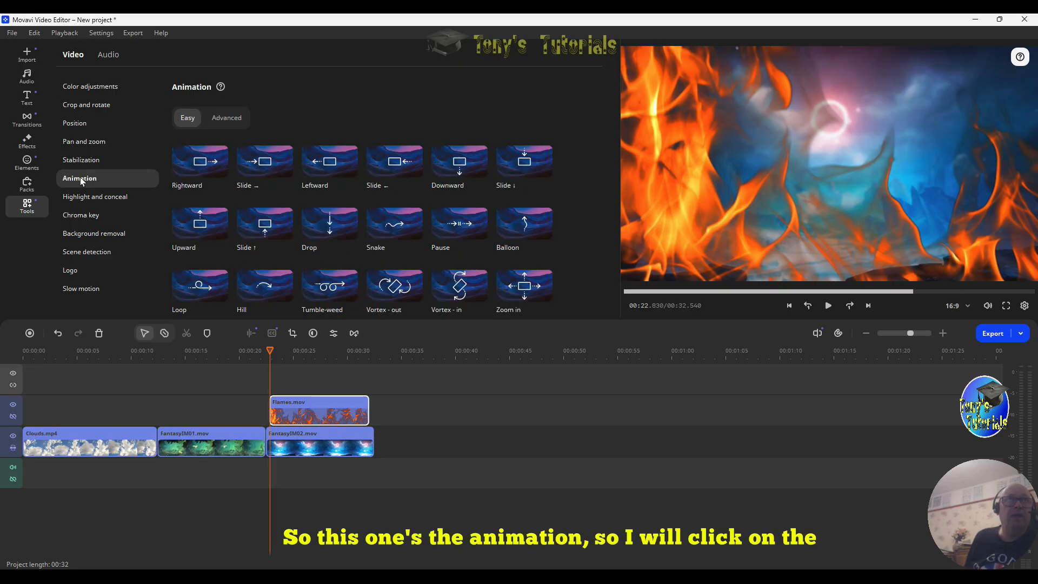
left_click(220, 87)
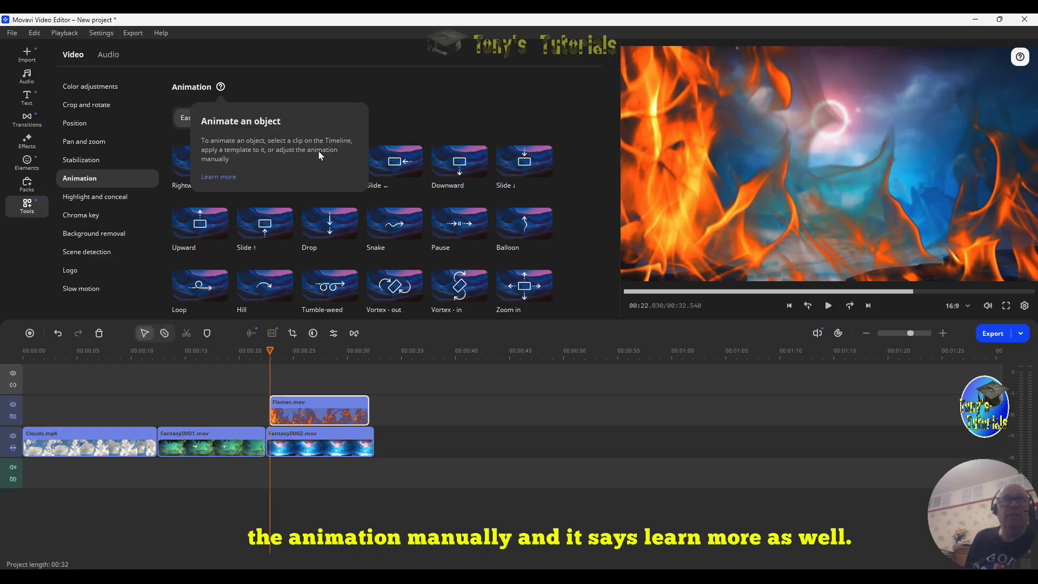
left_click(219, 177)
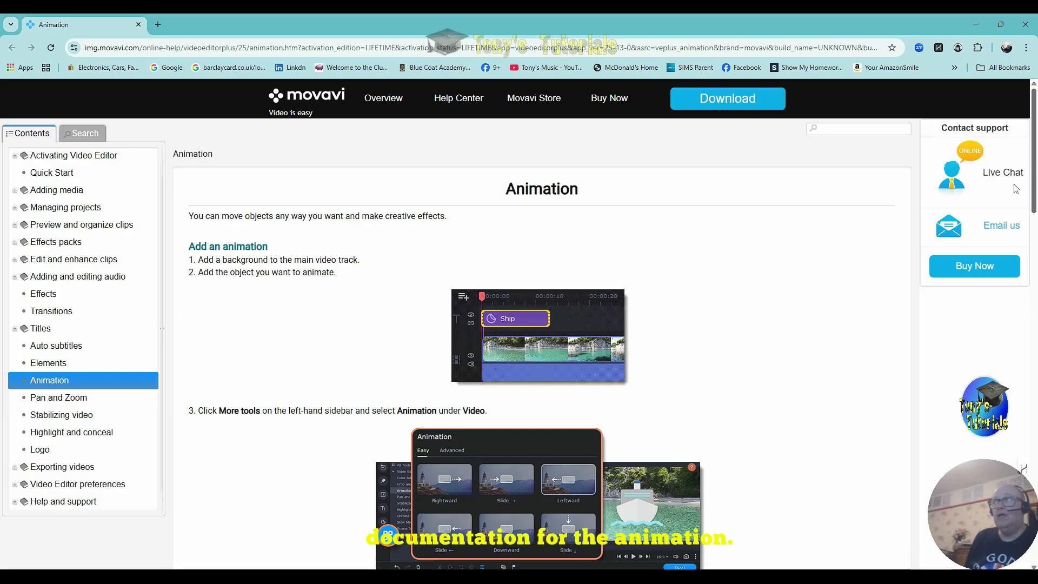
Look through the Animation help article for Easy and Advanced mode instructions, and close it to return to the video editor
left_click_drag(1034, 171, 974, 183)
scroll(970, 170, "down", 4)
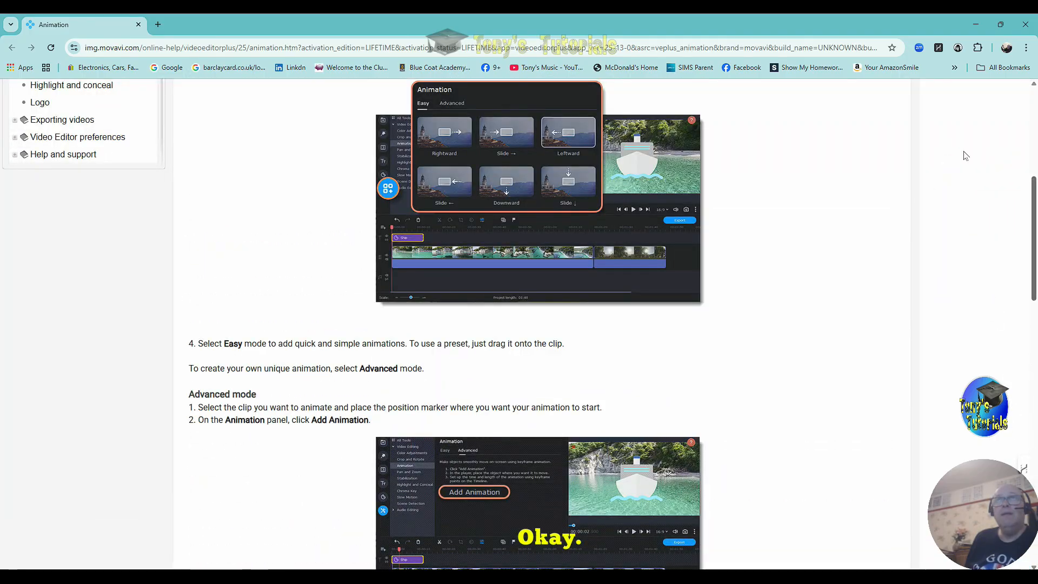
scroll(965, 170, "up", 6)
scroll(965, 157, "down", 6)
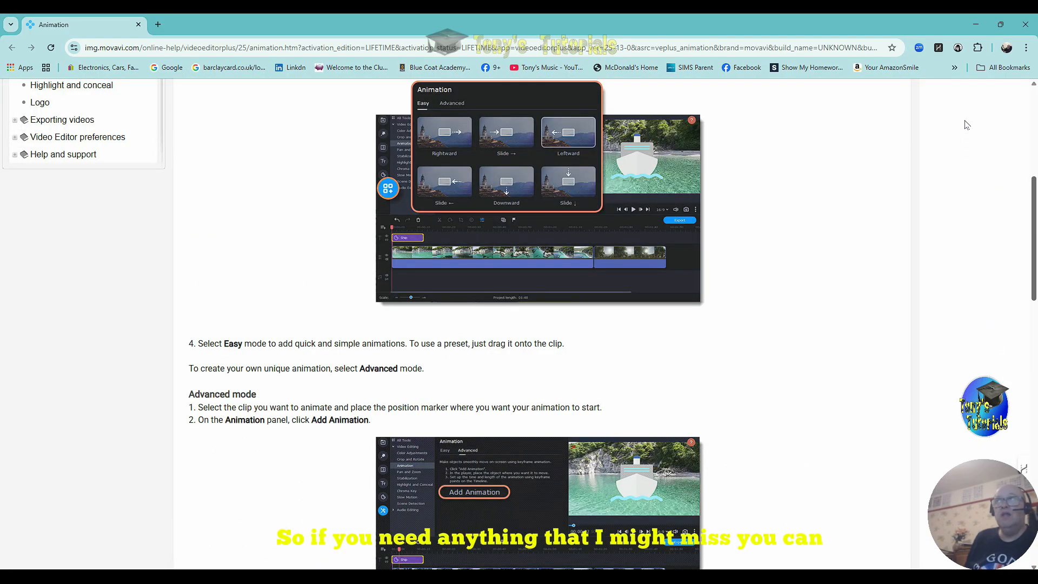
left_click_drag(1033, 205, 1002, 98)
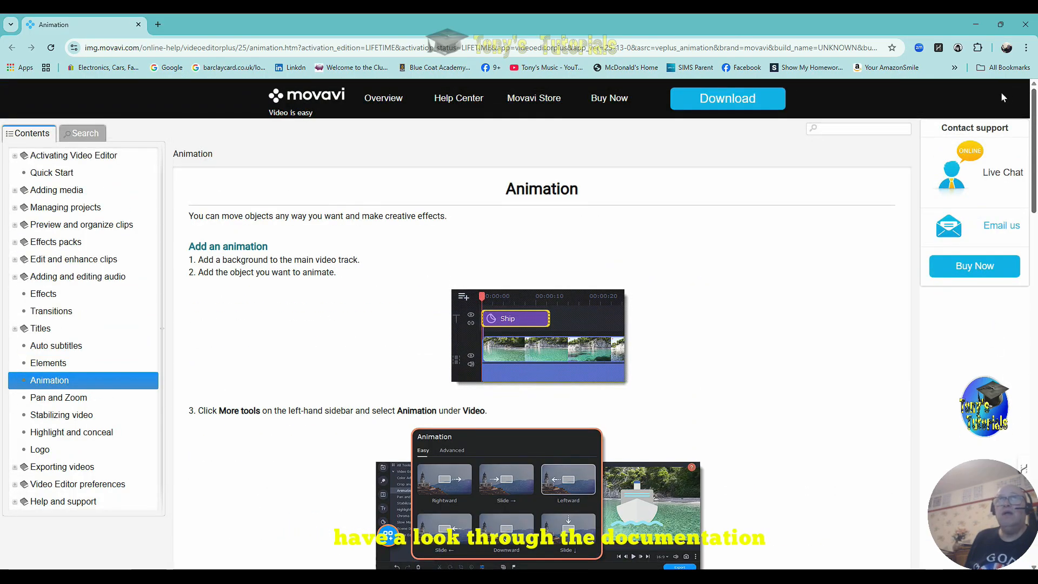
left_click(1027, 23)
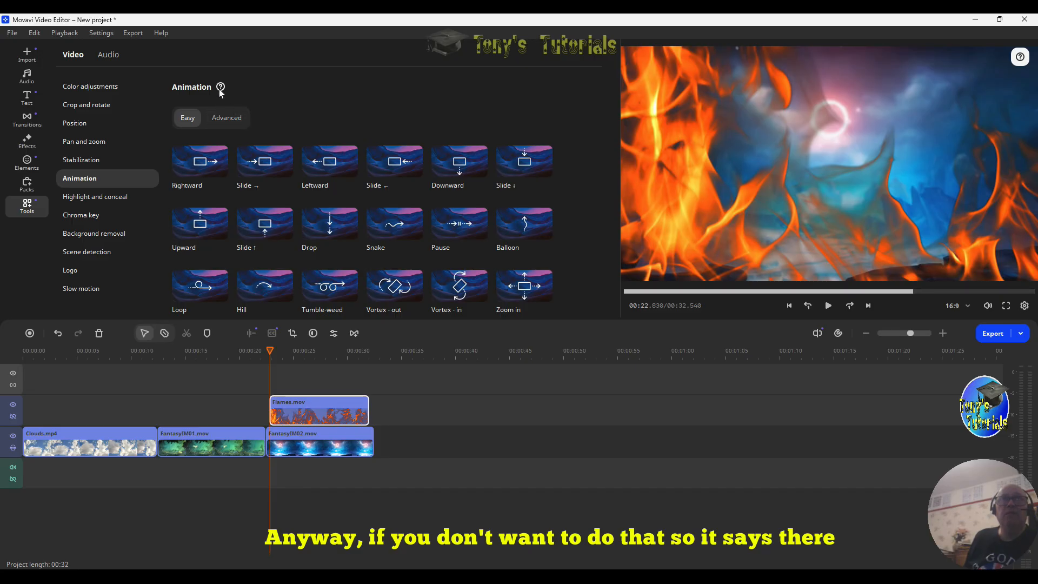
Apply the Easy-mode Slide → animation to the start of the Flames overlay clip and play it back
mouse_move(220, 90)
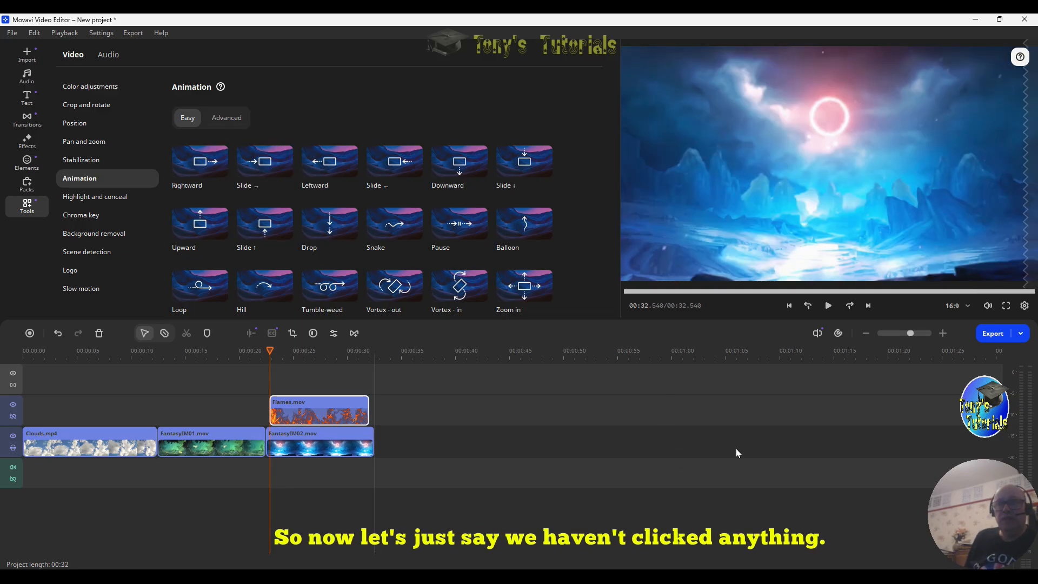
left_click(736, 449)
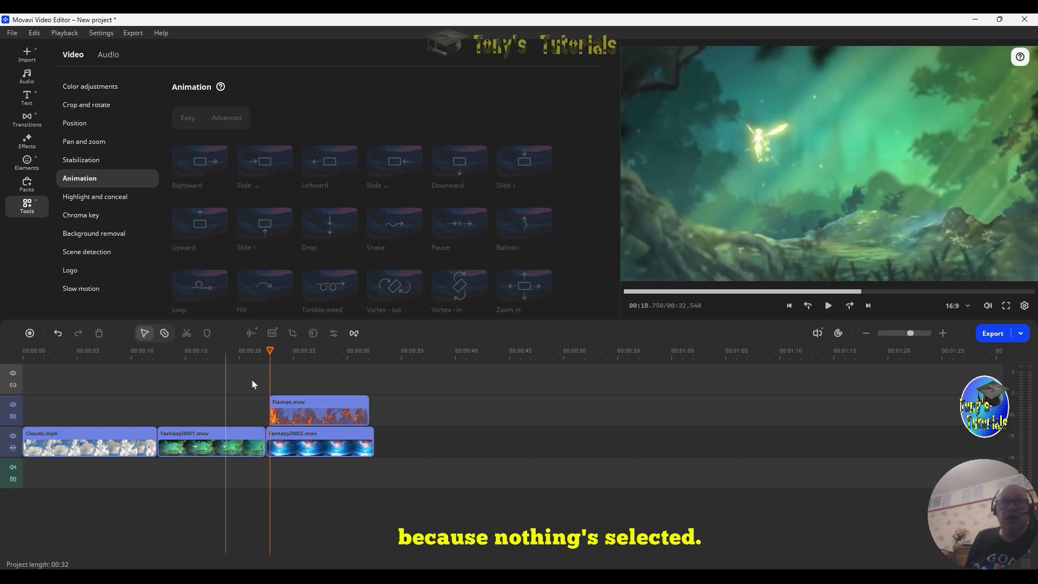
left_click(327, 411)
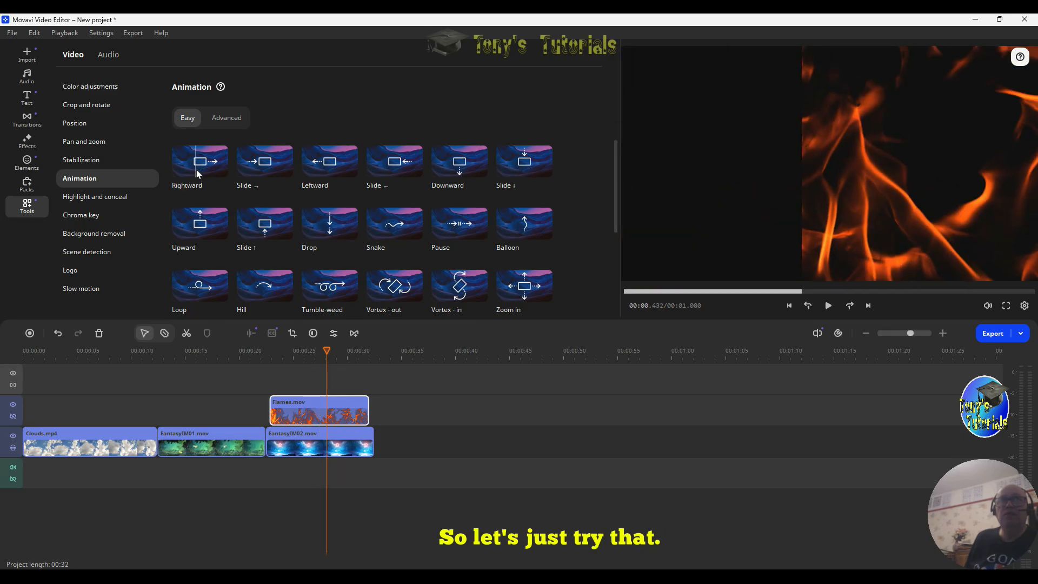
mouse_move(272, 161)
left_mouse_down()
mouse_move(311, 349)
mouse_move(297, 409)
mouse_move(280, 413)
left_mouse_up()
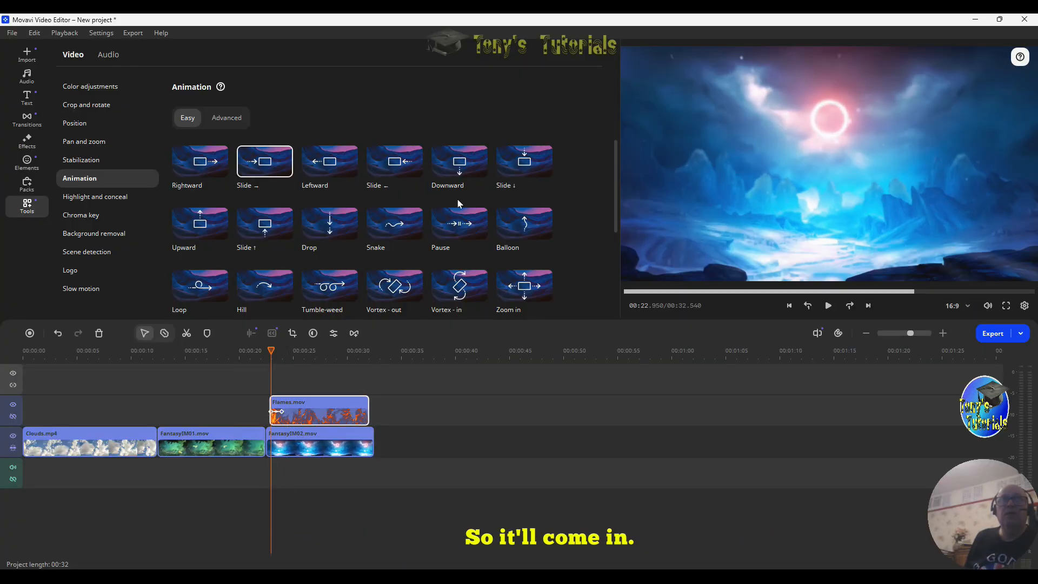
left_click(239, 166)
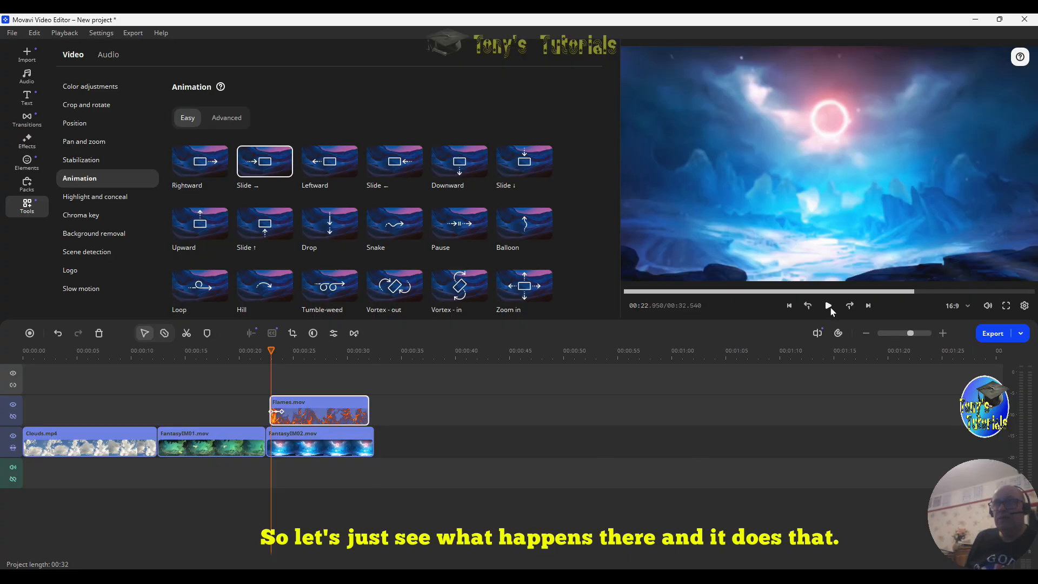
left_click(828, 306)
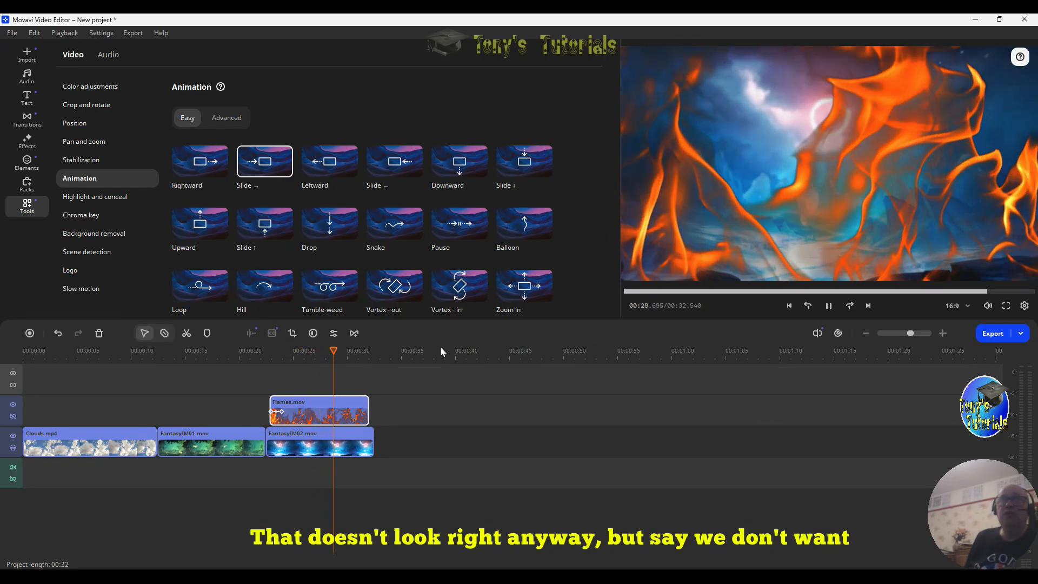
Remove all keyframes from the Flames clip and apply the Slide ↑ animation to its start instead
right_click(281, 414)
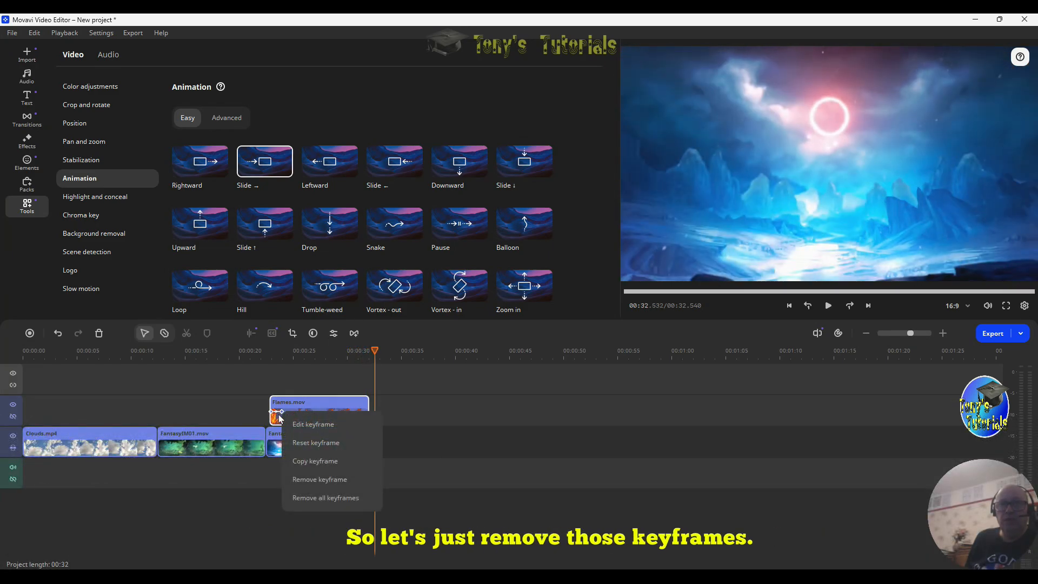
left_click(328, 500)
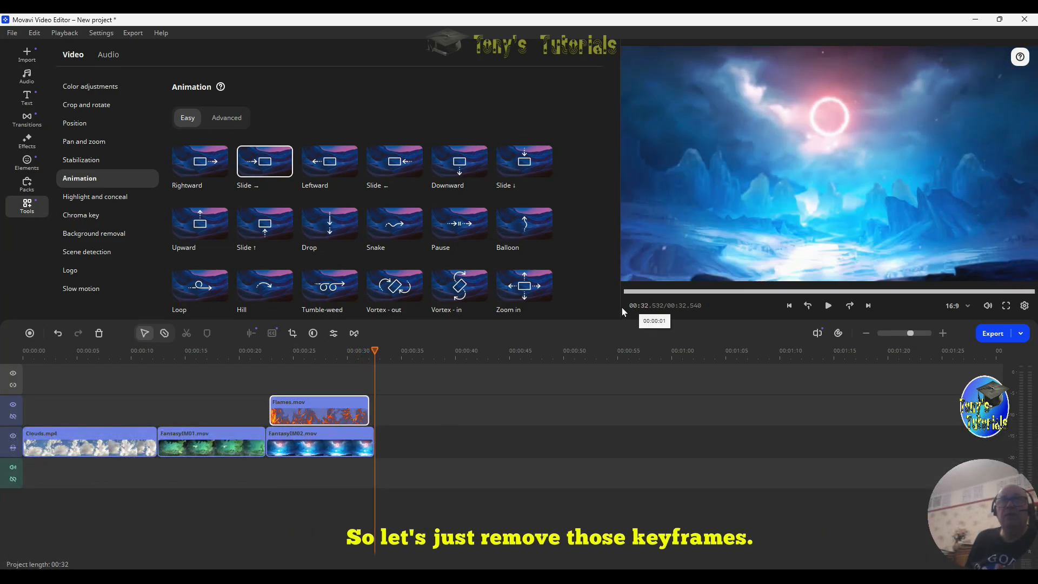
mouse_move(264, 238)
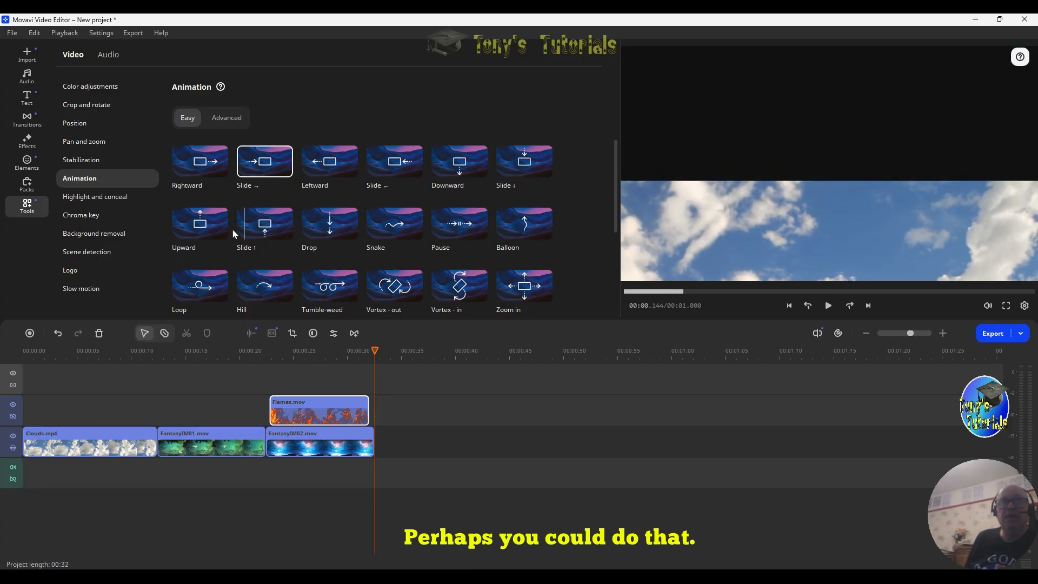
left_click_drag(267, 231, 279, 413)
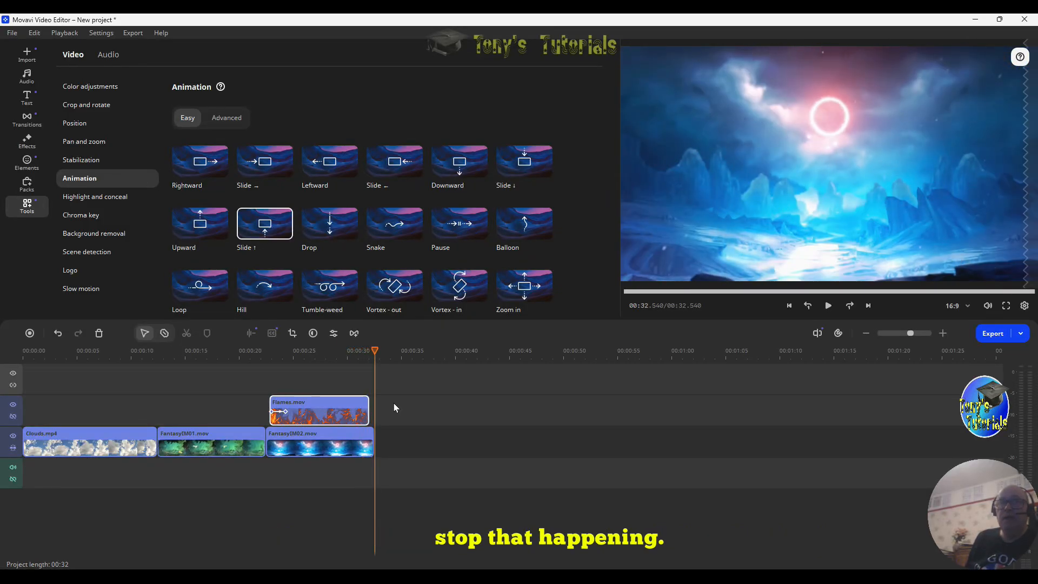
mouse_move(374, 350)
left_mouse_down()
mouse_move(267, 349)
mouse_move(364, 350)
left_mouse_up()
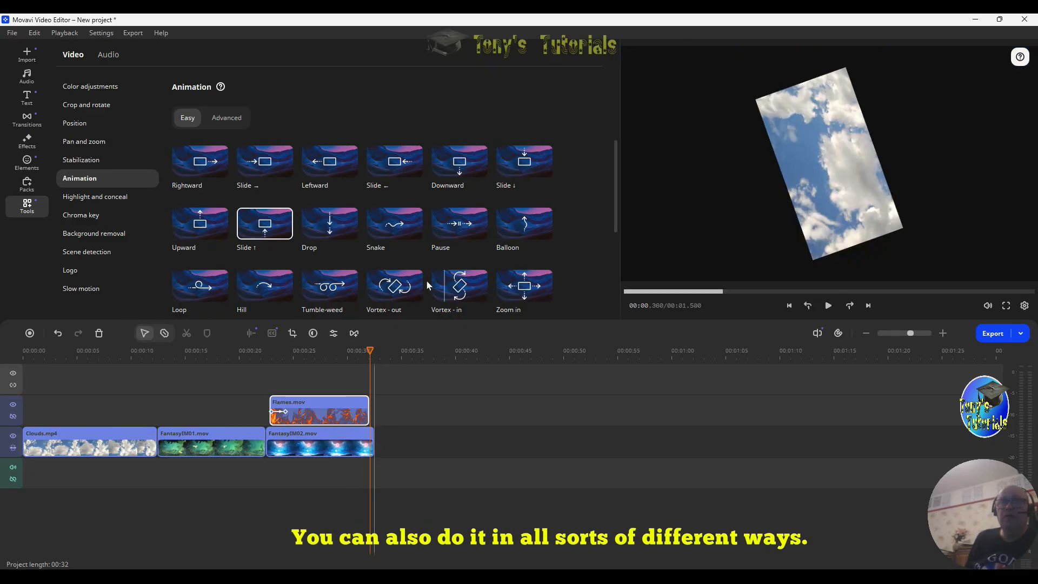
Delete the Flames clip from the overlay track
right_click(322, 415)
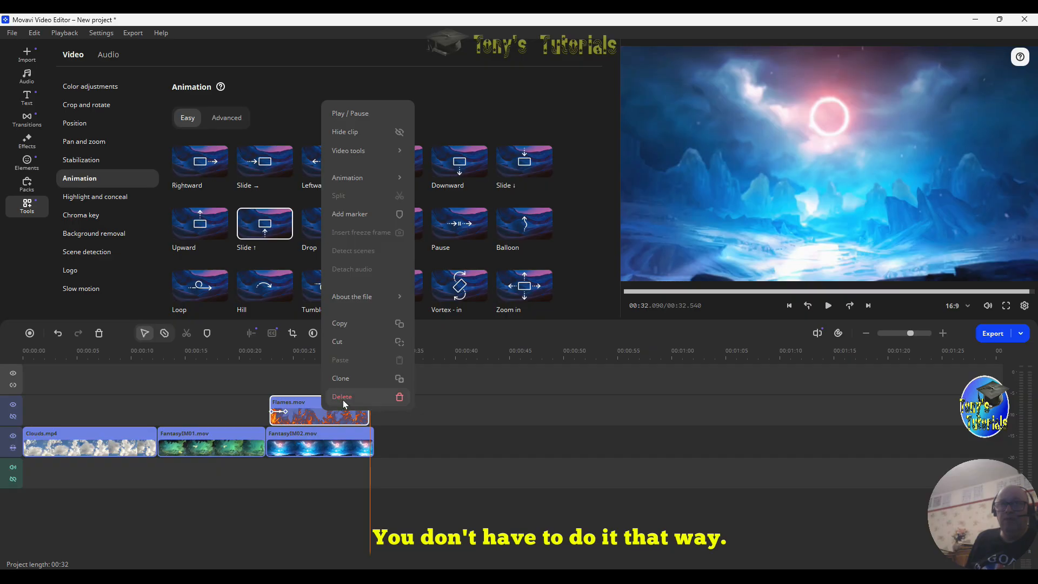
left_click(343, 401)
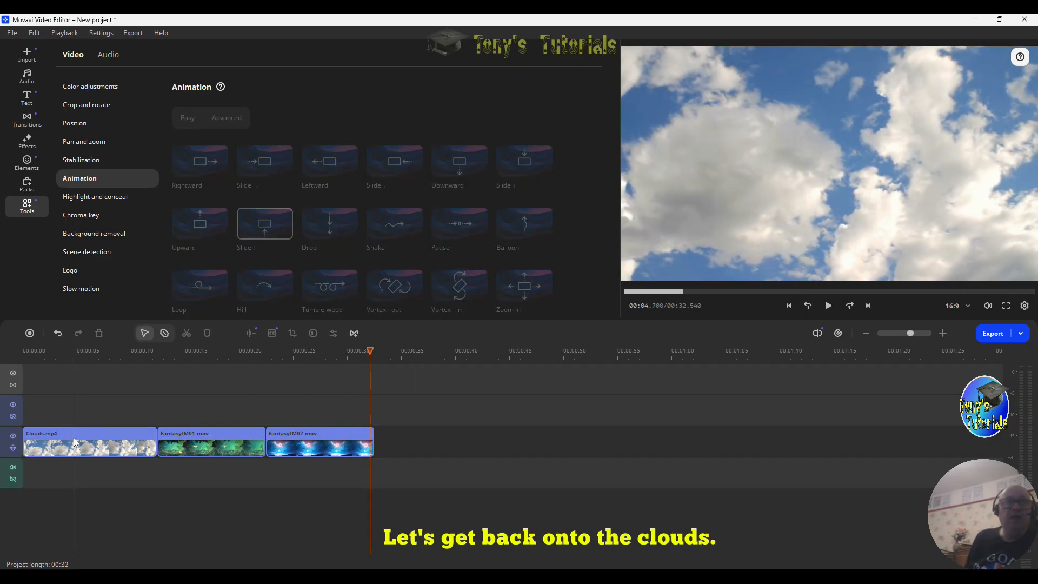
Apply the Slide ← animation to the very start of the Clouds clip and preview it from the beginning
left_click(74, 442)
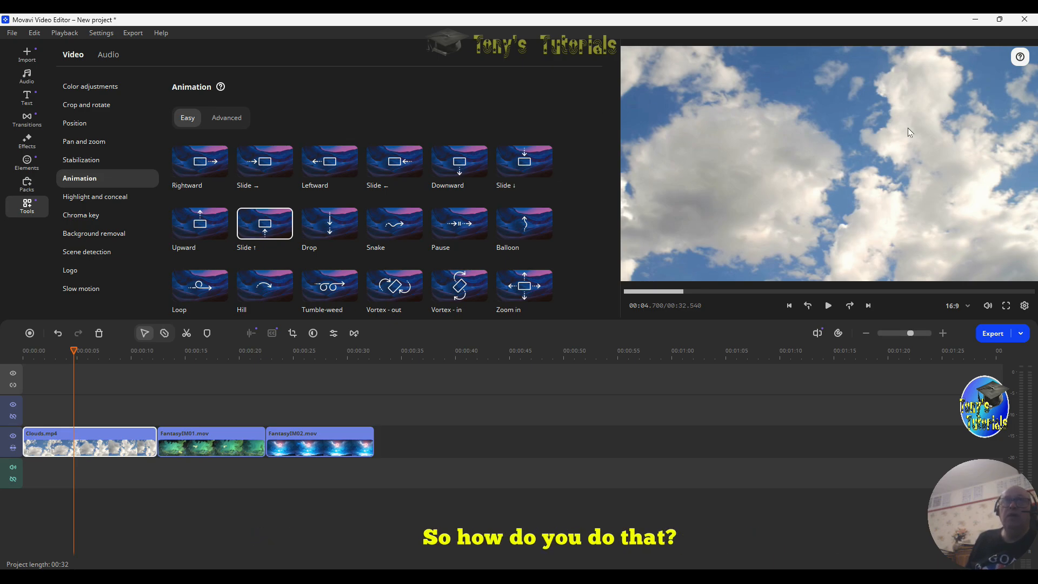
mouse_move(174, 167)
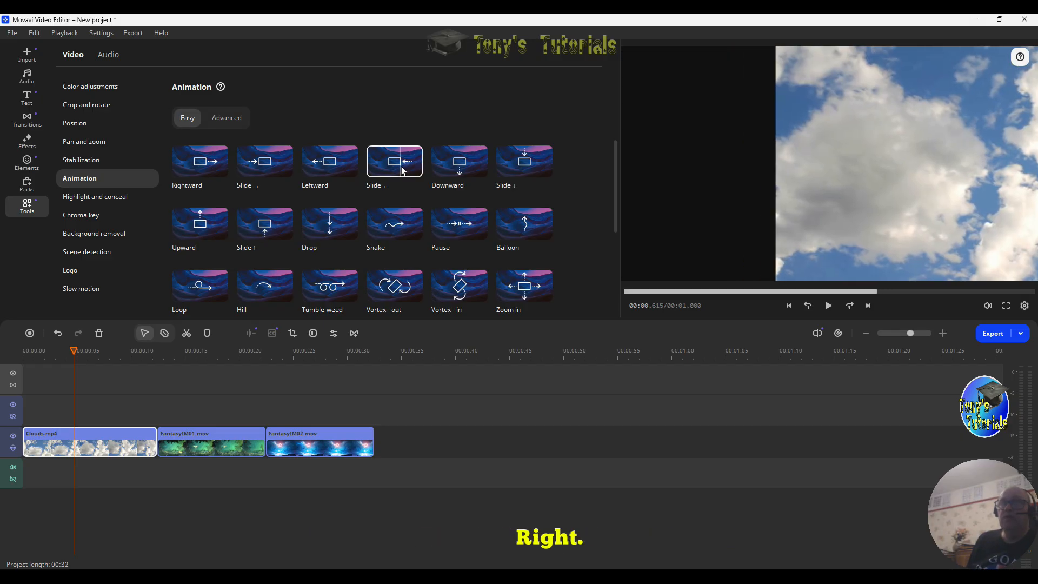
left_click_drag(403, 172, 23, 448)
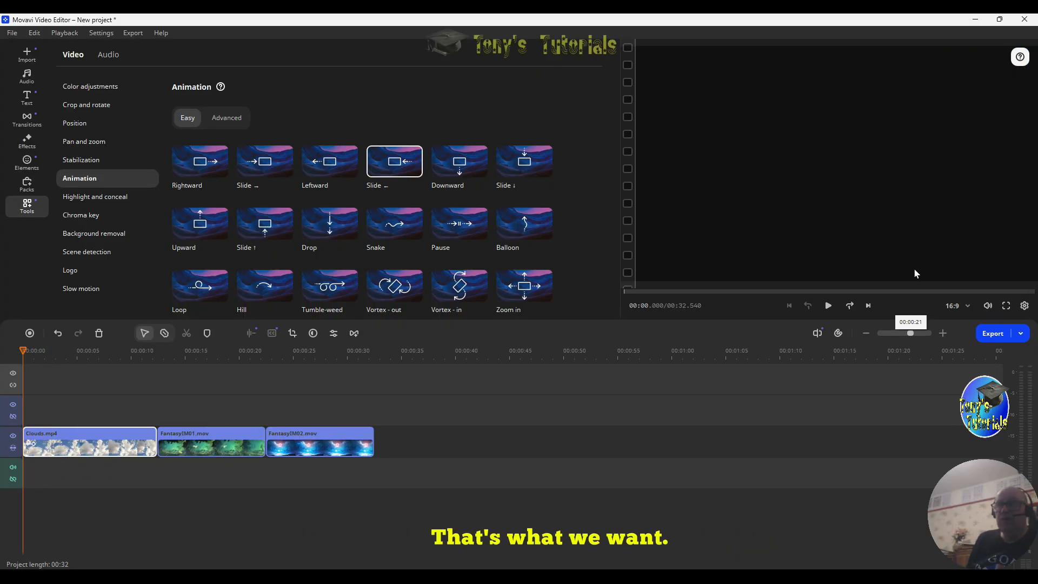
left_click(833, 306)
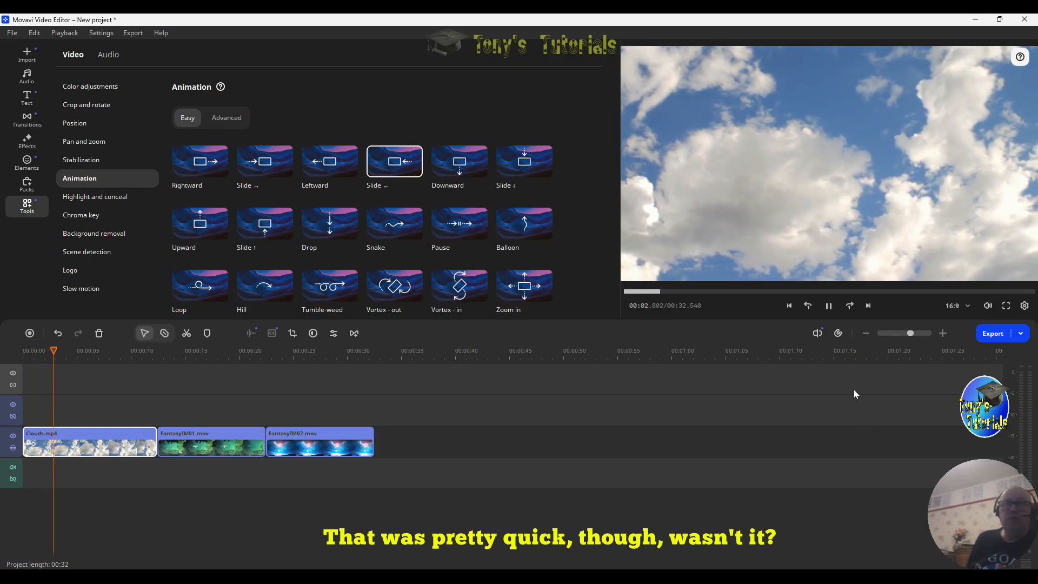
Pause playback and stretch the Clouds clip's slide animation between its two keyframes, from about 2 s to 8.6 s
left_click(828, 305)
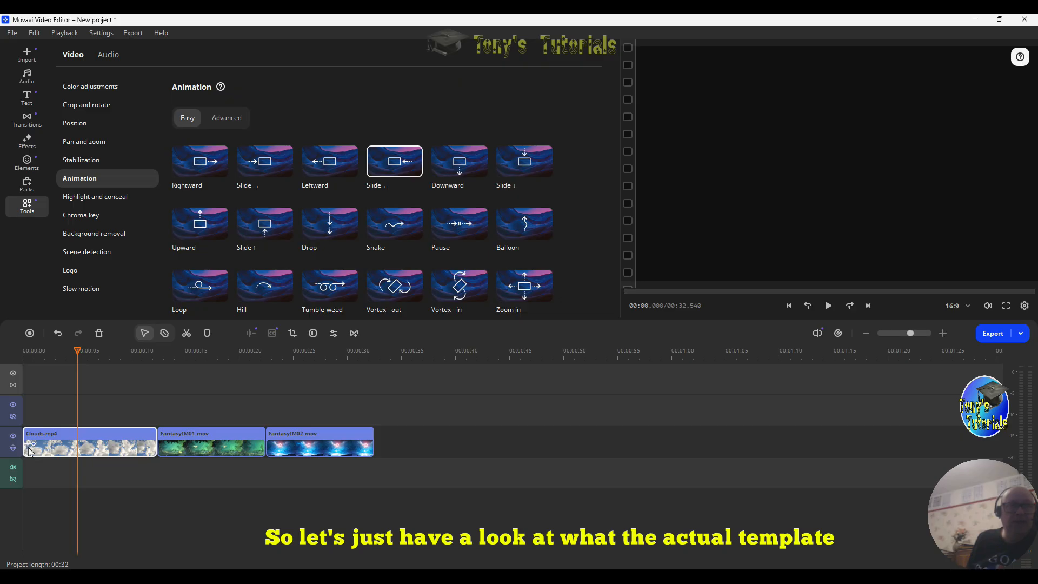
left_click(53, 446)
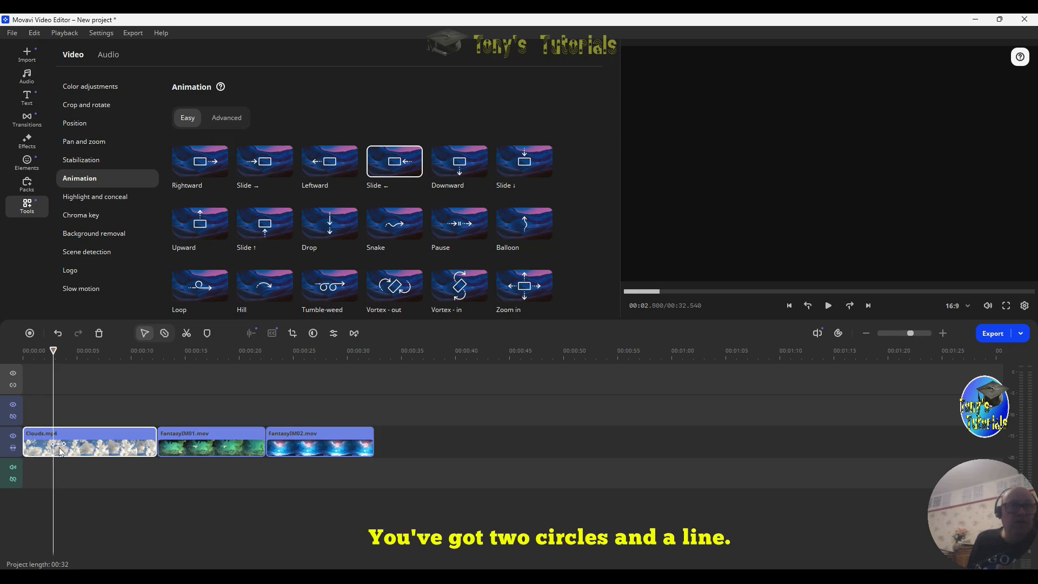
key("space")
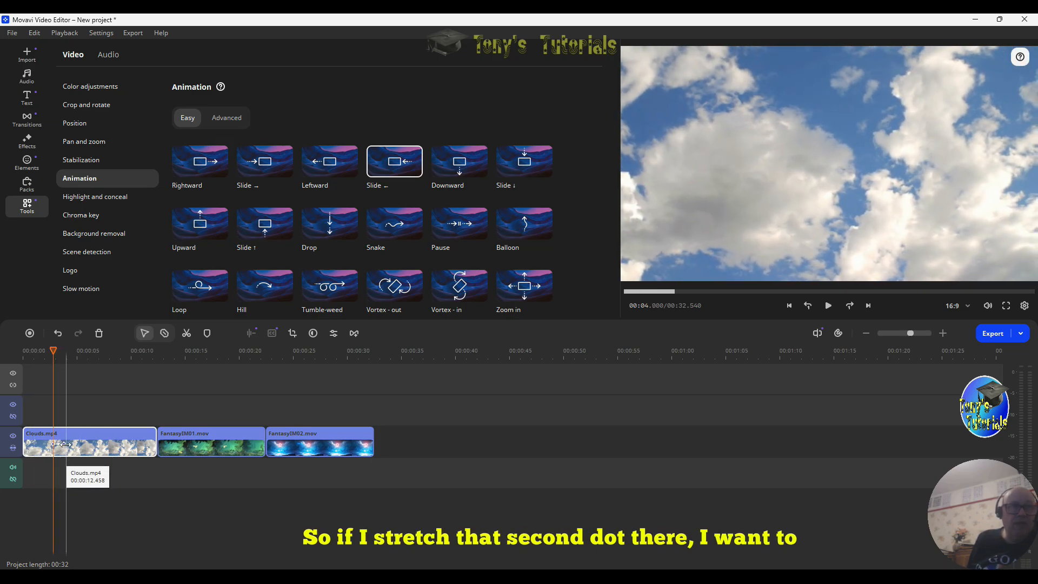
left_click(63, 444)
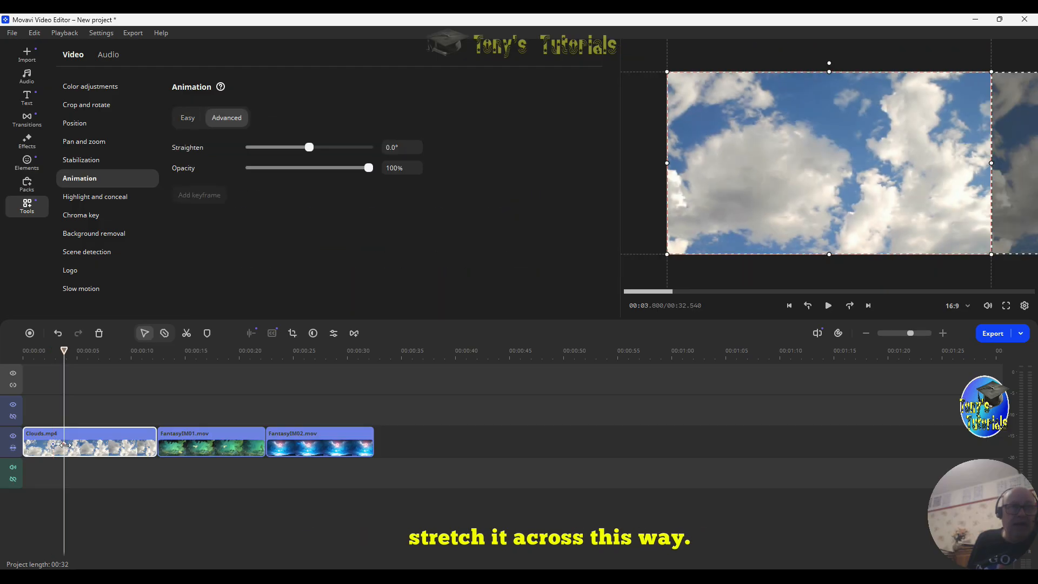
left_click_drag(66, 444, 116, 444)
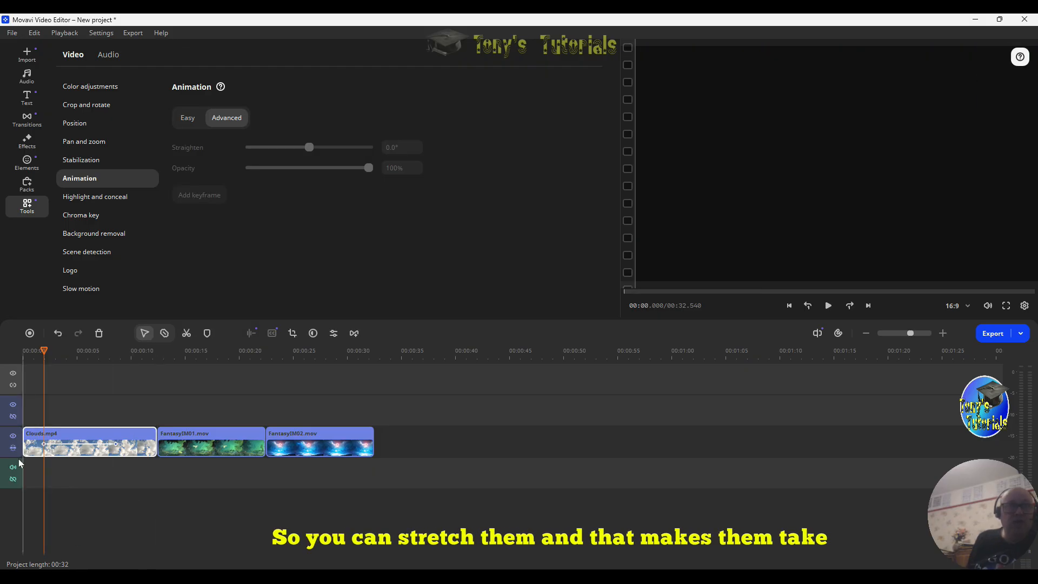
Scrub the stretched slide on the Clouds clip and inspect the frame position at its start and end keyframes
mouse_move(44, 351)
left_mouse_down()
mouse_move(132, 359)
mouse_move(58, 357)
left_mouse_up()
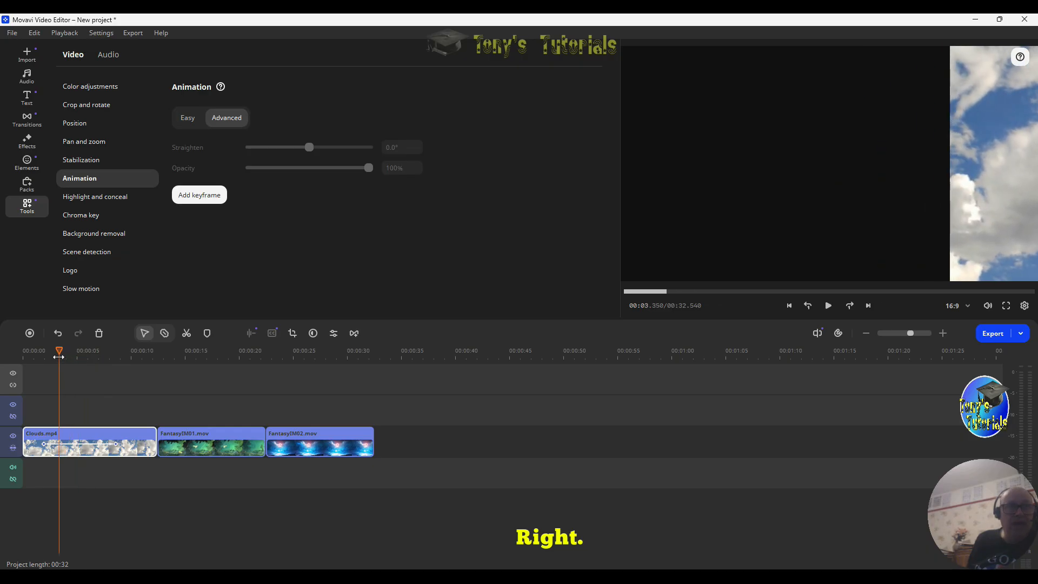
left_click(43, 444)
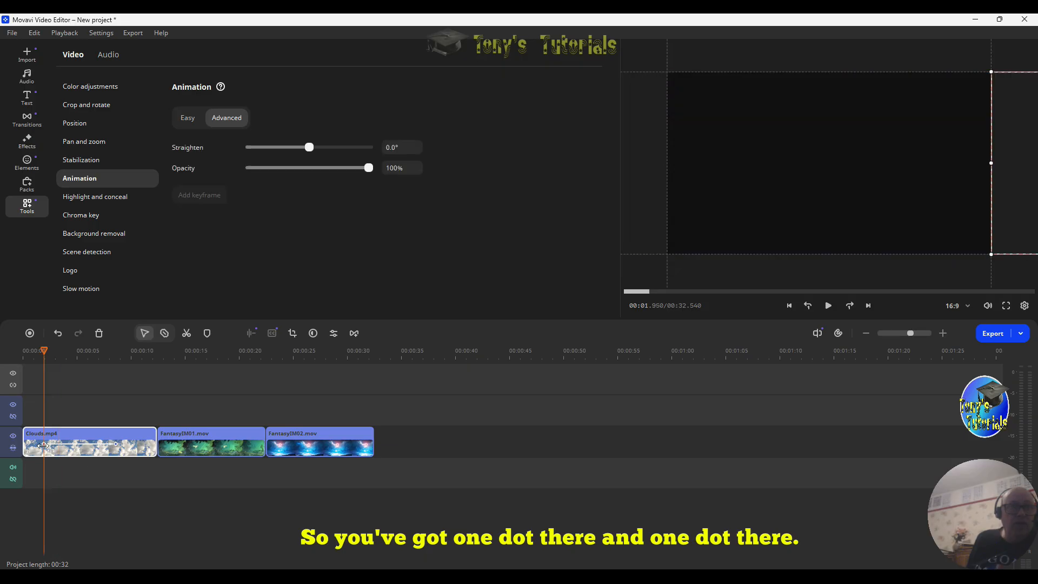
left_click(115, 444)
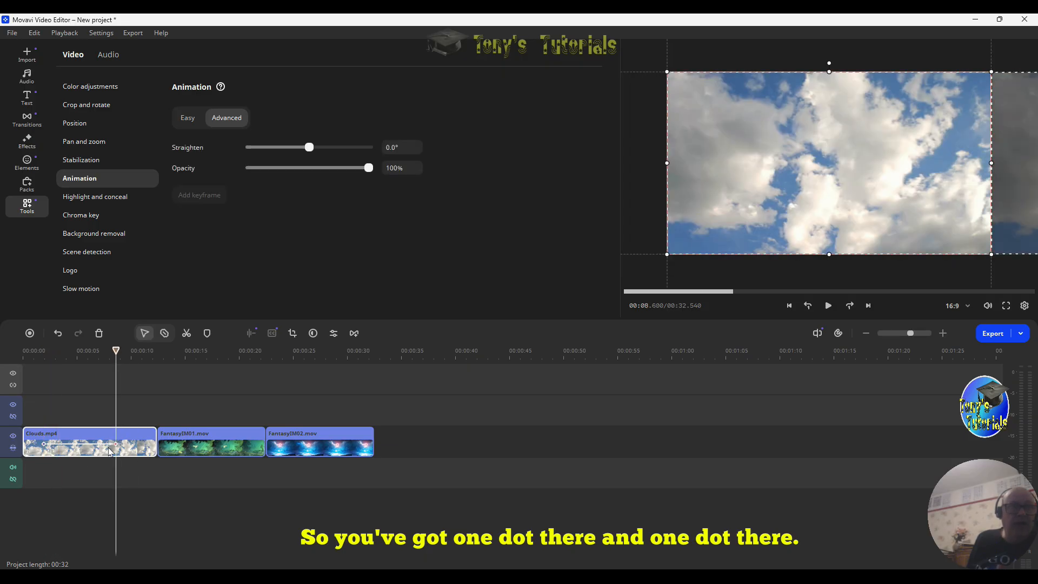
left_click(43, 444)
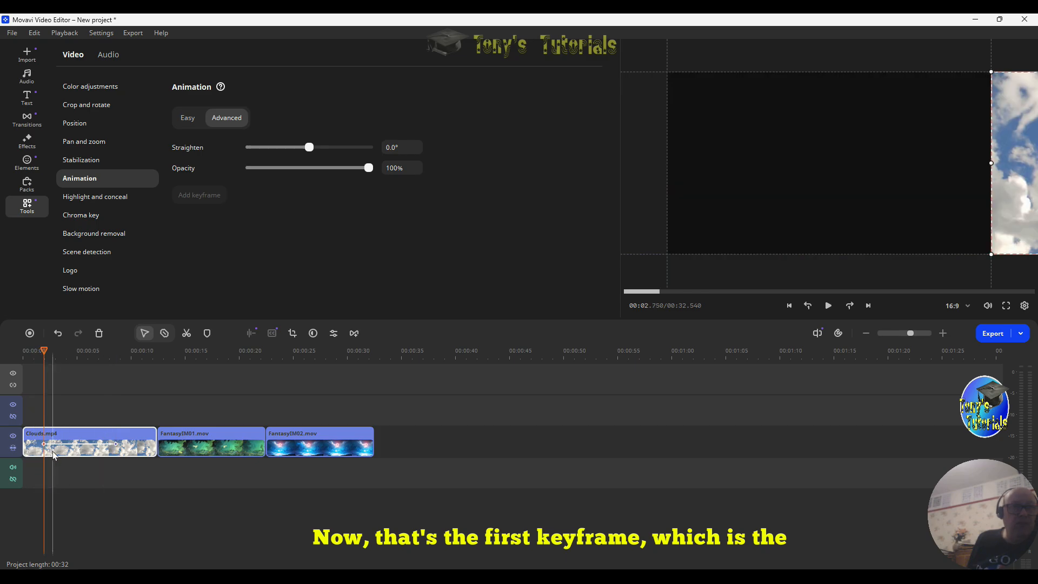
left_click(114, 444)
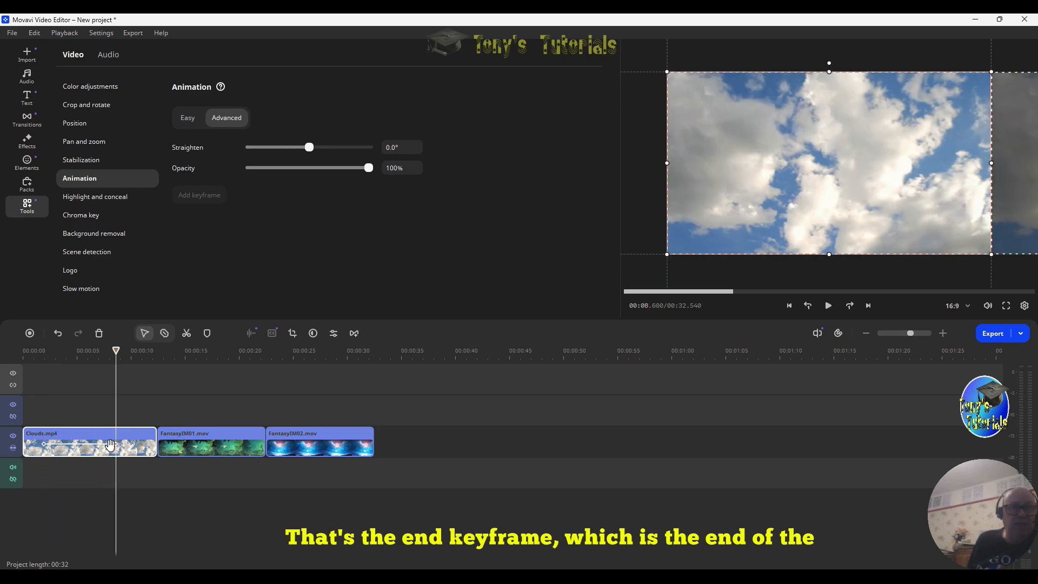
Retime the Clouds animation to span about 0.5 to 10.9 s and add intermediate keyframes at about 3, 5.4 and 7.3 s
mouse_move(83, 445)
left_mouse_down()
mouse_move(112, 448)
mouse_move(65, 450)
left_mouse_up()
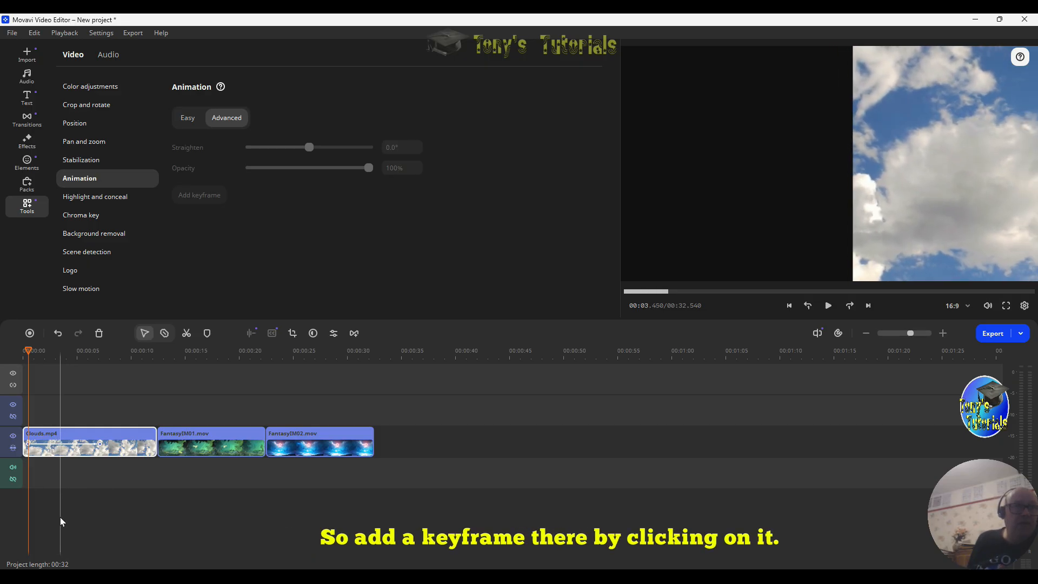
left_click(55, 445)
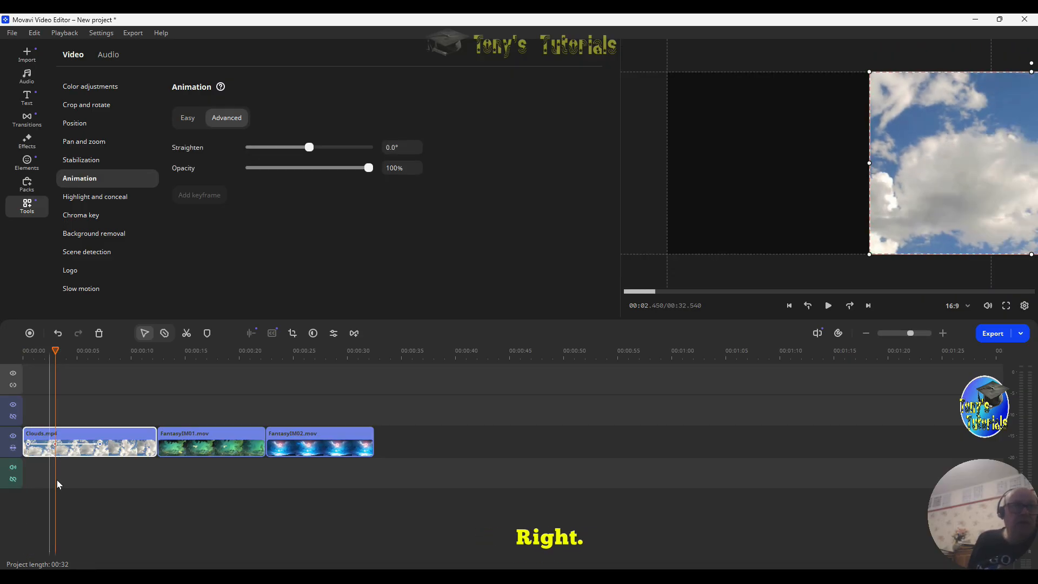
left_click(81, 445)
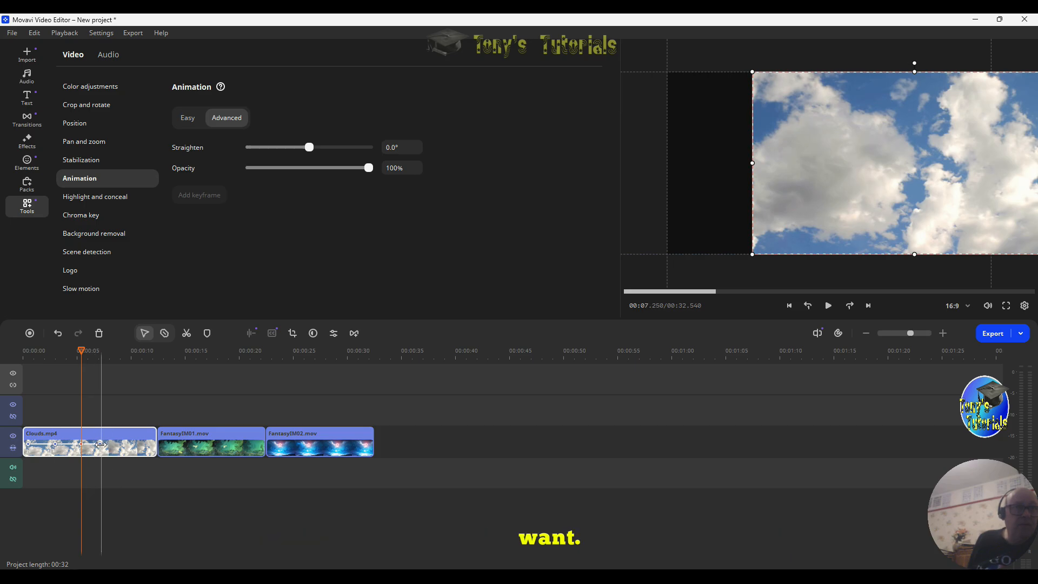
left_click_drag(100, 443, 141, 444)
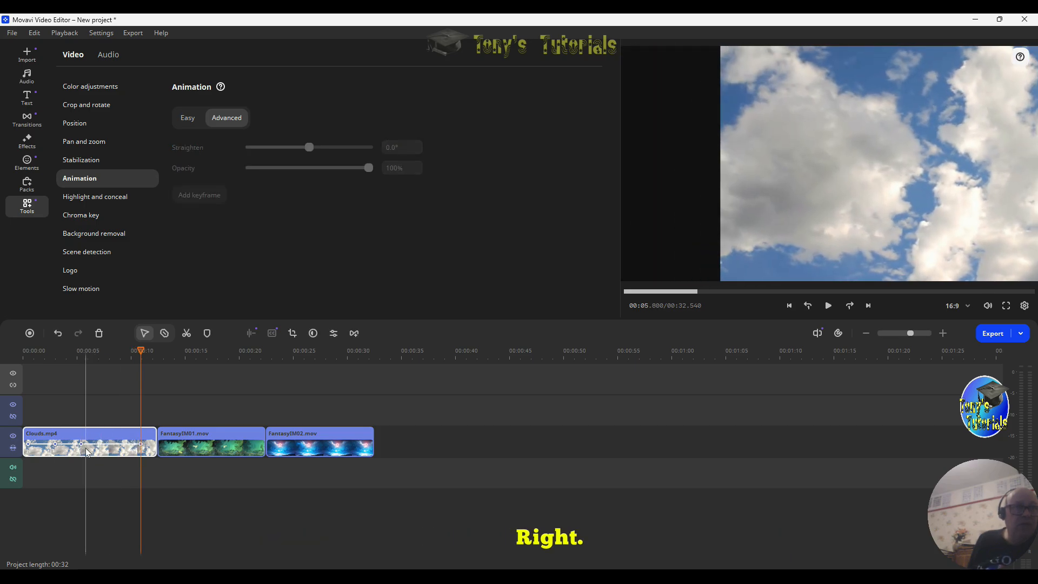
left_click(102, 445)
Rotate the Clouds clip to -90° at the 3 s keyframe and 90° at the 7.3 s keyframe, and play it from the beginning
left_click(54, 444)
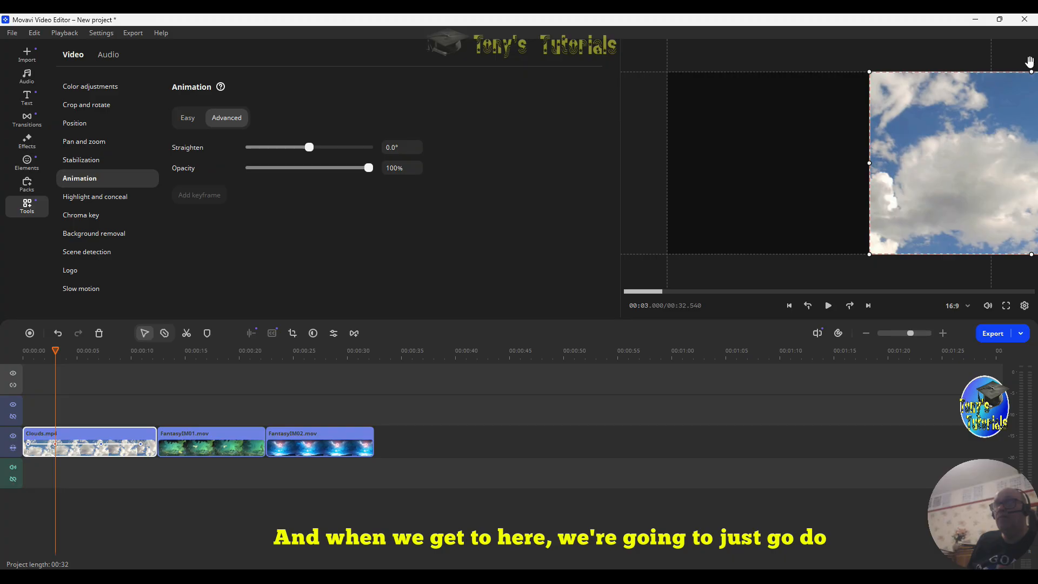
left_click_drag(1029, 61, 877, 169)
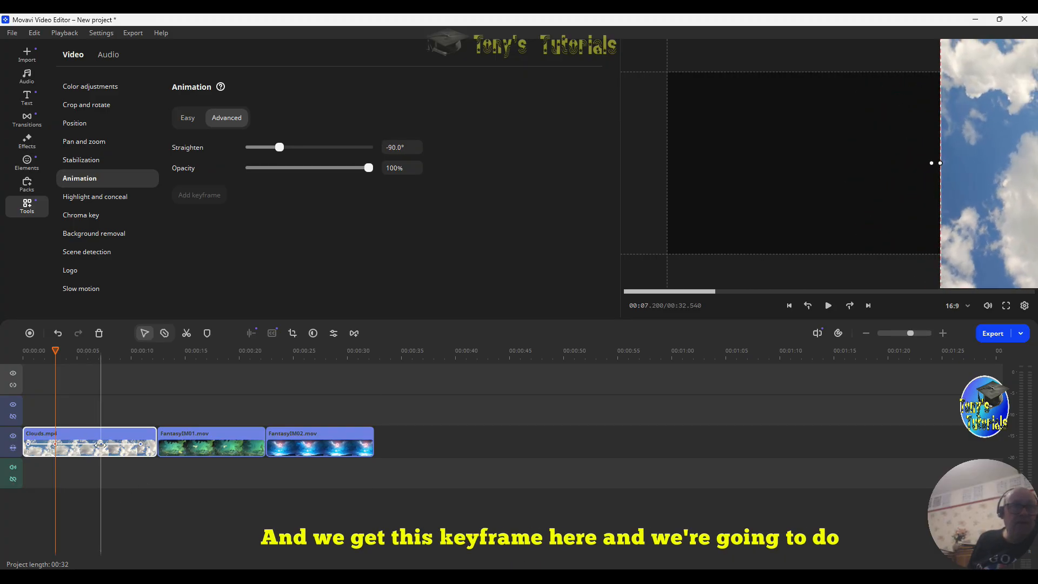
left_click(101, 444)
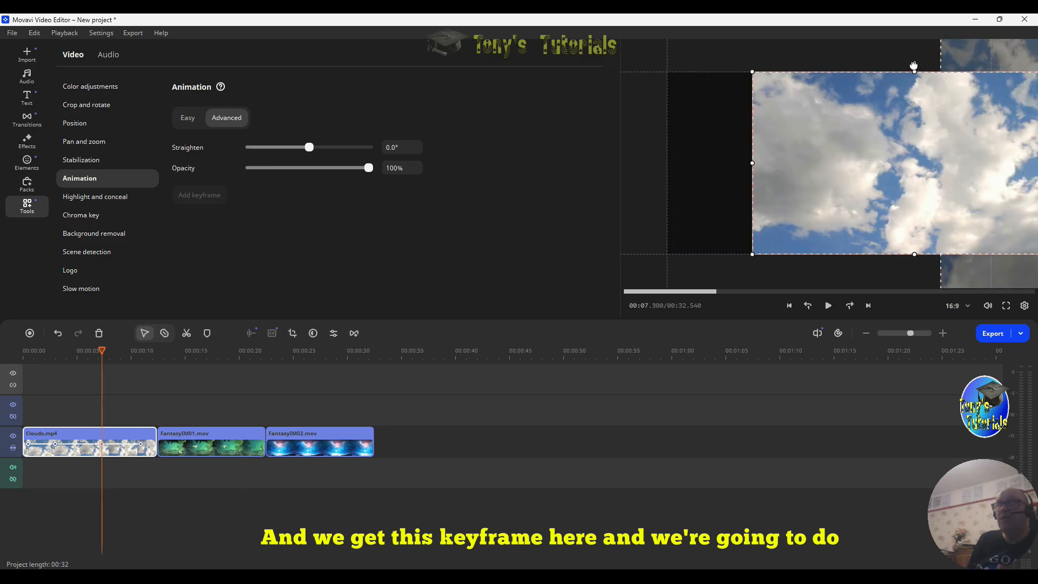
left_click_drag(913, 65, 1011, 161)
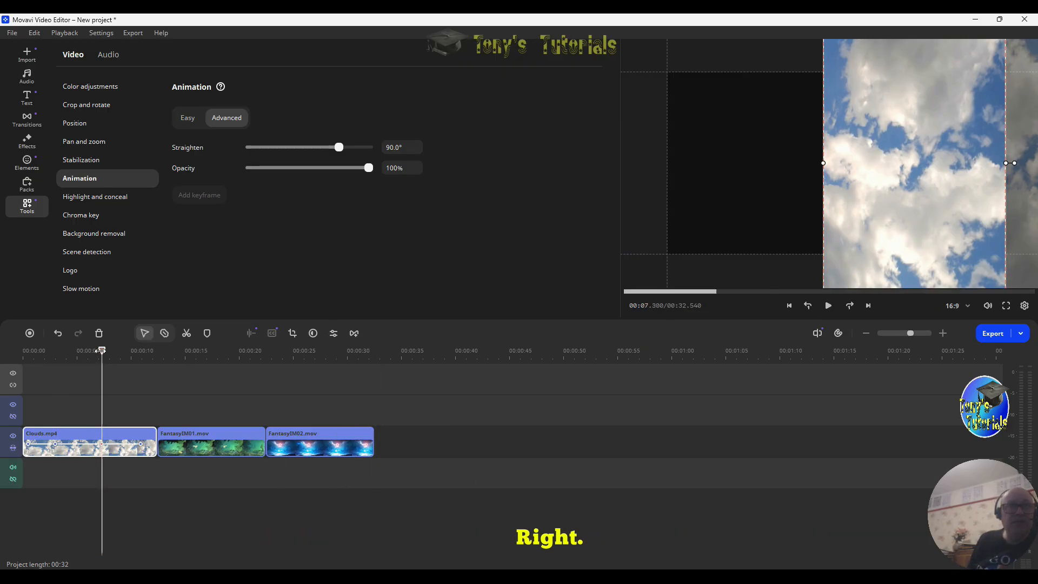
left_click_drag(100, 350, 2, 357)
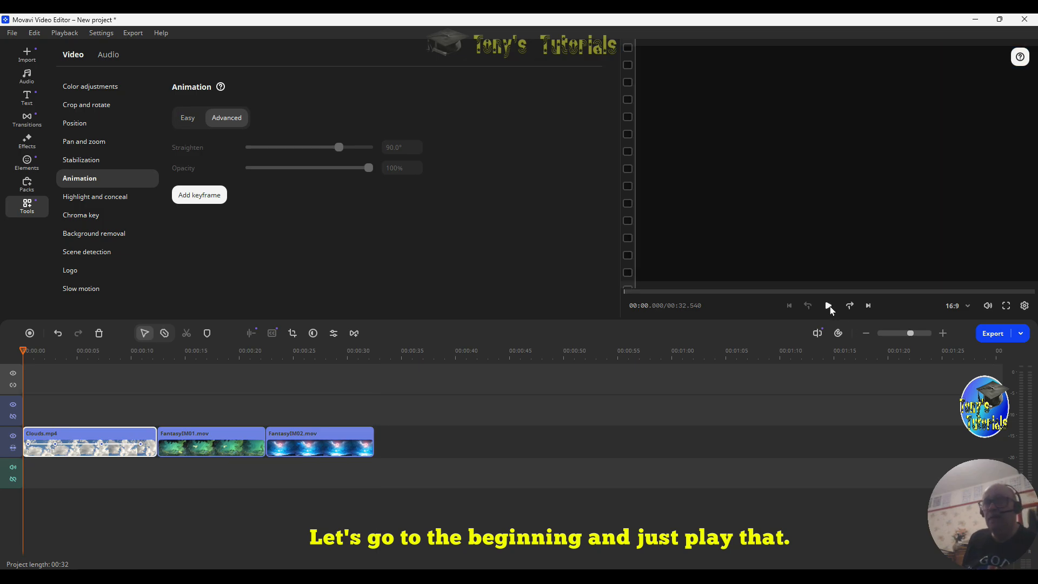
left_click(829, 305)
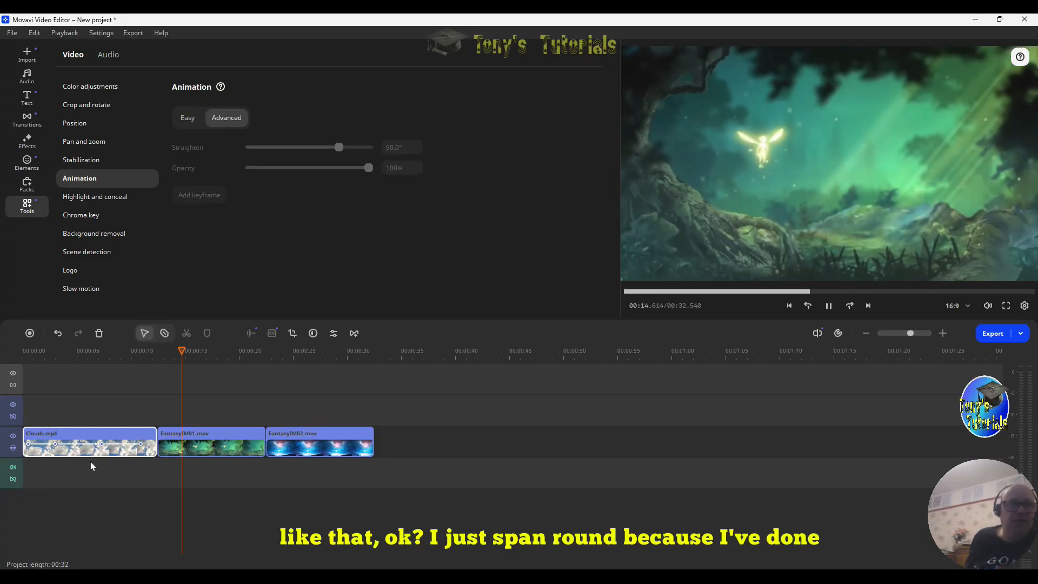
left_click(55, 445)
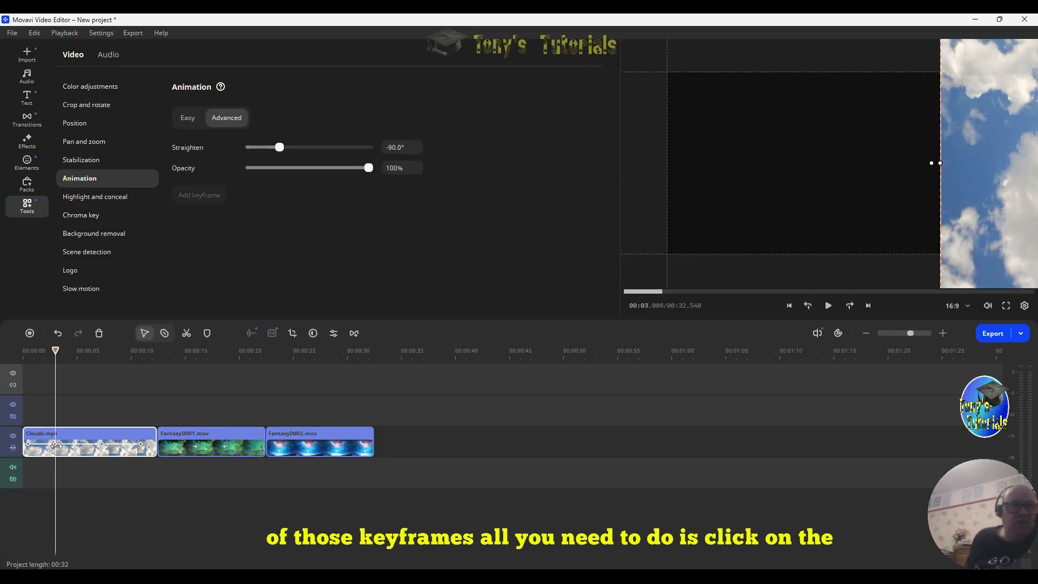
right_click(56, 448)
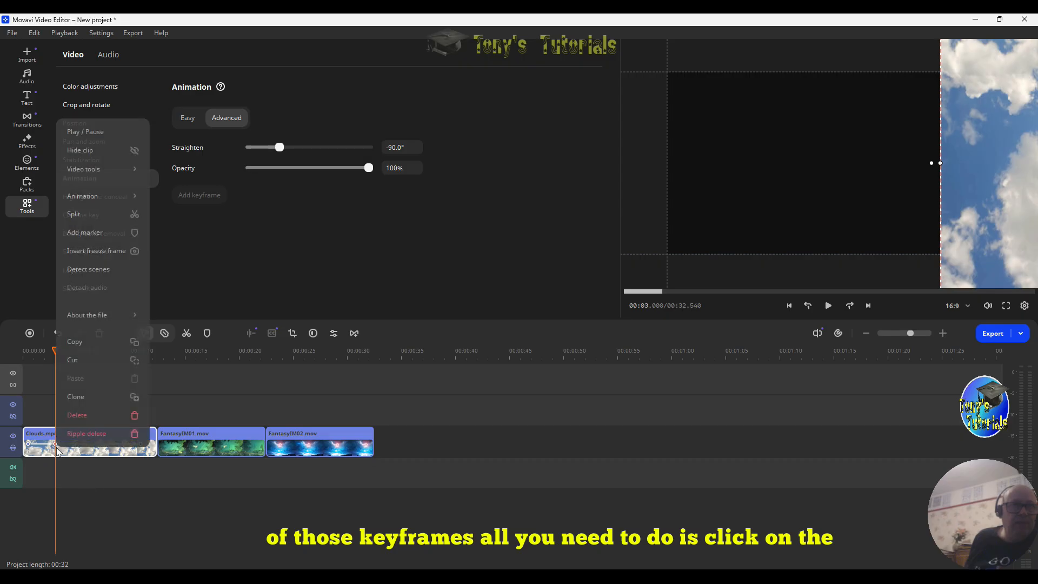
left_click(97, 417)
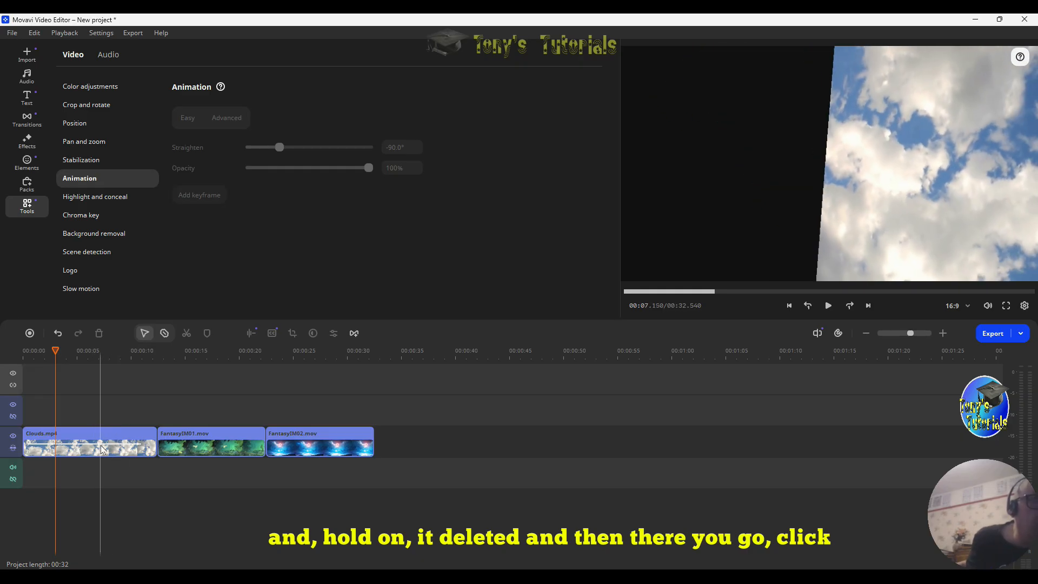
left_click(51, 443)
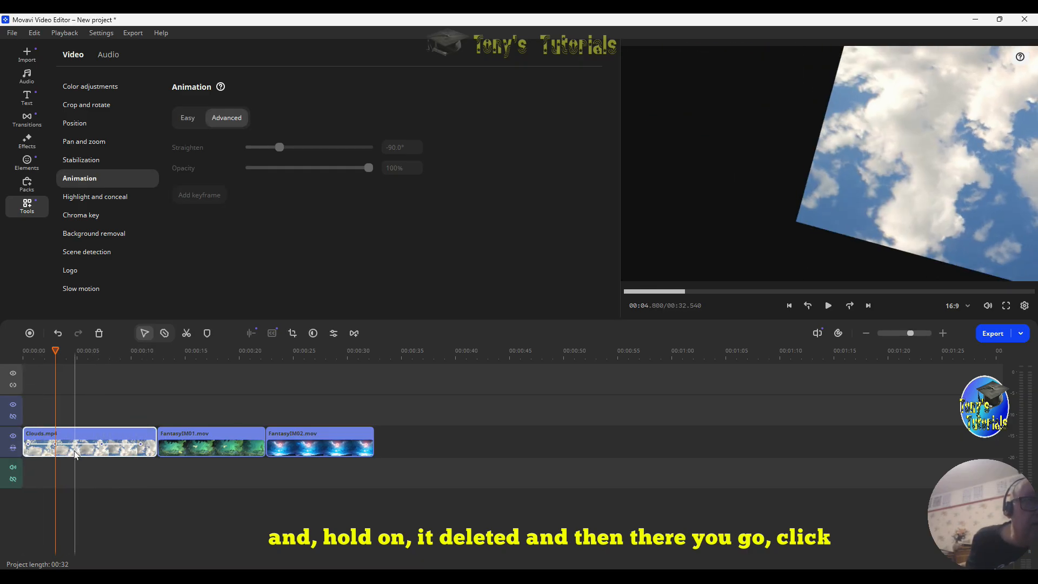
left_click(55, 444)
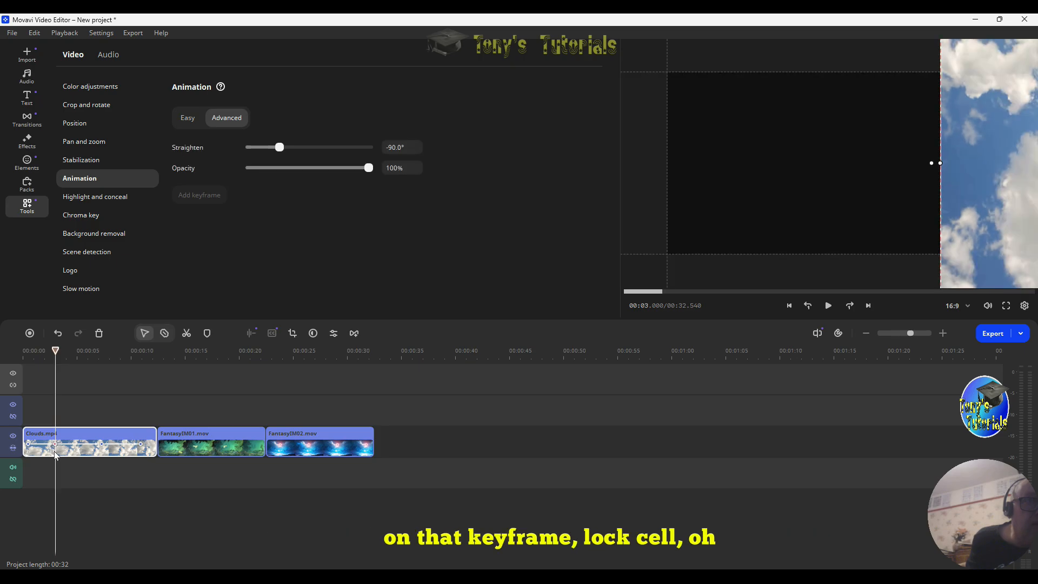
right_click(55, 444)
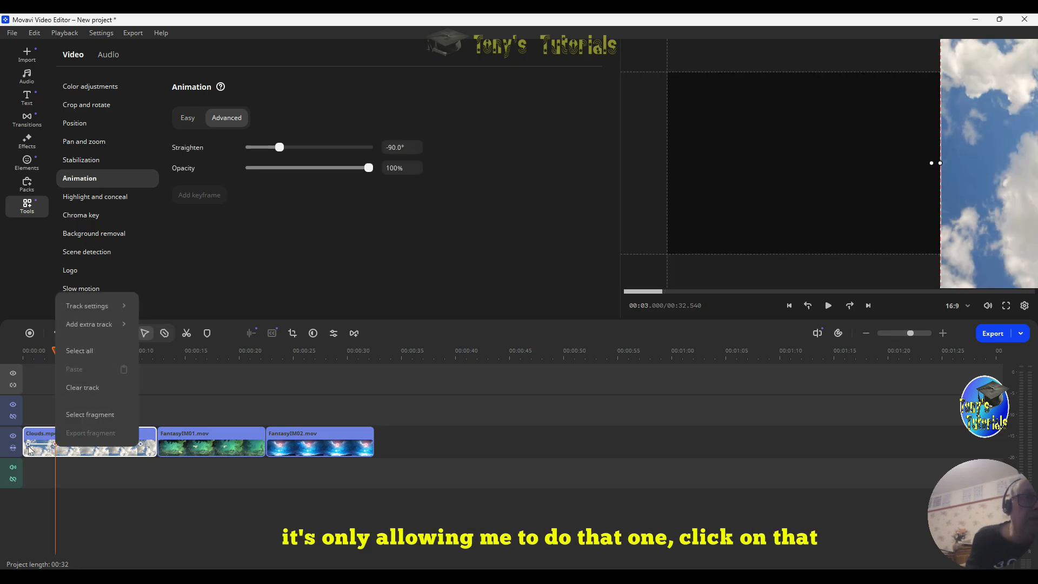
left_click(29, 445)
right_click(28, 444)
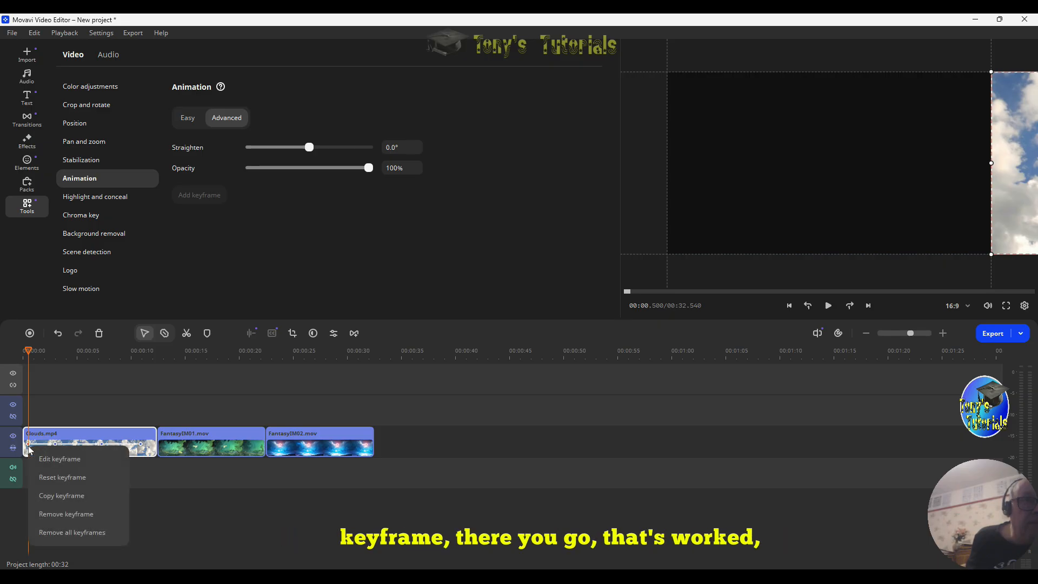
Remove the keyframes at 3 s and 7.3 s from the Clouds clip and play the timeline from the beginning
left_click(54, 445)
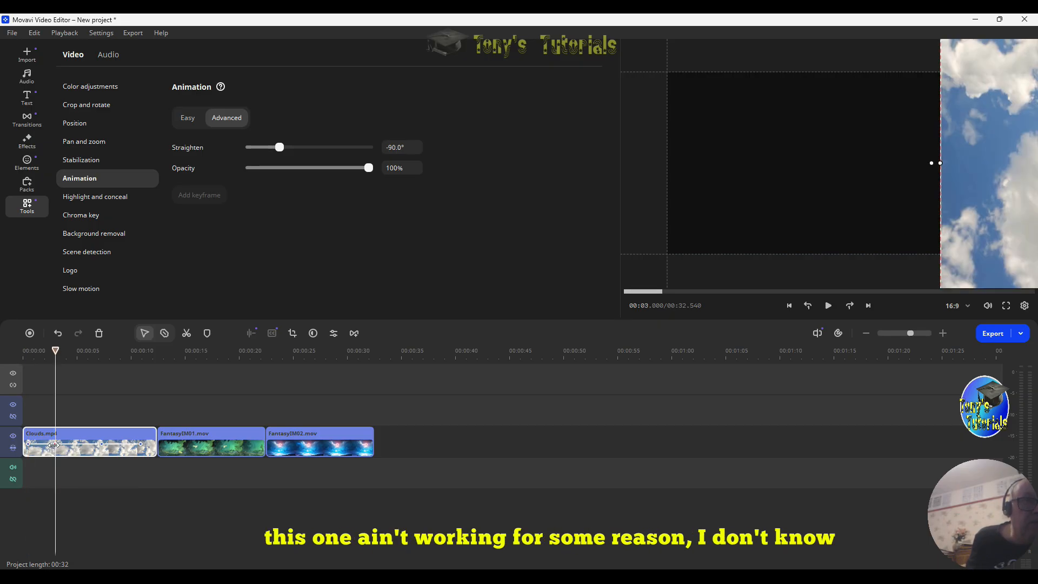
right_click(54, 444)
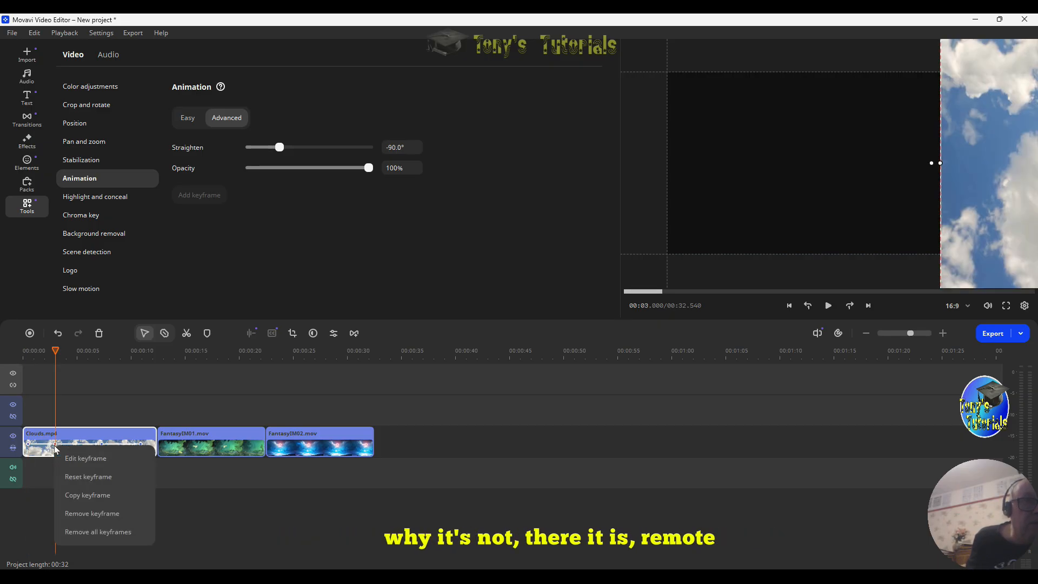
left_click(92, 513)
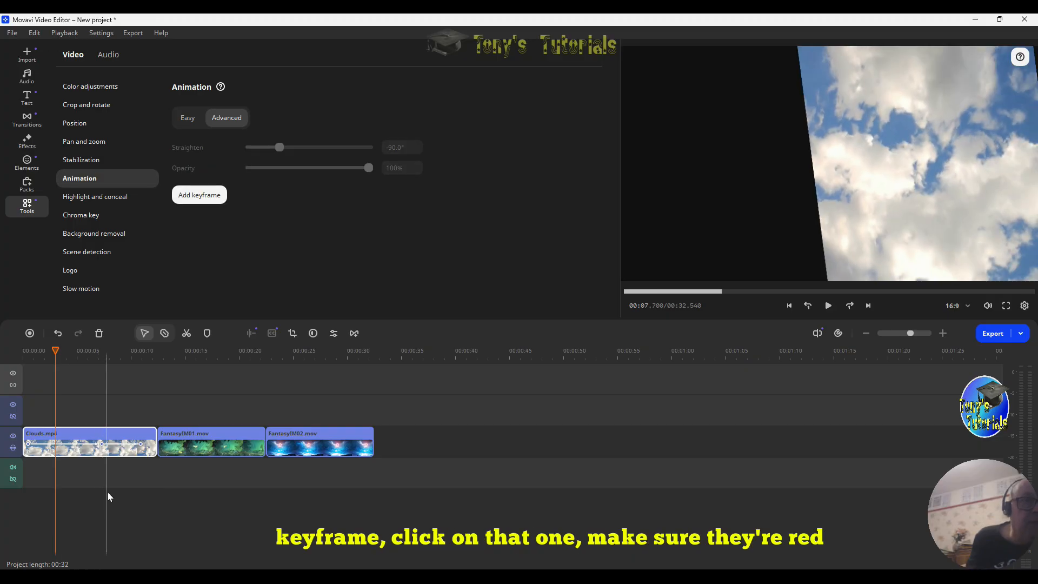
left_click(100, 445)
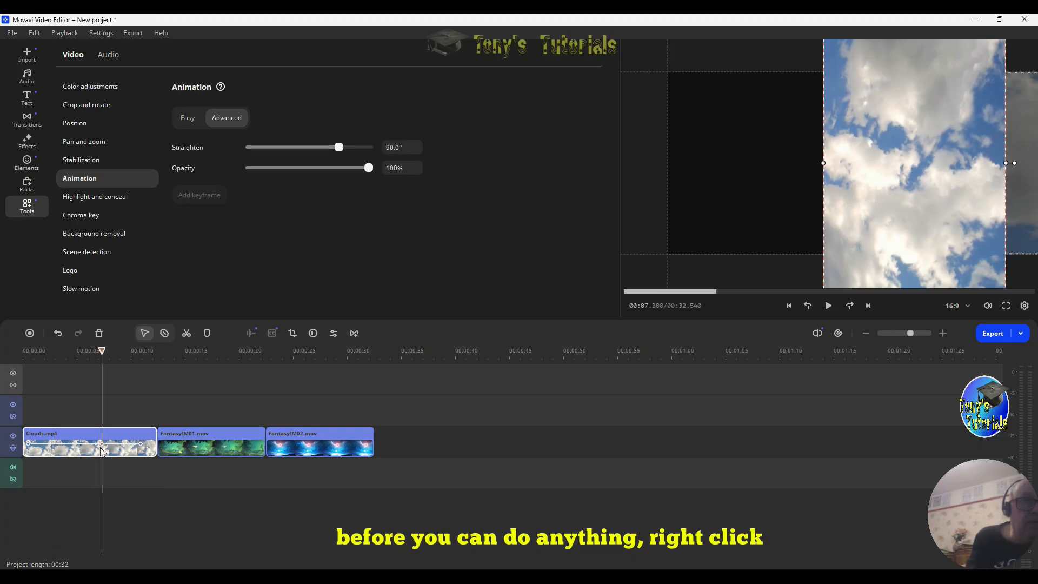
right_click(101, 444)
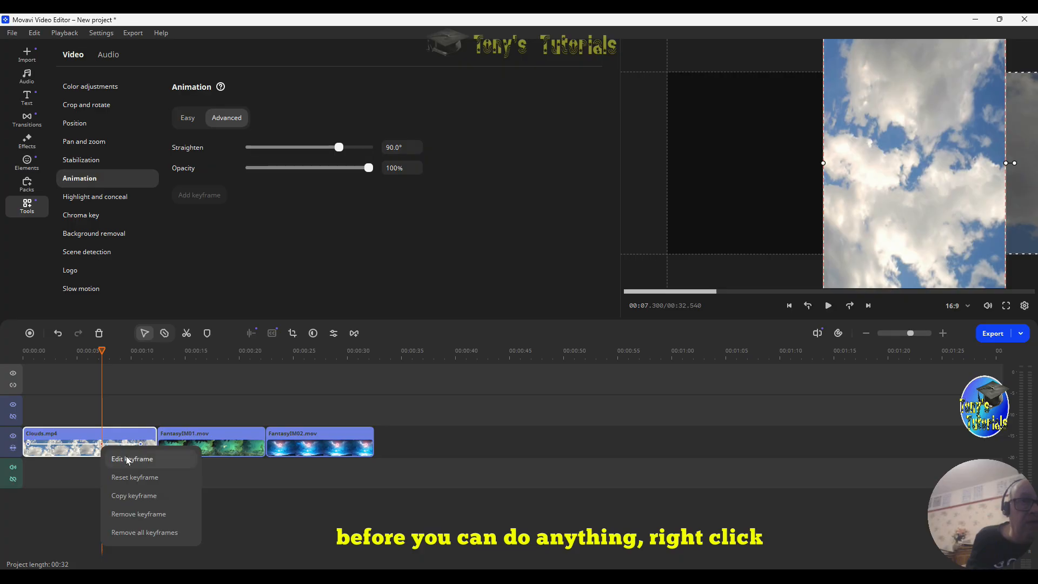
left_click(134, 514)
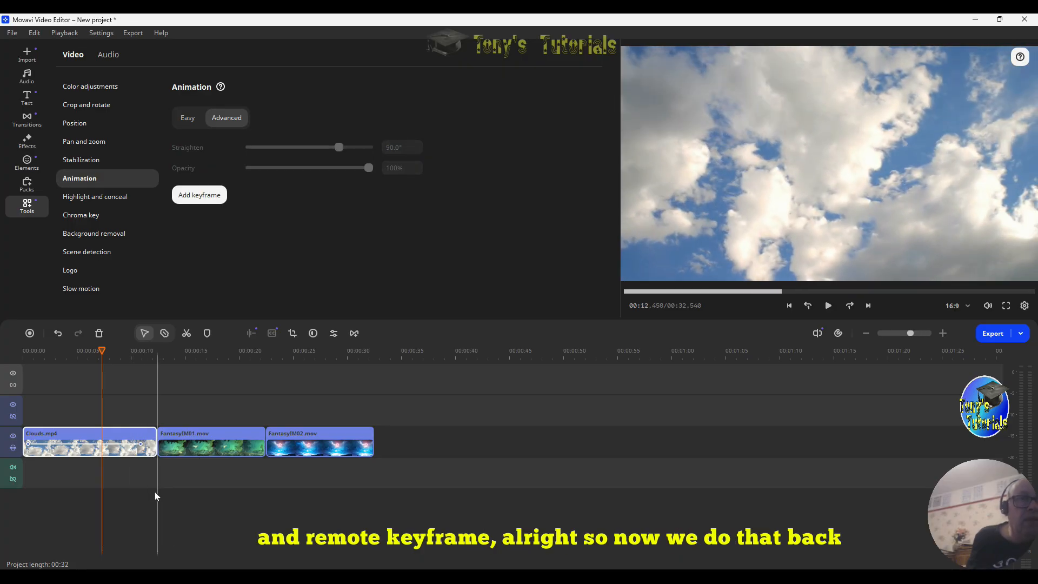
left_click_drag(101, 351, 23, 350)
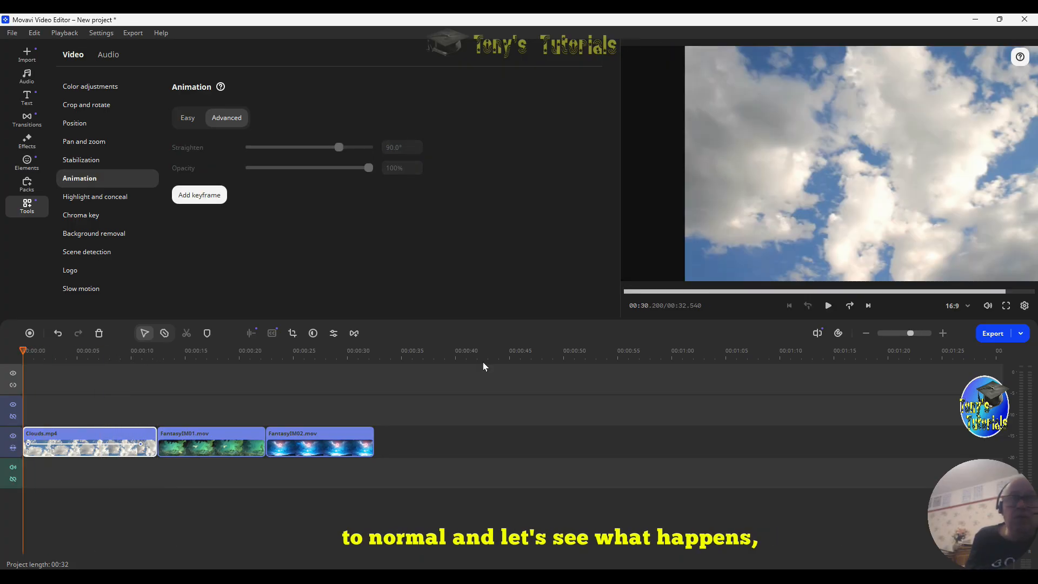
left_click(828, 306)
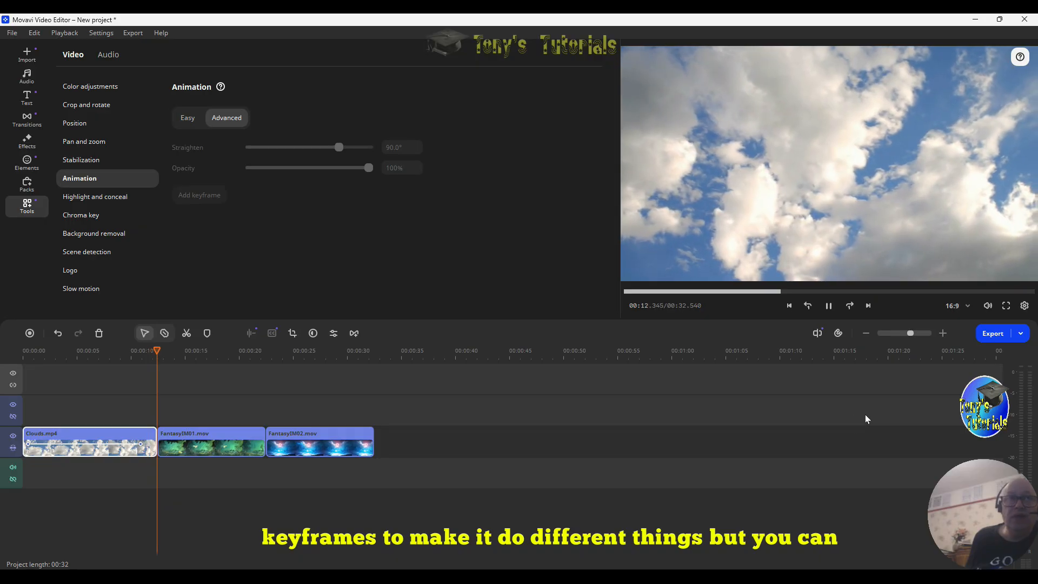
At the Clouds clip's 0.5 s keyframe, bring the frame onto the canvas and shrink it to about half size
left_click(140, 443)
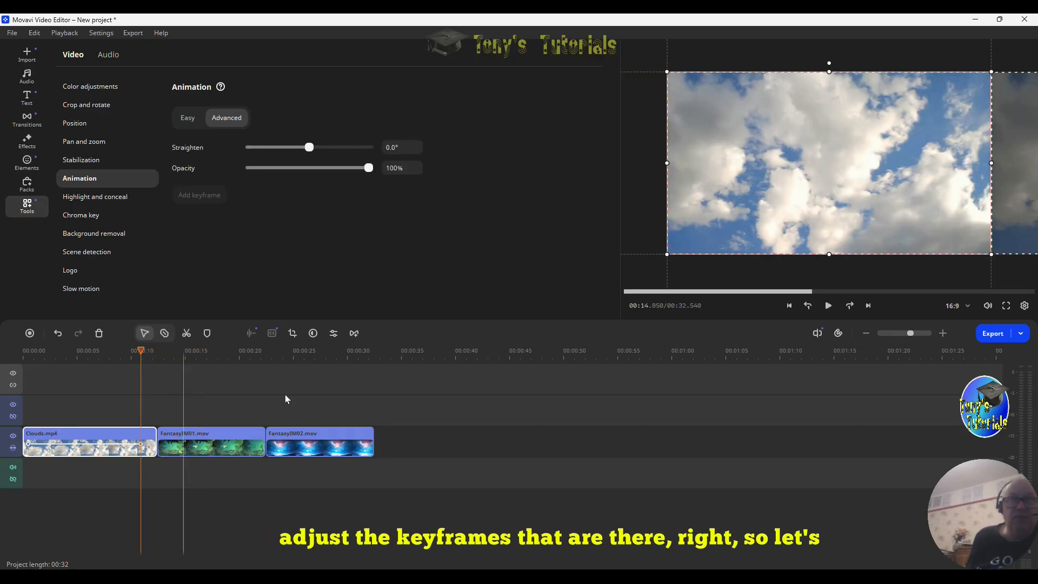
left_click(28, 443)
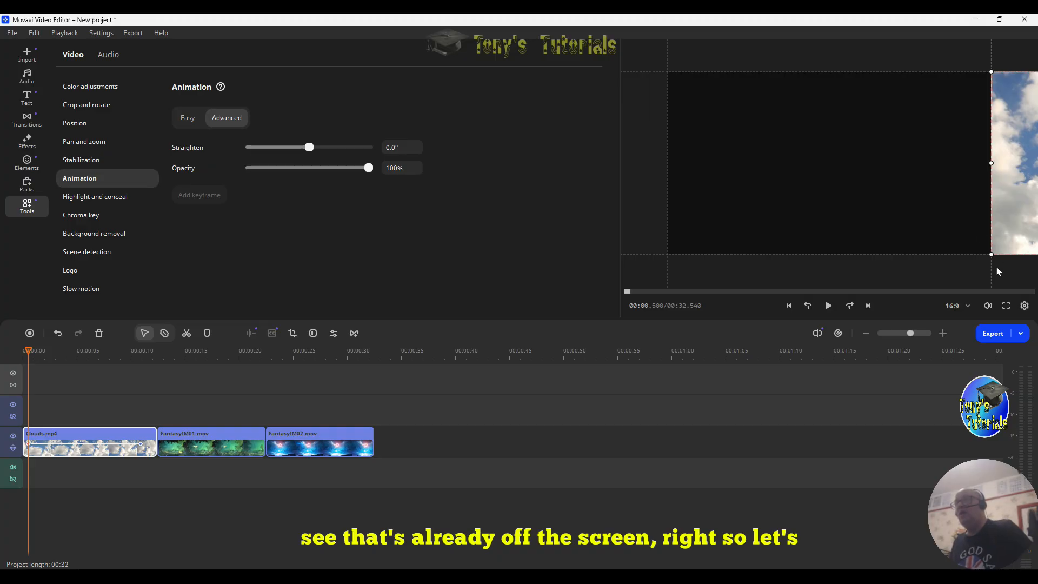
left_click_drag(1019, 183, 702, 186)
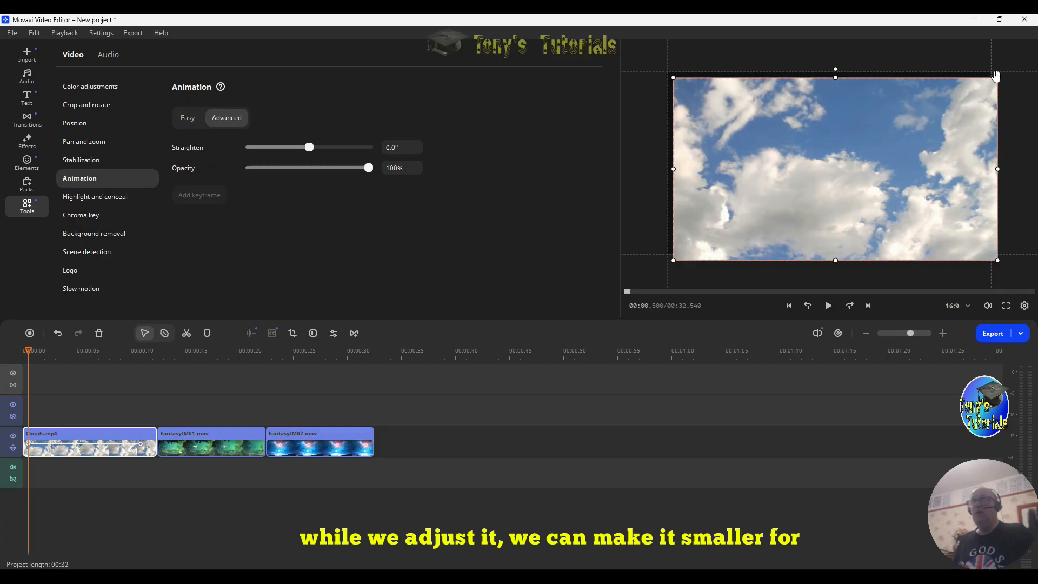
left_click_drag(996, 75, 832, 171)
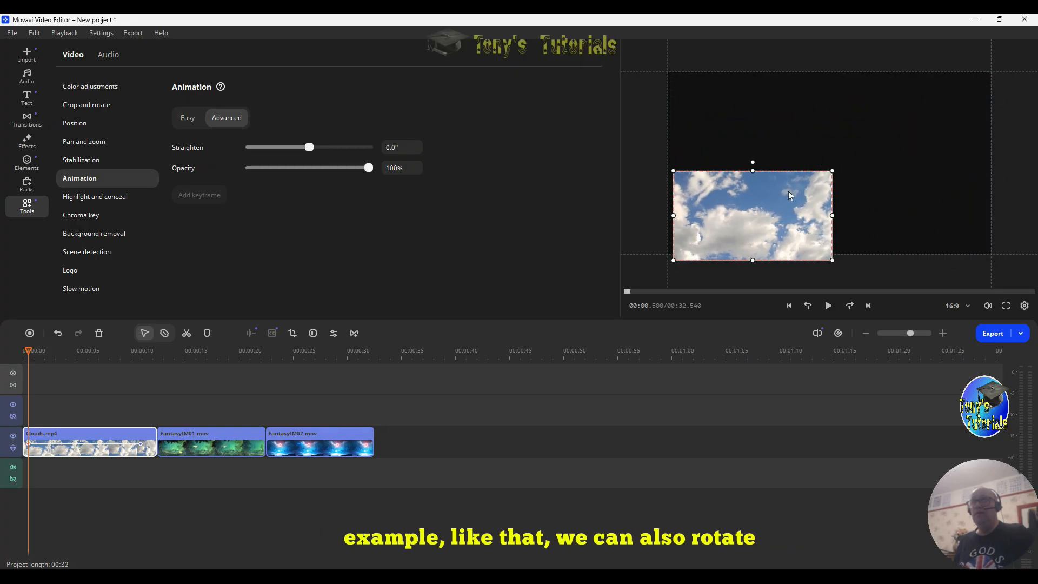
left_click_drag(741, 213, 834, 166)
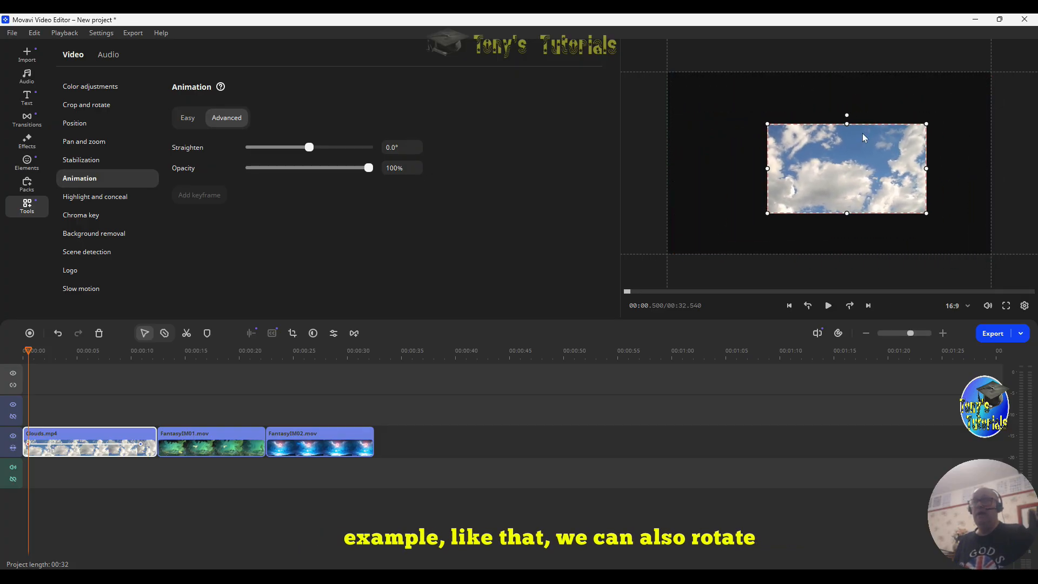
Rotate the shrunken Clouds frame to 90°, park it just beyond the canvas's right edge and play the animation
left_click_drag(843, 113, 968, 157)
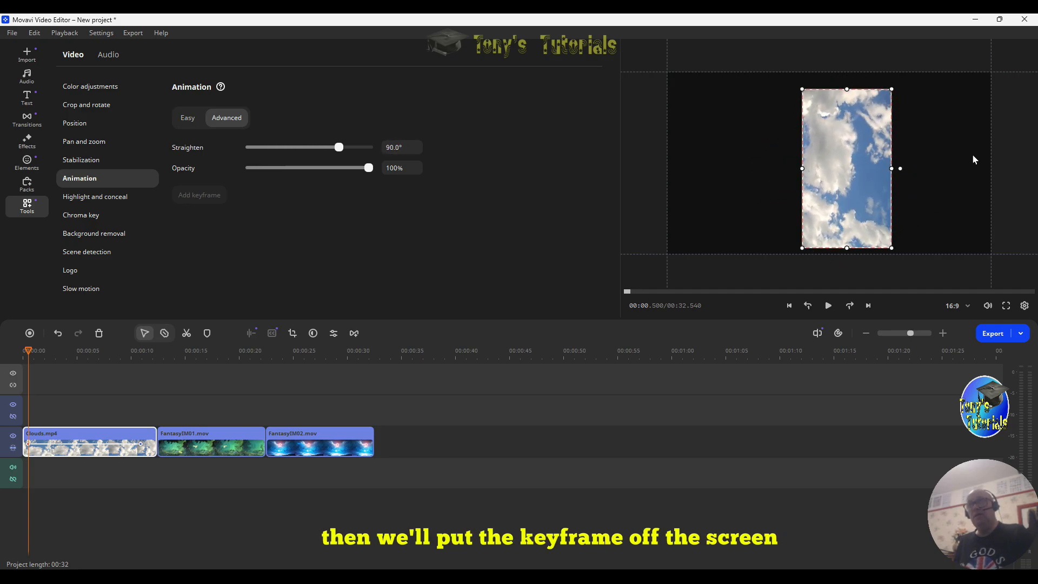
left_click_drag(862, 201, 1037, 202)
left_click_drag(1000, 173, 1009, 163)
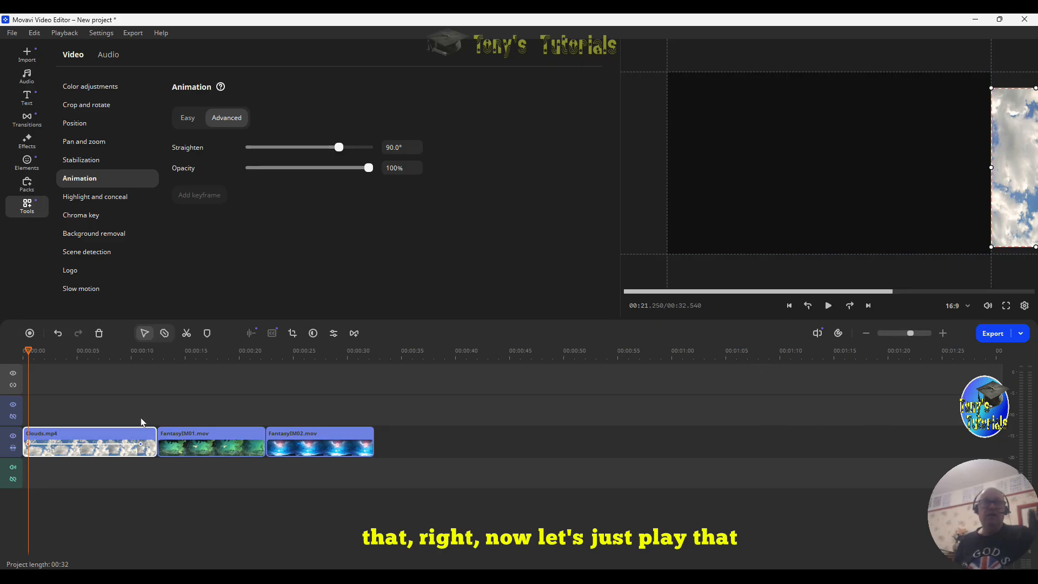
left_click(827, 306)
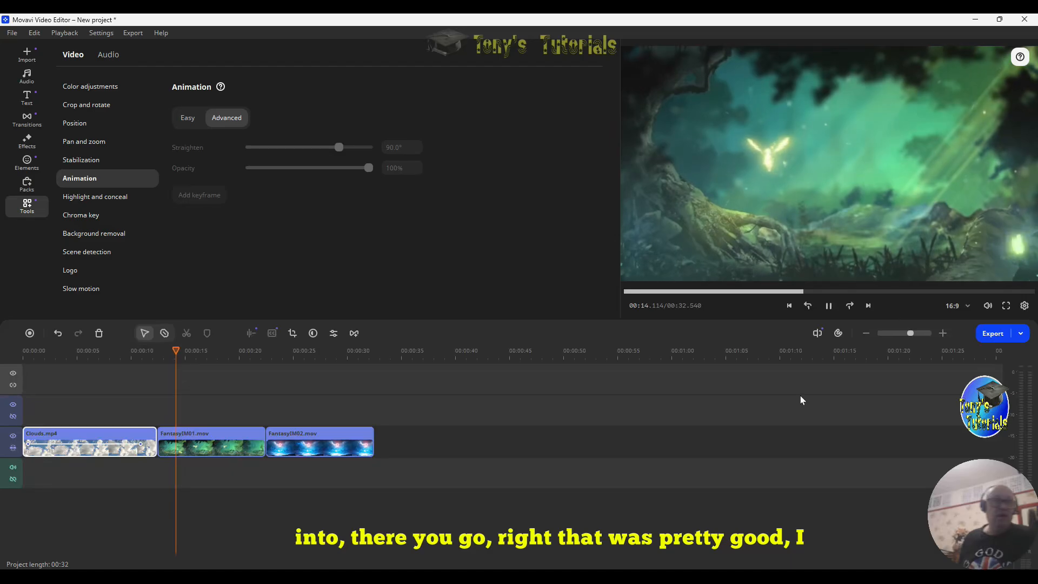
left_click(829, 307)
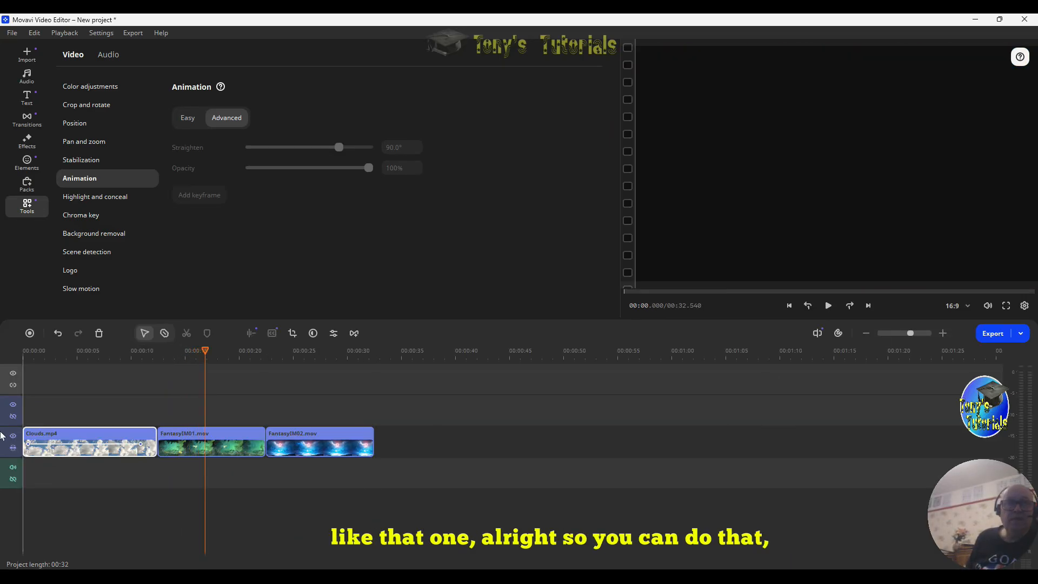
Rotate the Clouds frame to -90° at the 10.9 s end keyframe and play the timeline from the beginning
left_click(142, 442)
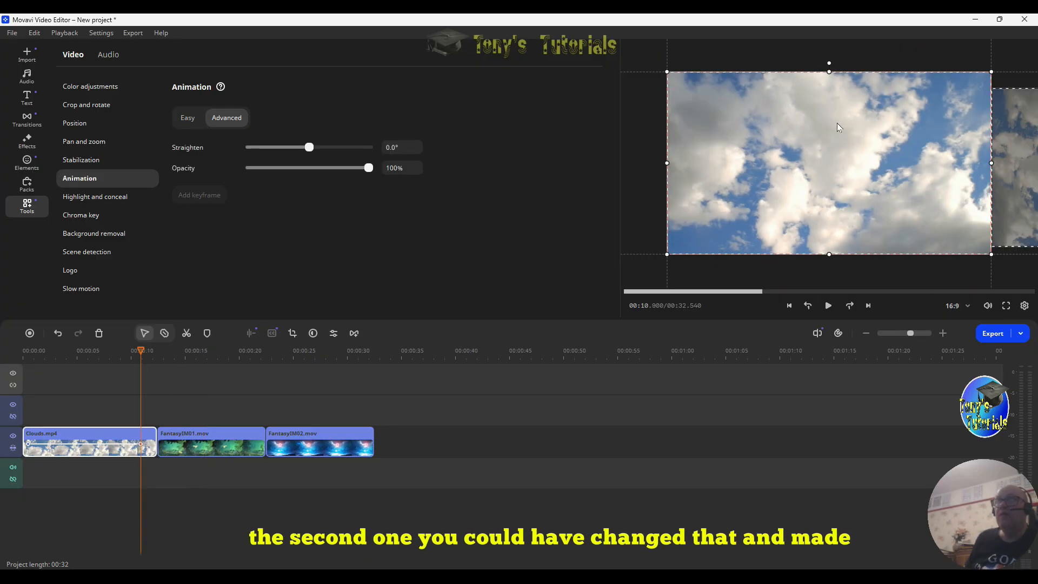
left_click_drag(830, 63, 674, 160)
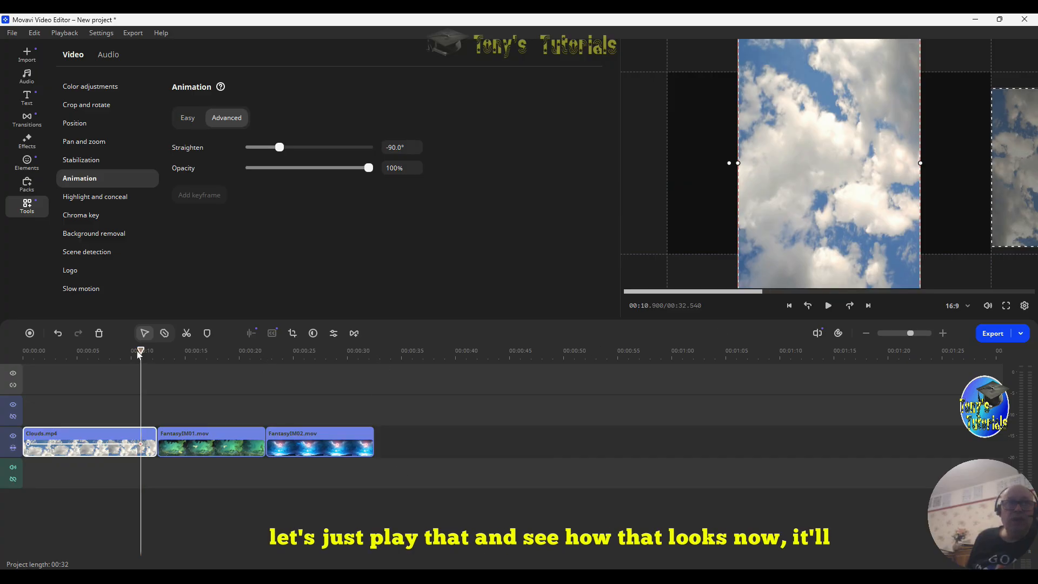
left_click_drag(140, 351, 5, 347)
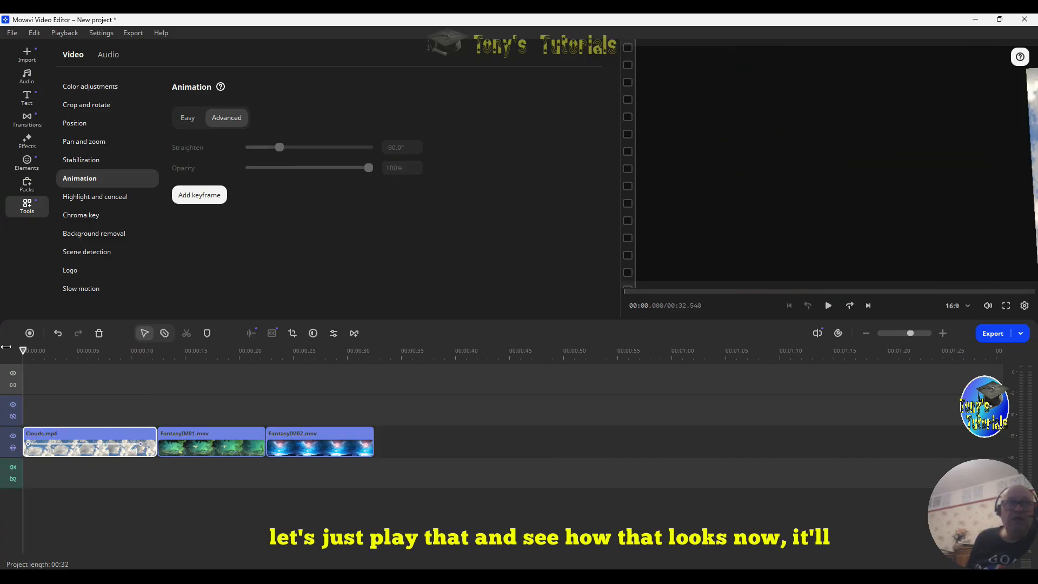
left_click(829, 306)
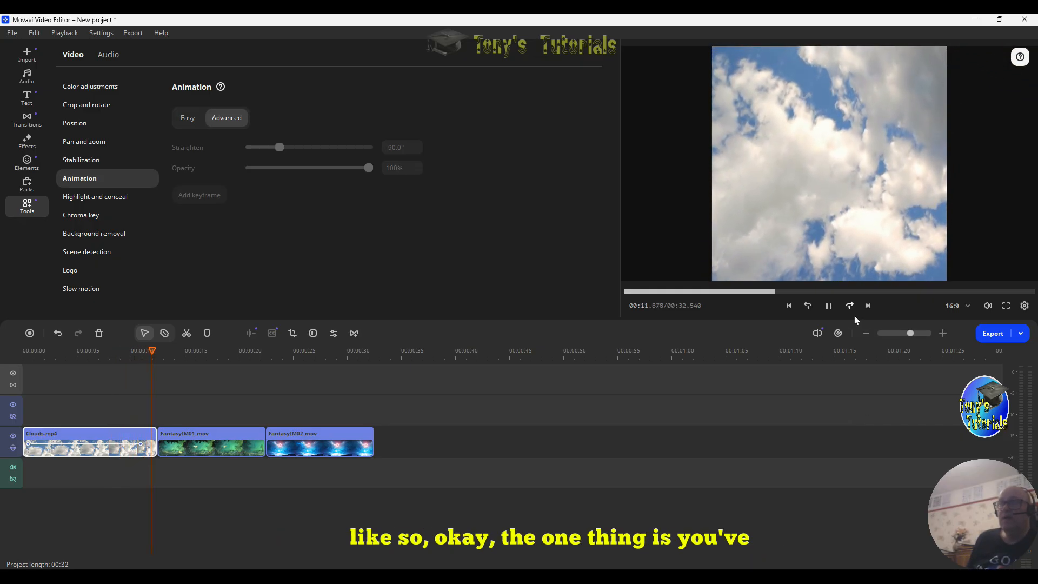
left_click(828, 306)
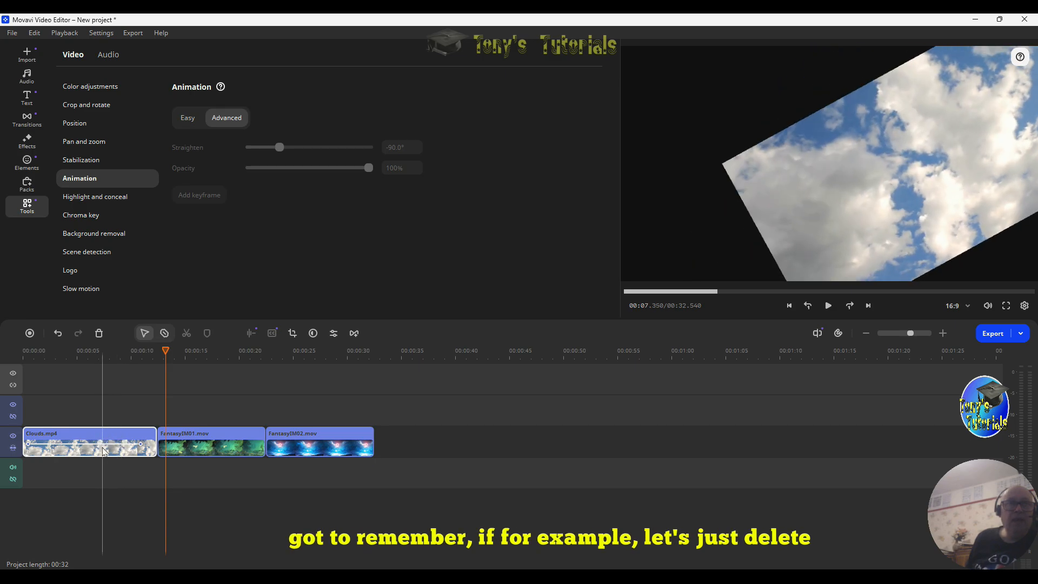
Replace the animated Clouds clip with a fresh copy from the sample videos at the start of the timeline
right_click(107, 442)
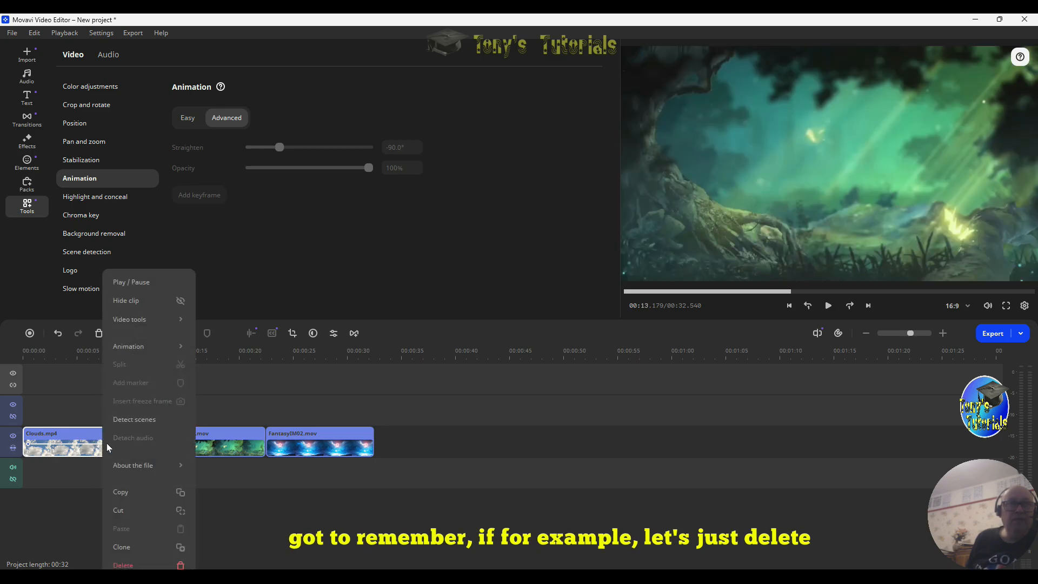
left_click(129, 565)
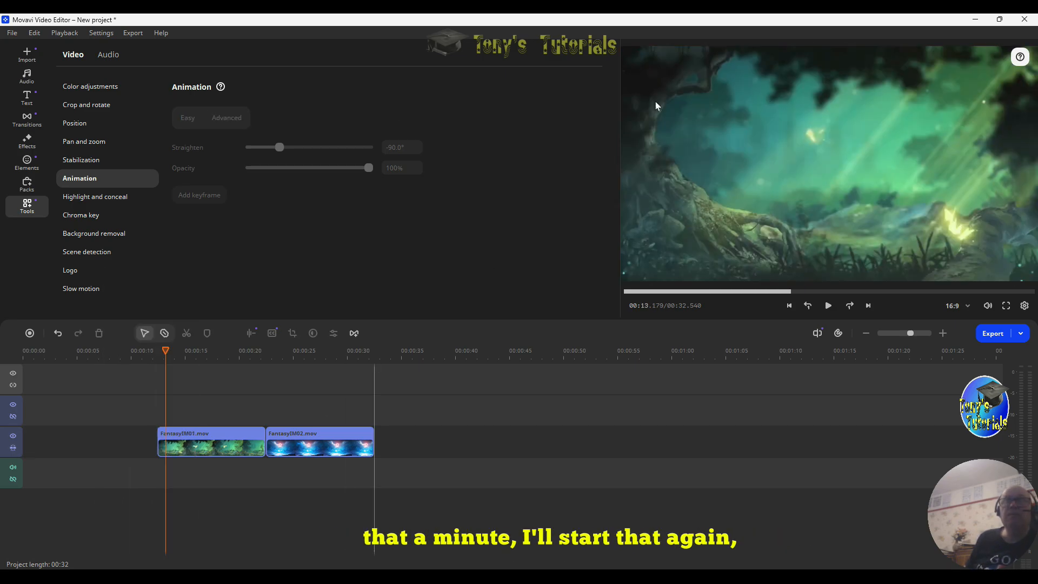
left_click(24, 50)
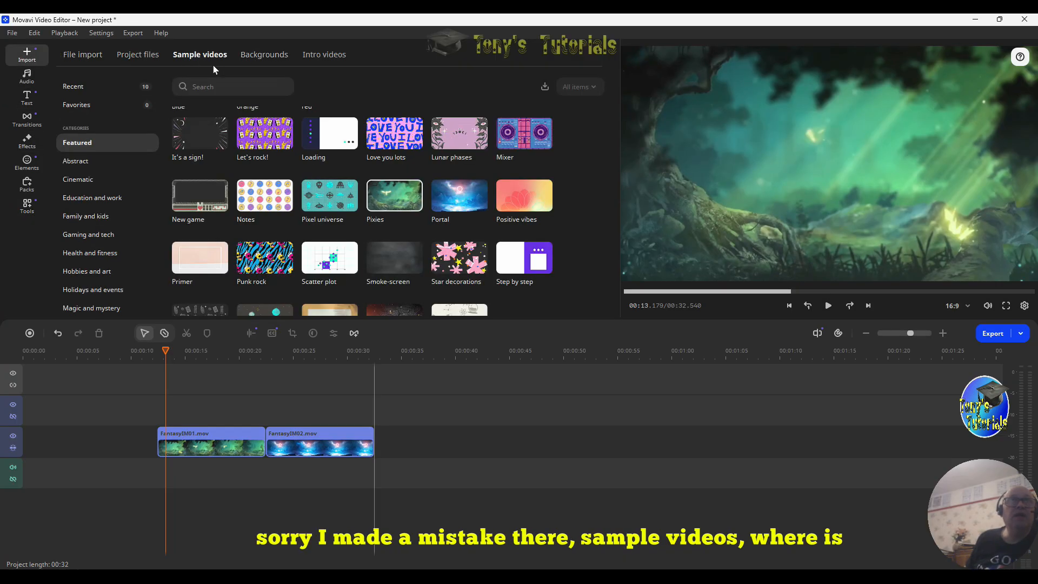
scroll(521, 274, "up", 3)
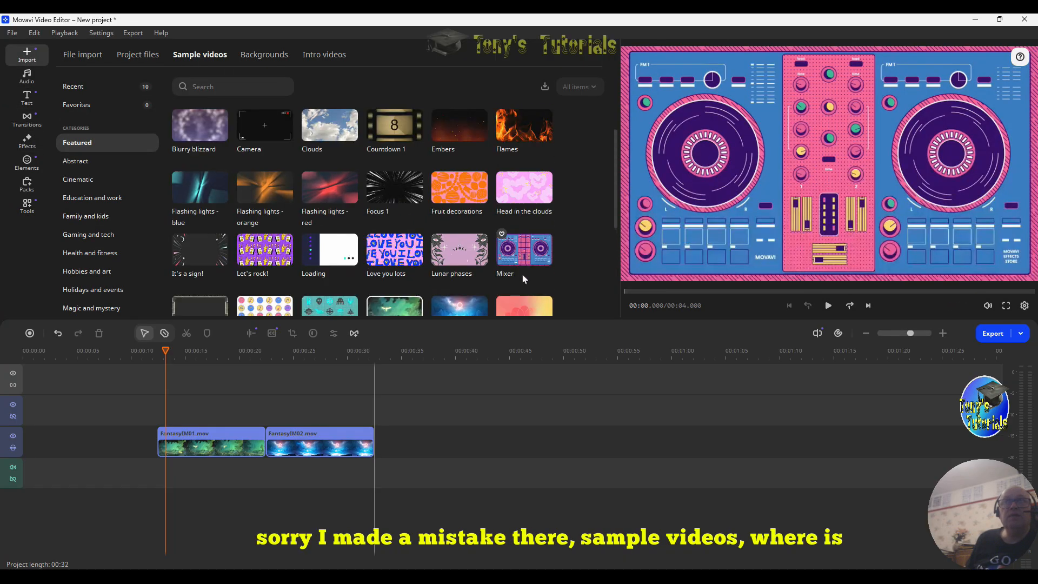
scroll(302, 108, "up", 1)
left_click_drag(321, 155, 28, 451)
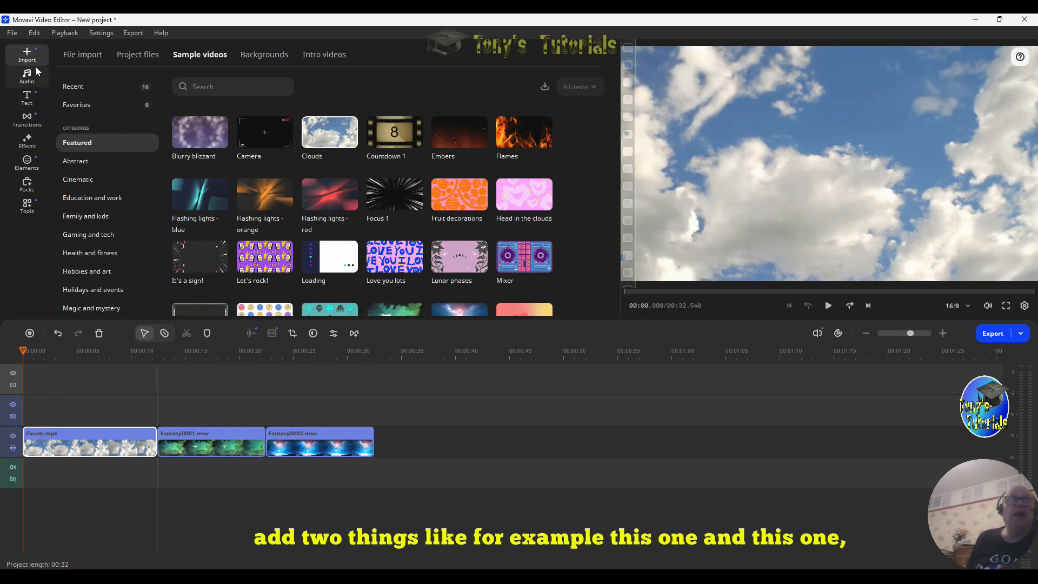
Apply the Easy animation preset Slide ← to the start of the Clouds clip and Leftward to its end
left_click(27, 207)
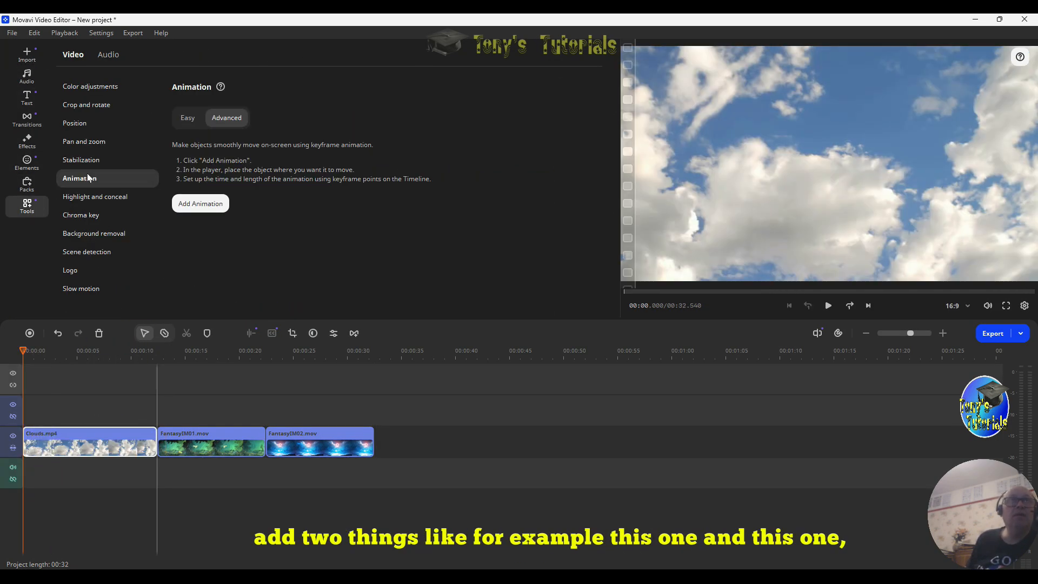
left_click(186, 116)
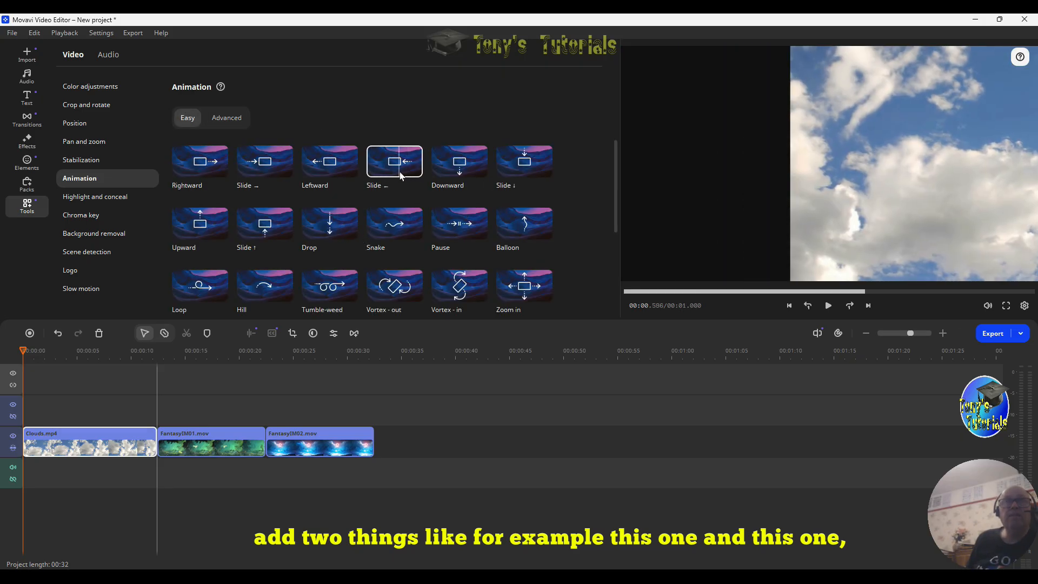
left_click_drag(396, 161, 25, 447)
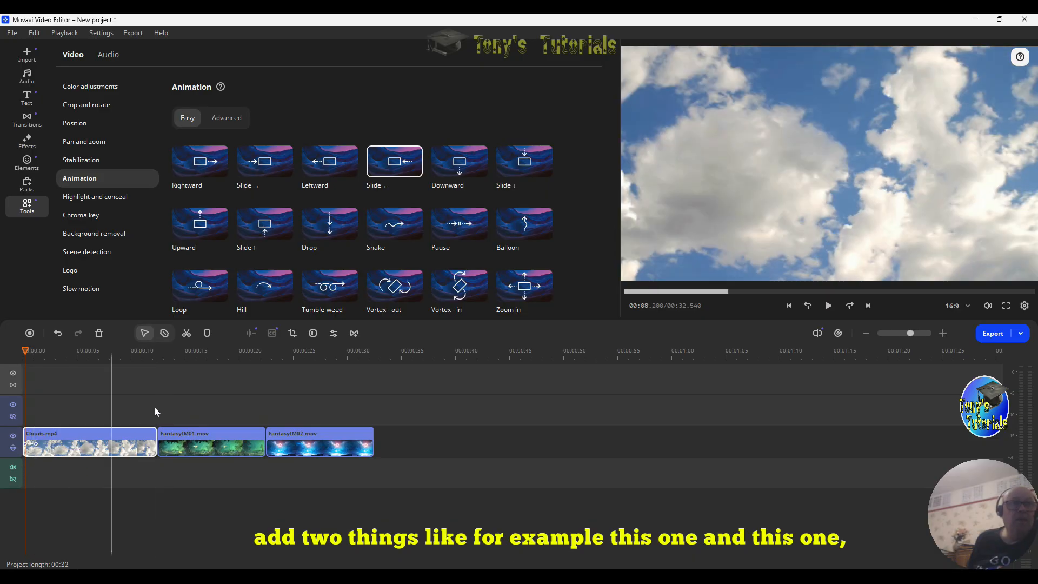
left_click_drag(329, 162, 149, 449)
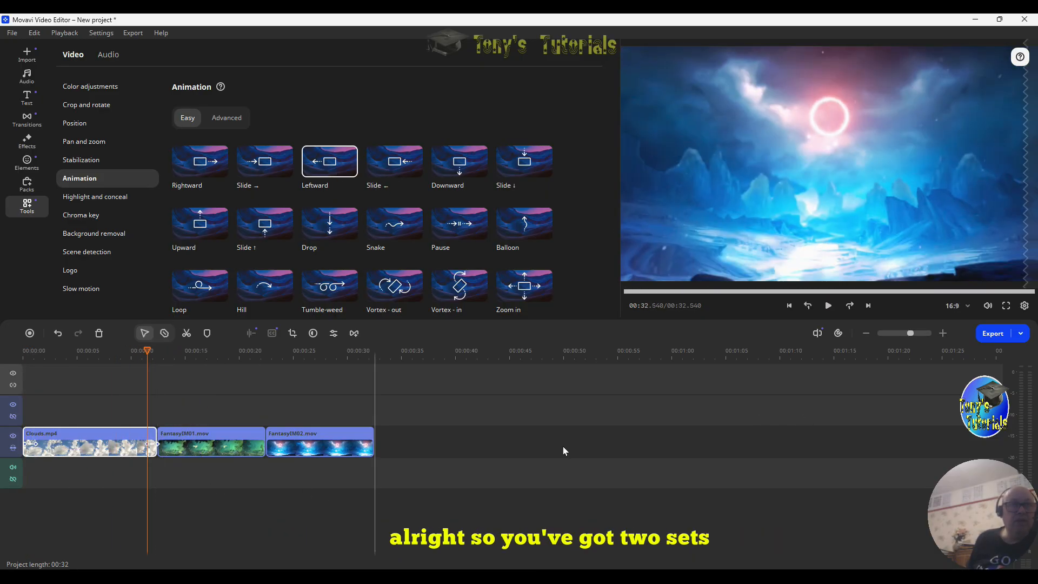
Rotate the Clouds frame to -114.3° at the 1.2 s keyframe and play the timeline from the beginning
left_click(36, 444)
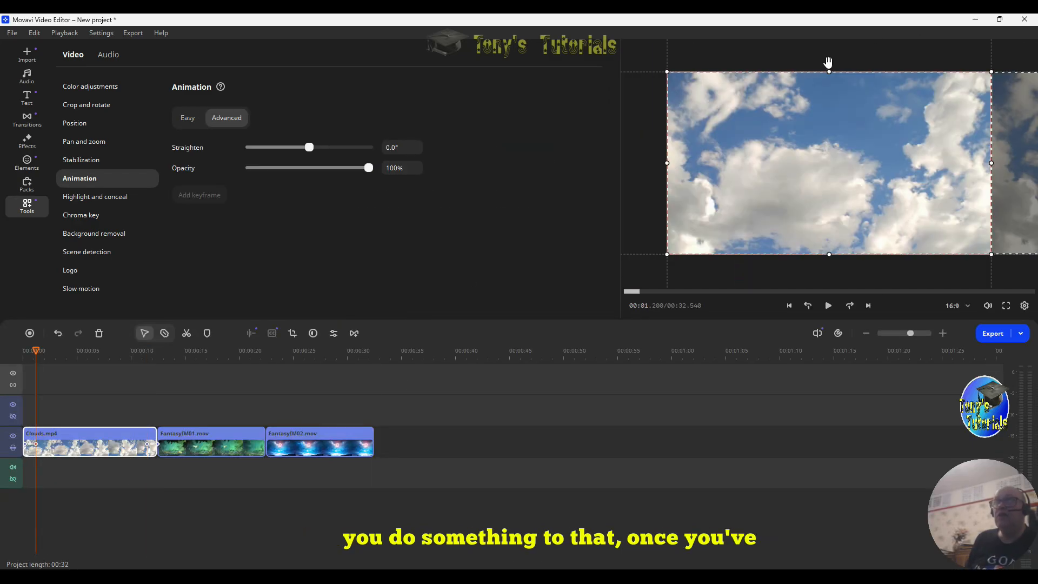
left_click_drag(828, 64, 659, 241)
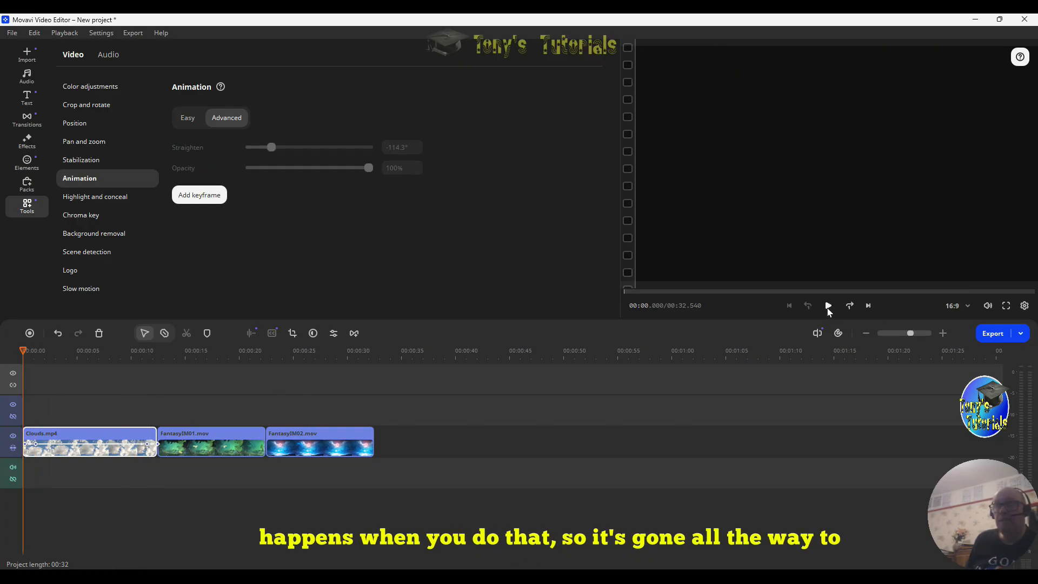
left_click(831, 309)
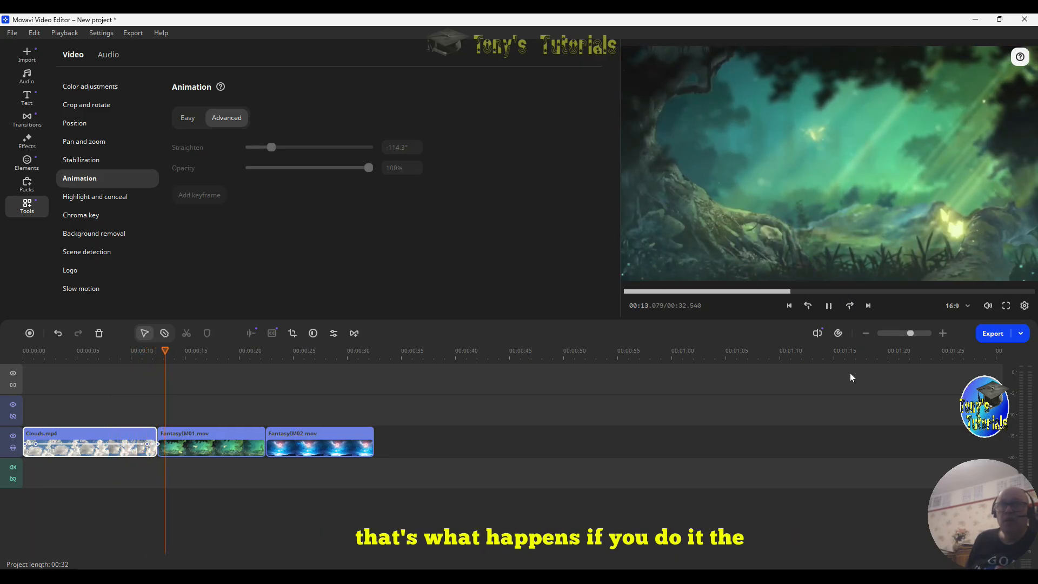
left_click(828, 305)
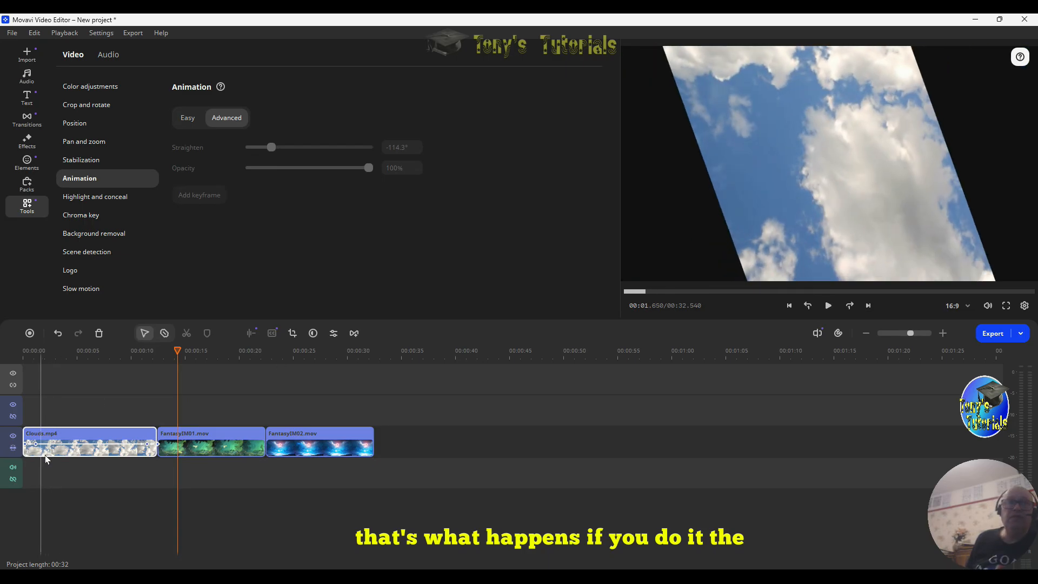
Remove all keyframes from the Clouds clip and bring up the Easy animation presets
right_click(76, 442)
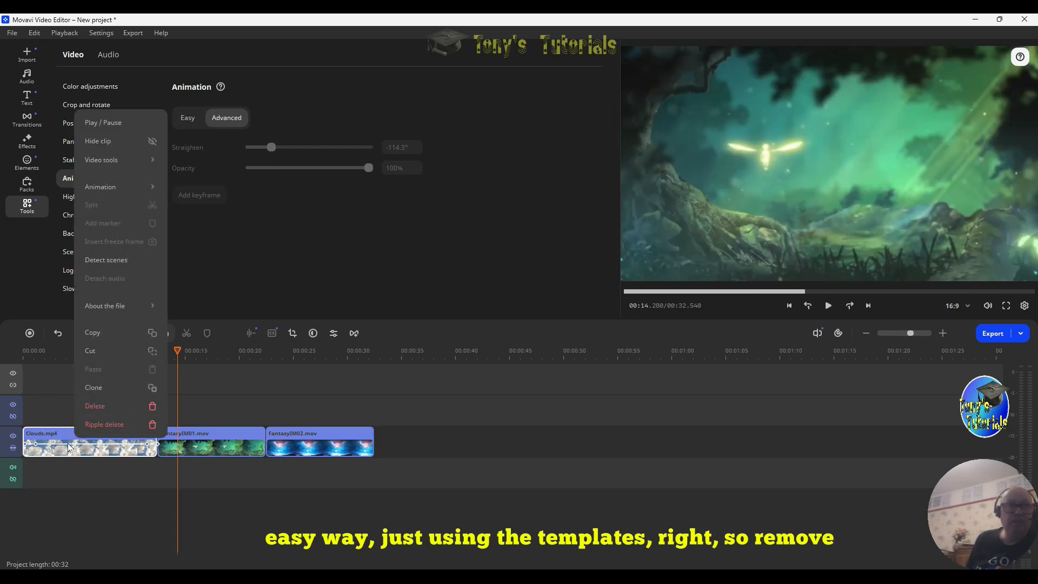
left_click(36, 445)
right_click(35, 445)
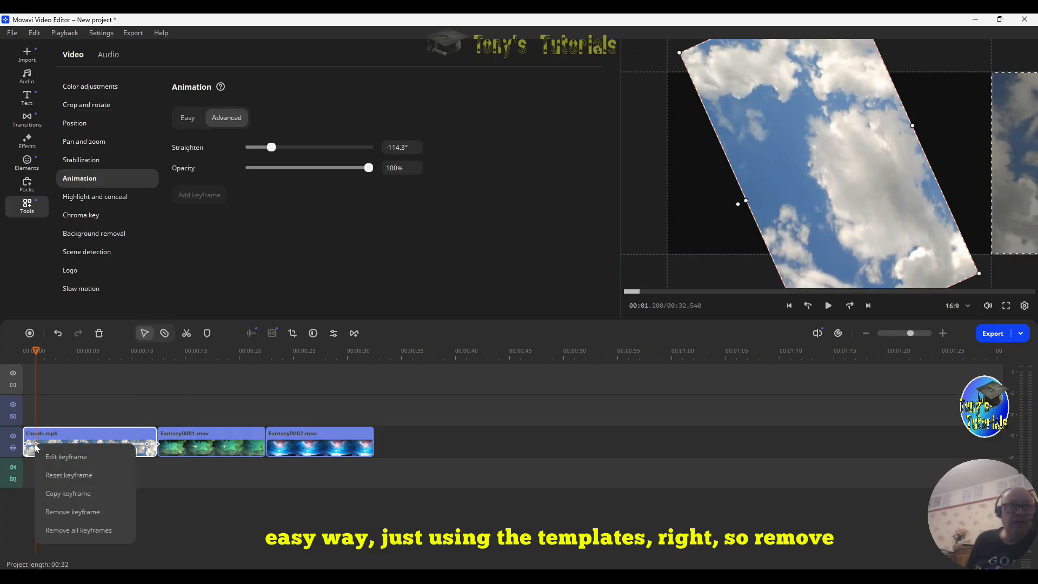
left_click(86, 531)
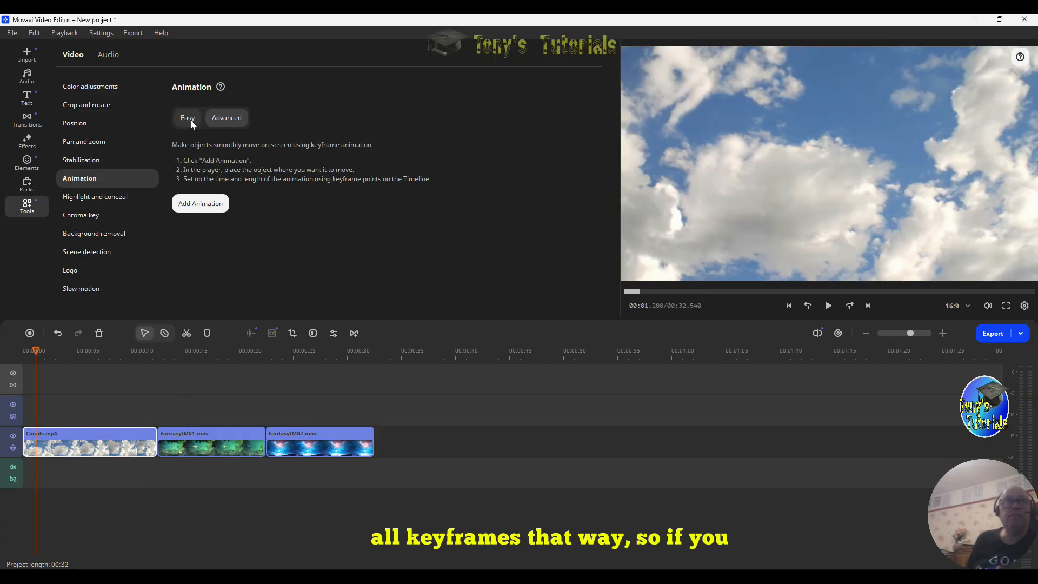
left_click(189, 119)
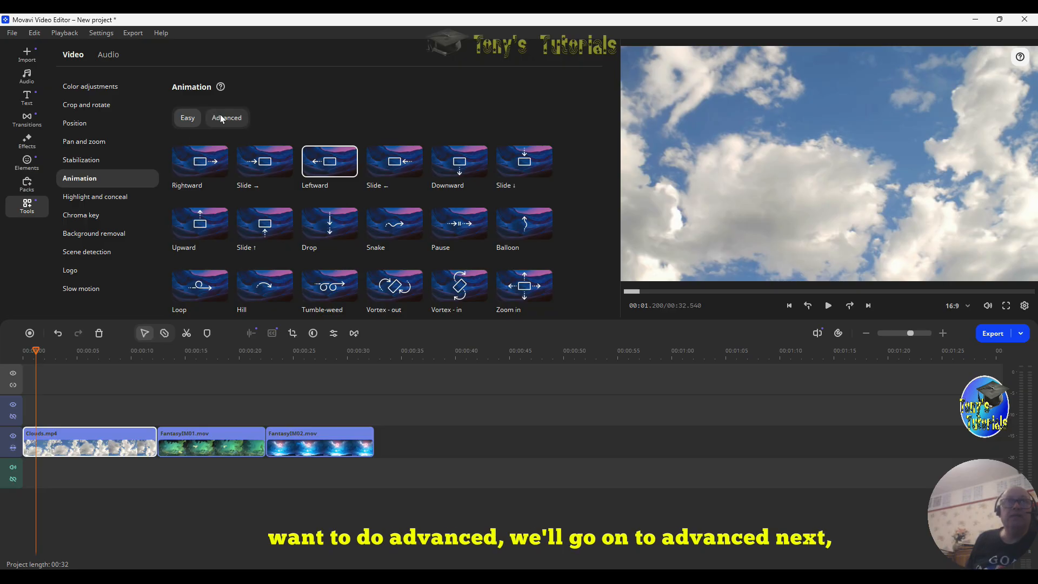
Delete the Clouds clip and move FantasyIM01 and FantasyIM02 earlier so they sit end to end from about 1.2 s
right_click(75, 436)
left_click(109, 401)
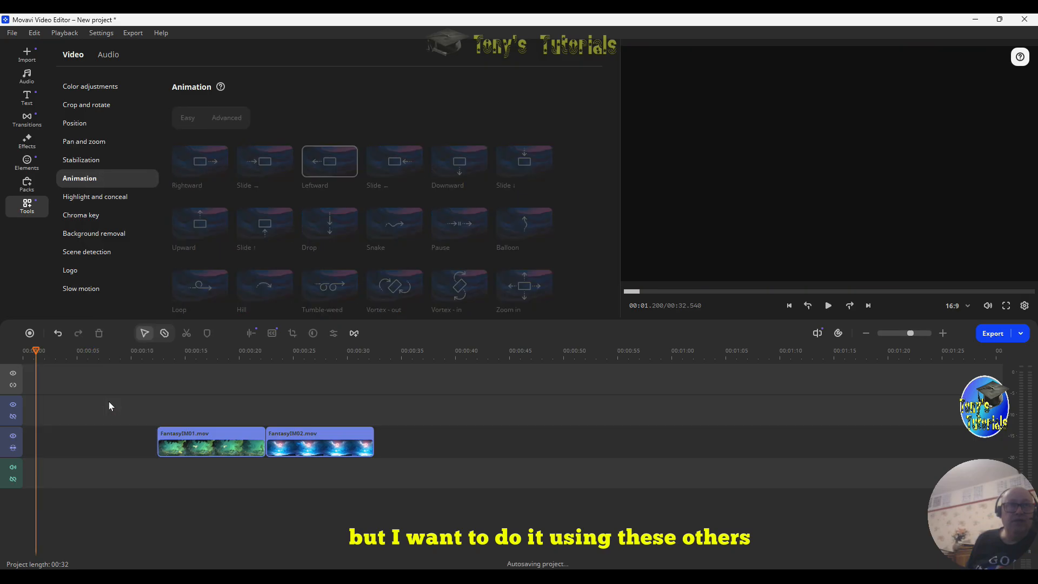
left_click_drag(211, 433, 69, 436)
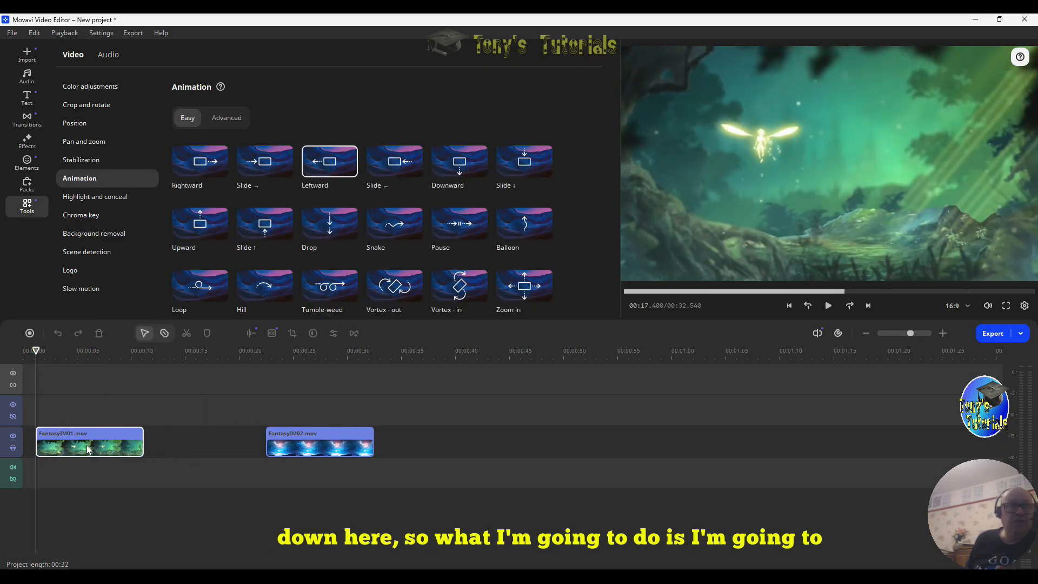
left_click_drag(332, 440, 222, 447)
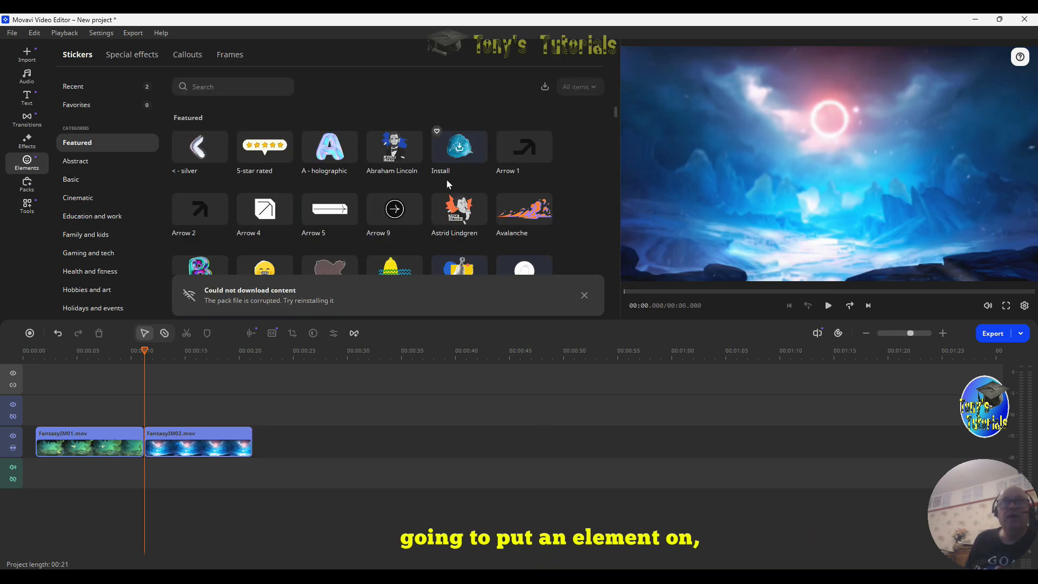
Place the Beaming face sticker on the track above FantasyIM01 at about 4.1 s
scroll(364, 216, "down", 1)
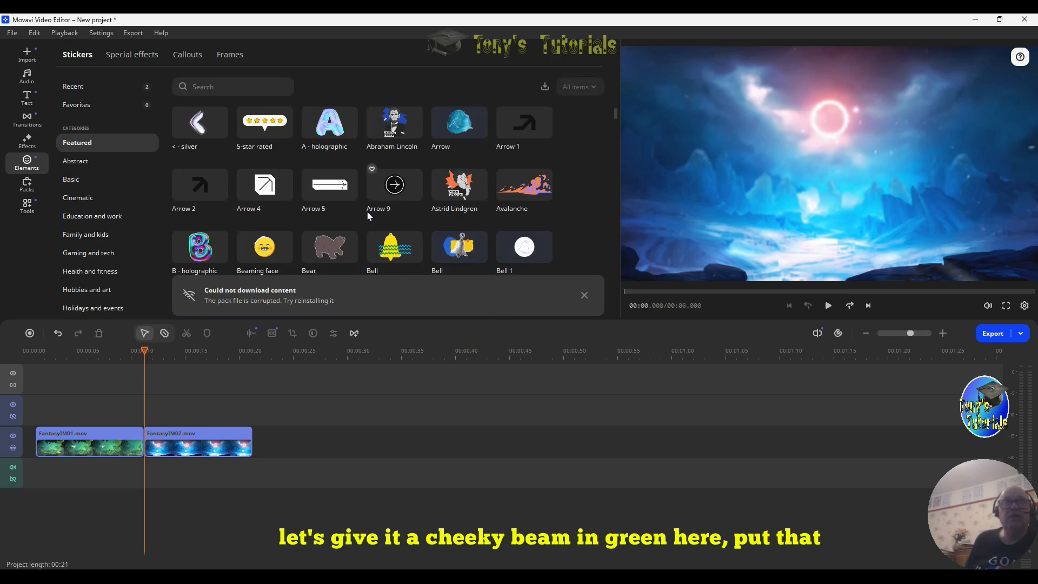
left_click(266, 249)
left_click_drag(269, 252, 213, 298)
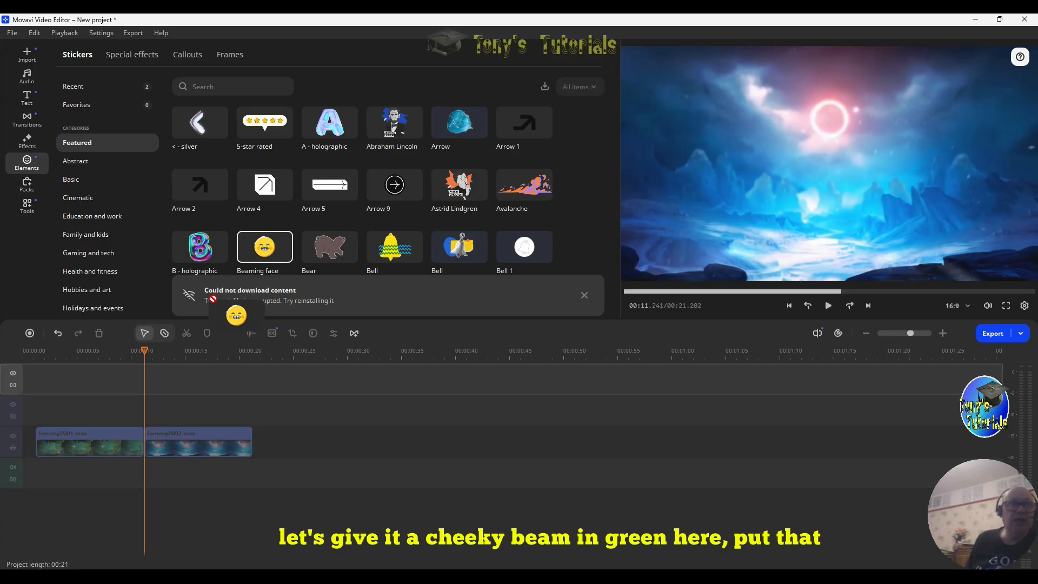
mouse_move(63, 394)
left_mouse_down()
mouse_move(65, 371)
mouse_move(67, 381)
left_mouse_up()
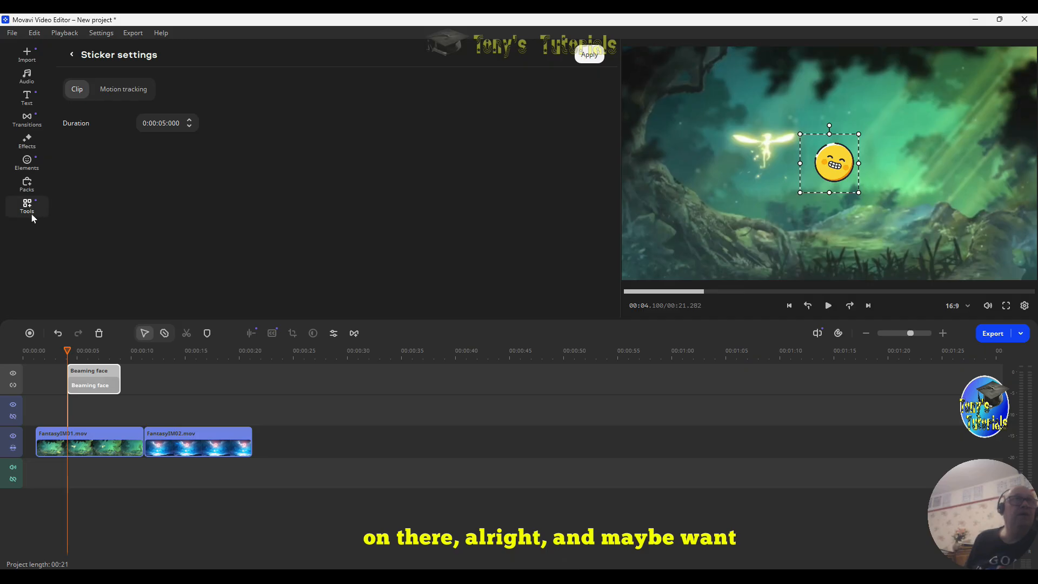
Add the Haze 1 title from the Abstract category above FantasyIM02, starting at about 14.3 s
left_click(25, 98)
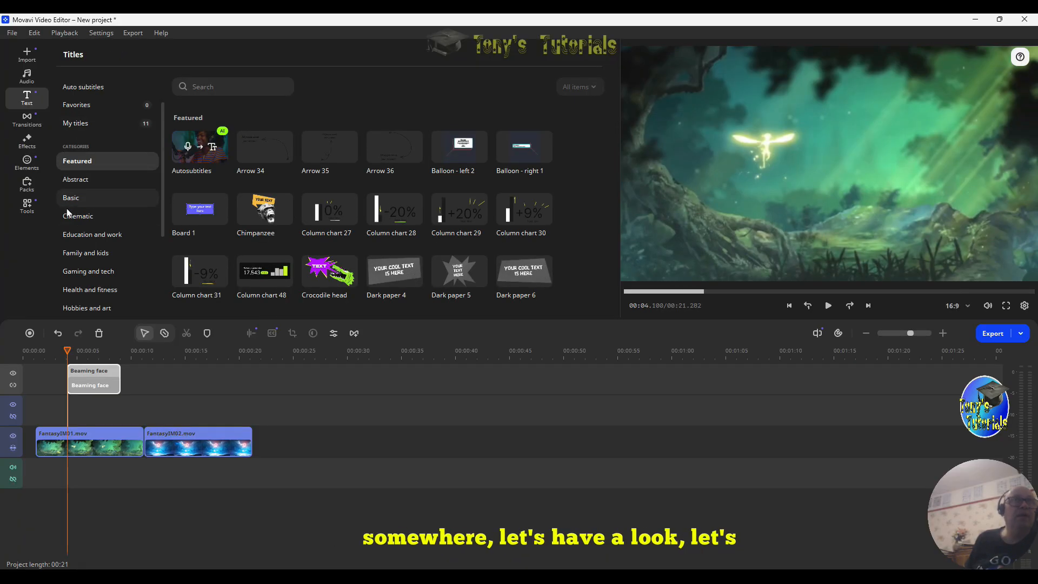
left_click(78, 185)
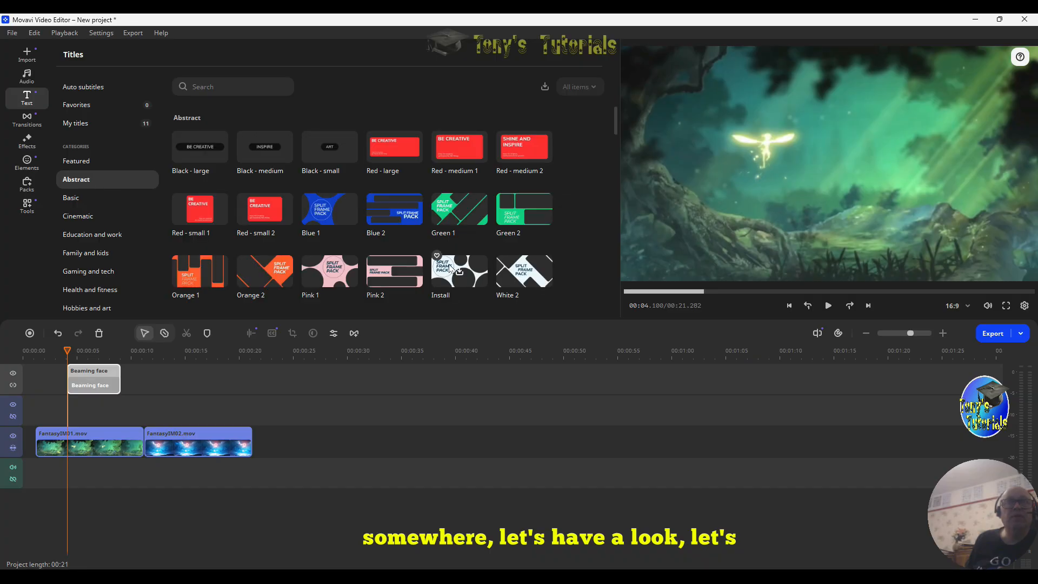
scroll(346, 277, "down", 2)
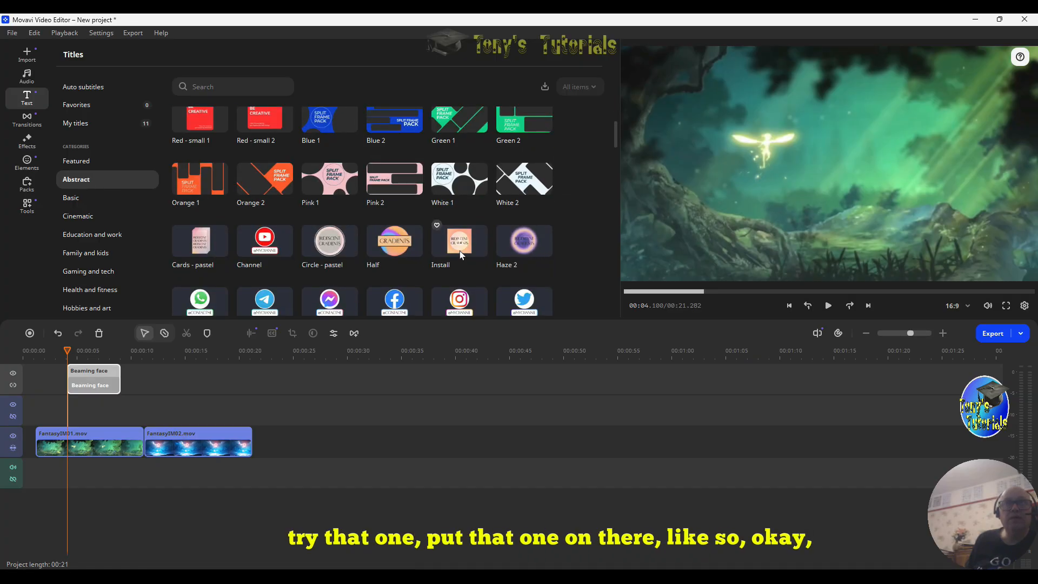
left_click_drag(462, 252, 176, 386)
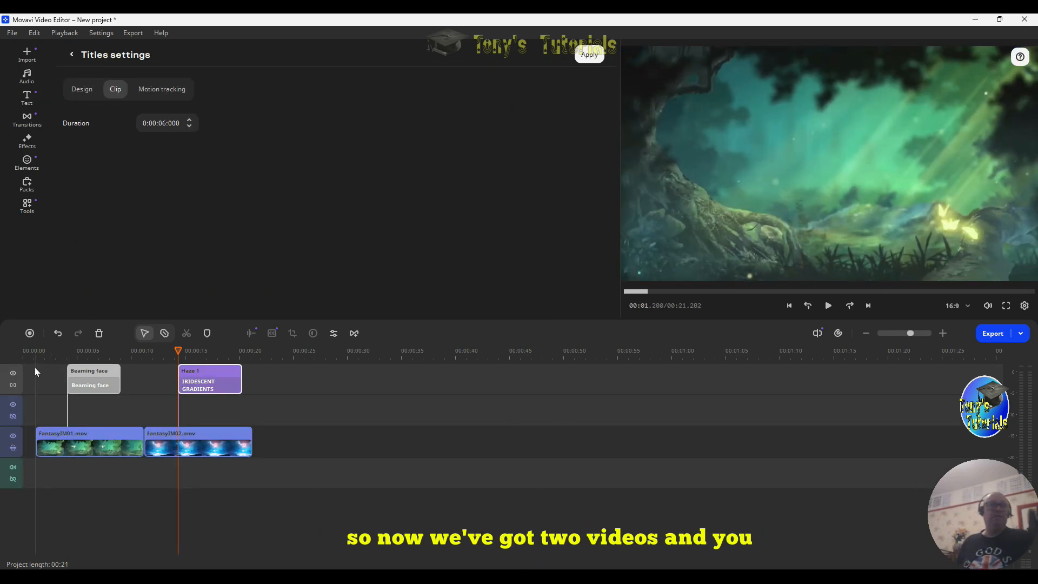
Play the timeline from the start of FantasyIM01 to preview the sticker and title
left_click(35, 354)
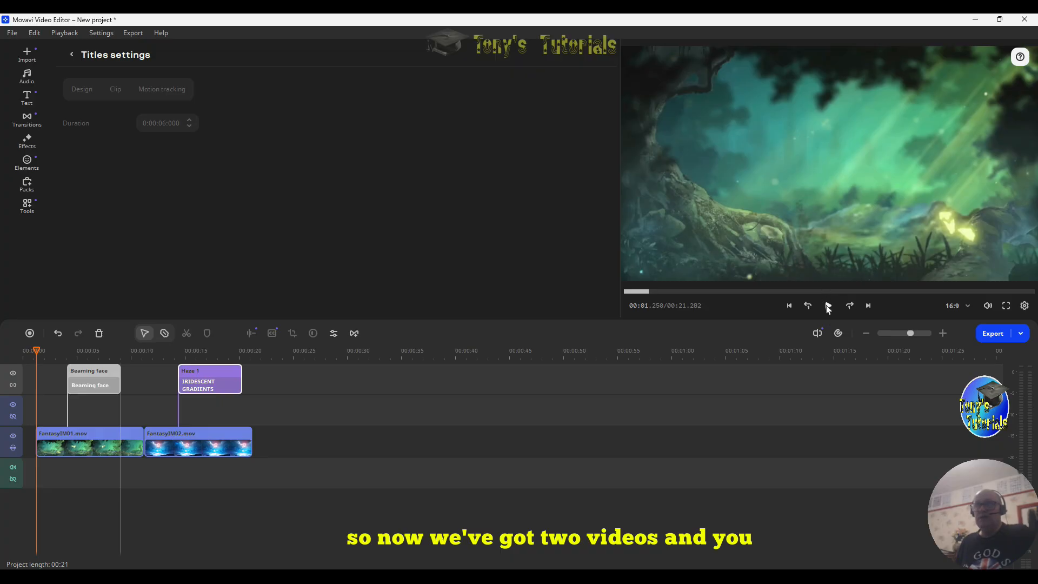
left_click(828, 307)
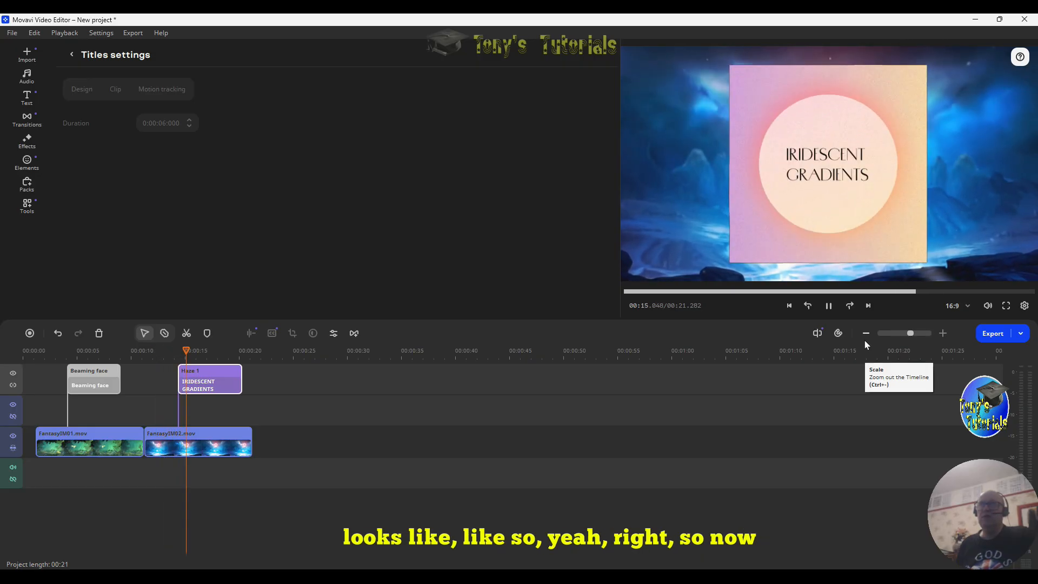
left_click(830, 306)
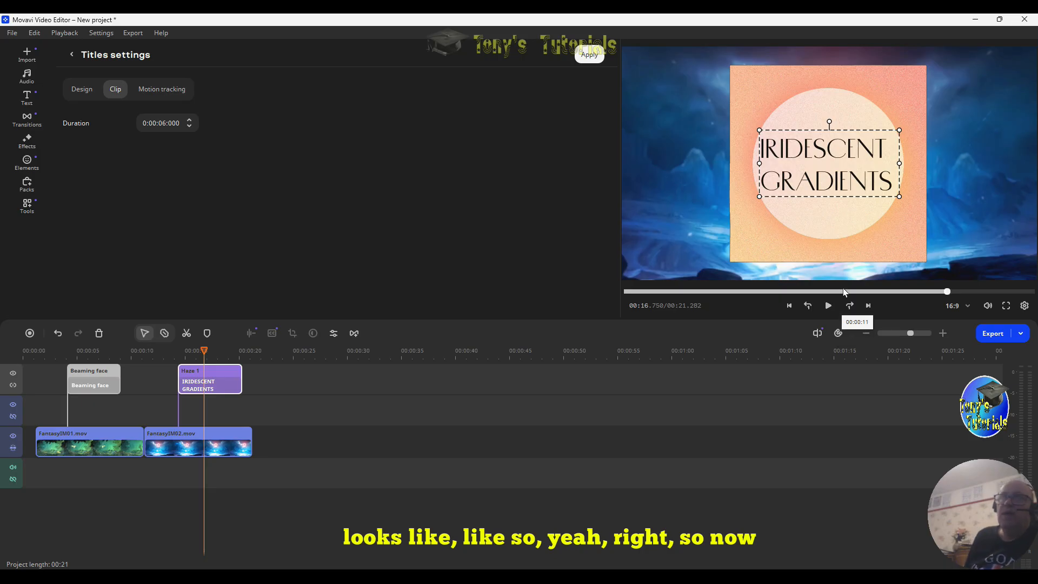
Apply the Easy animation preset Slide ↑ to the start of the Beaming face sticker and play it
left_click(225, 379)
left_click(89, 390)
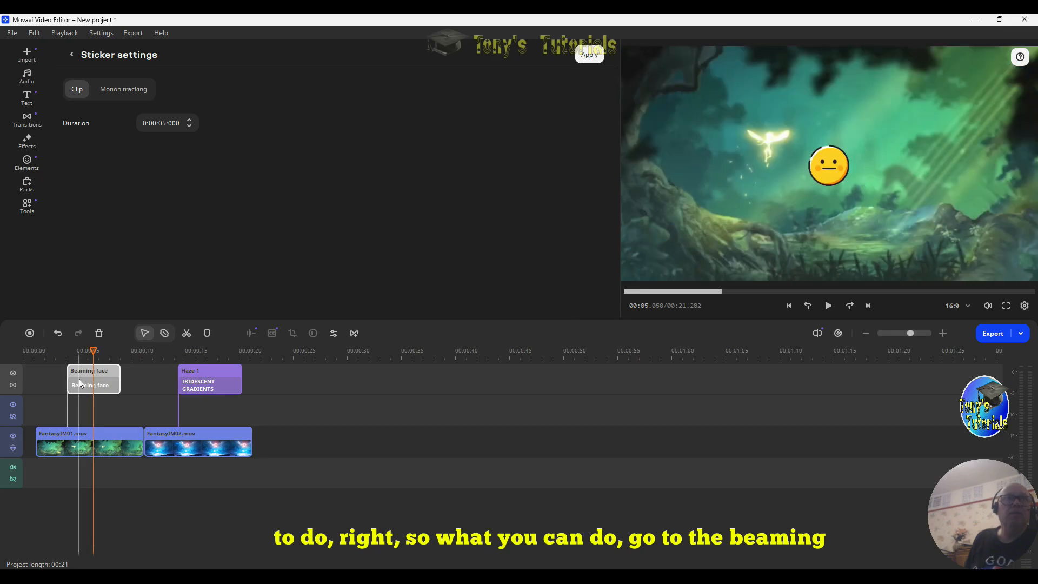
left_click(79, 378)
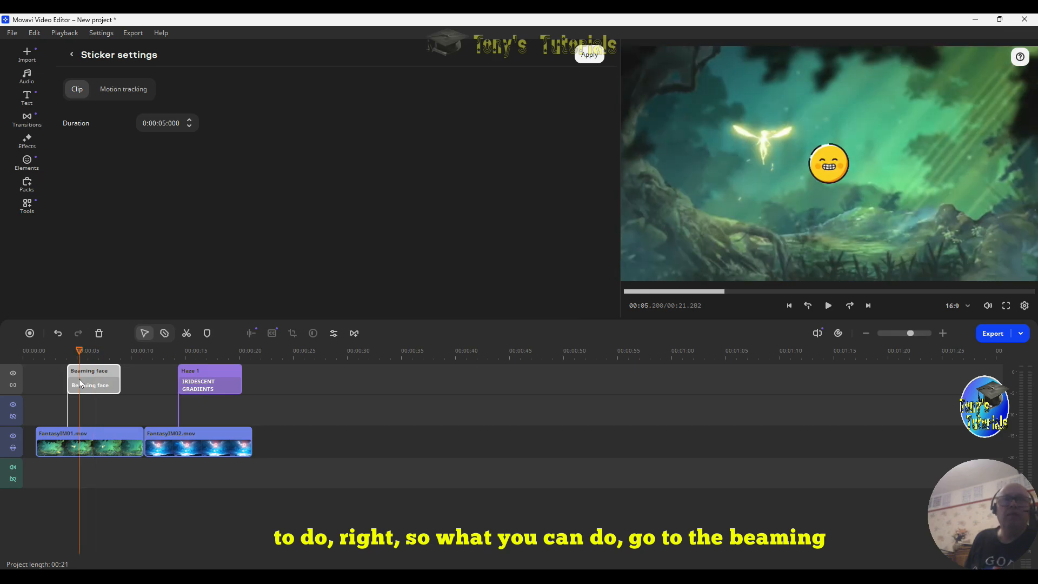
left_click(28, 212)
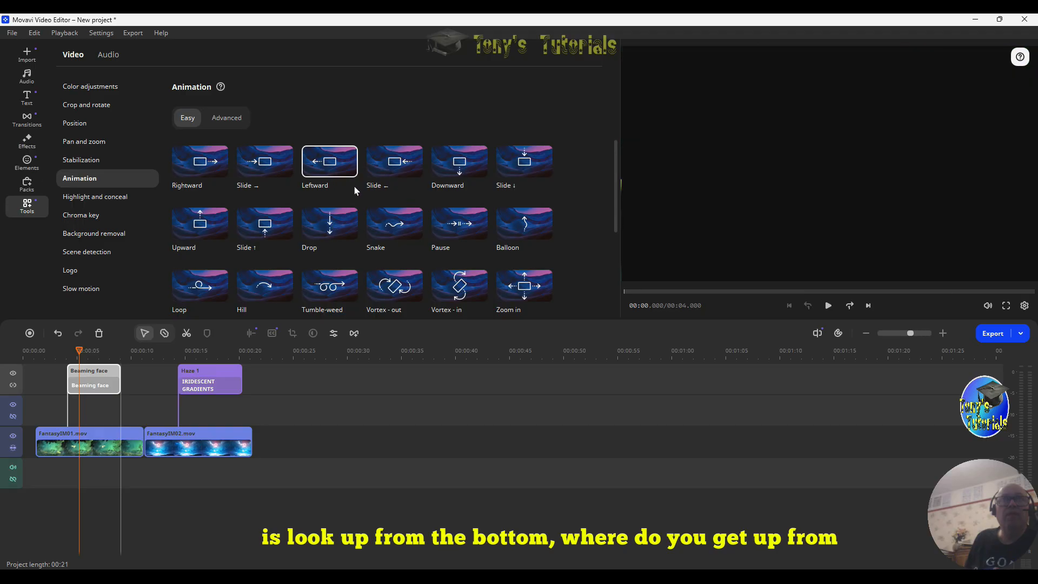
left_click_drag(273, 226, 67, 379)
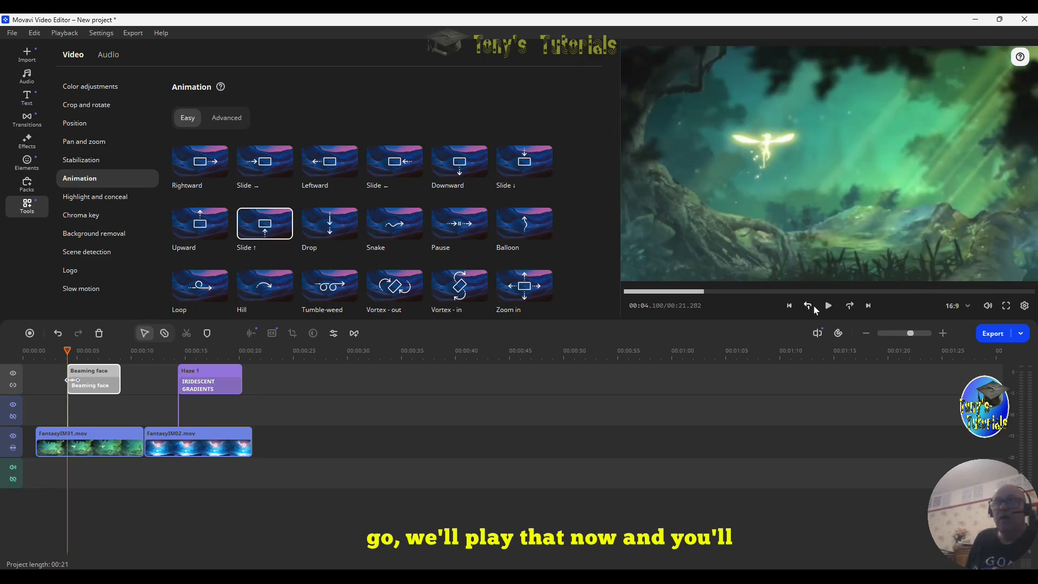
left_click(832, 304)
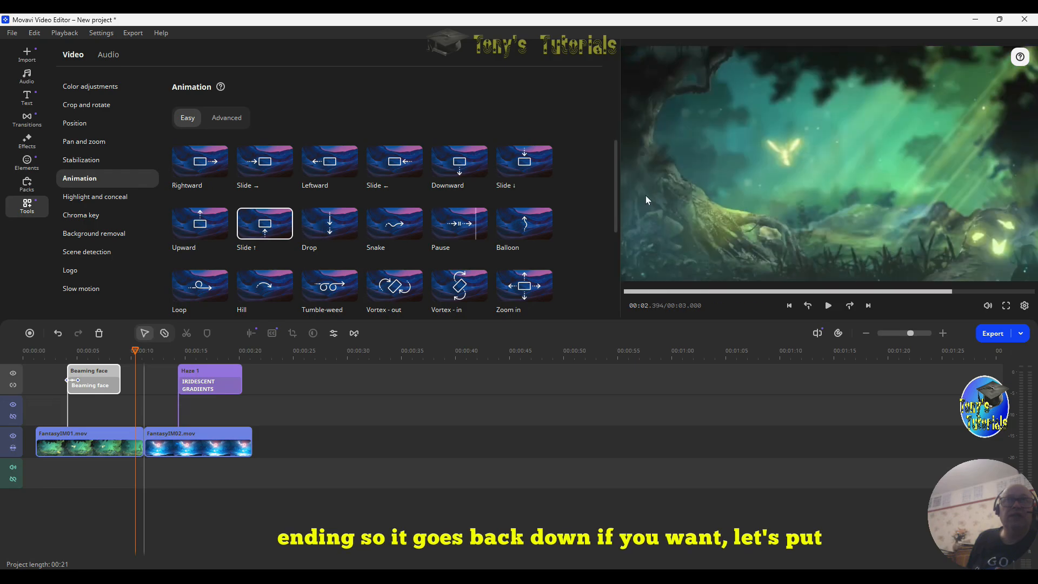
Apply the Easy animation preset Downward to the end of the Beaming face sticker and preview it from its start
left_click(465, 172)
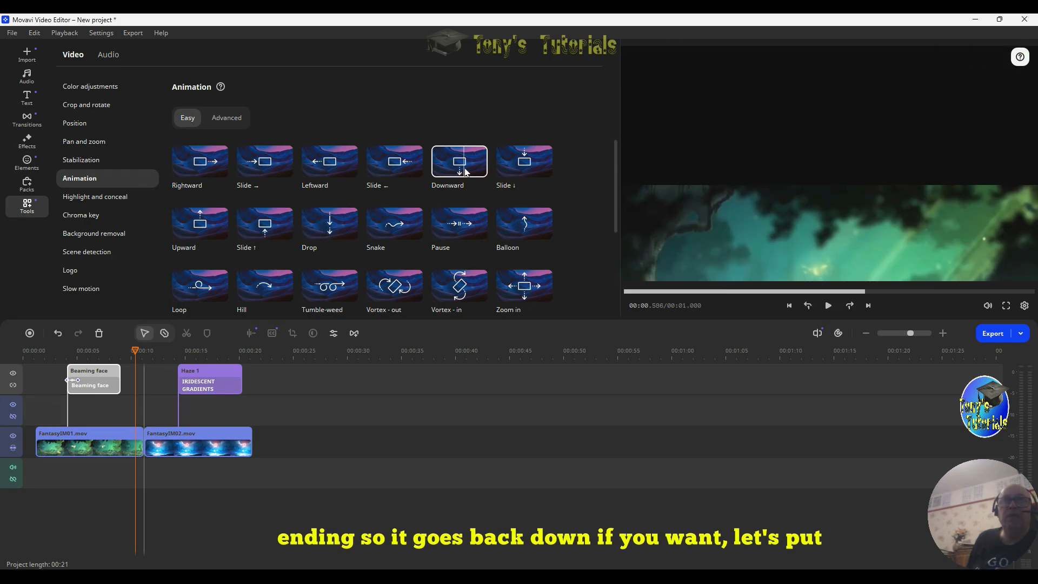
left_click_drag(464, 172, 115, 388)
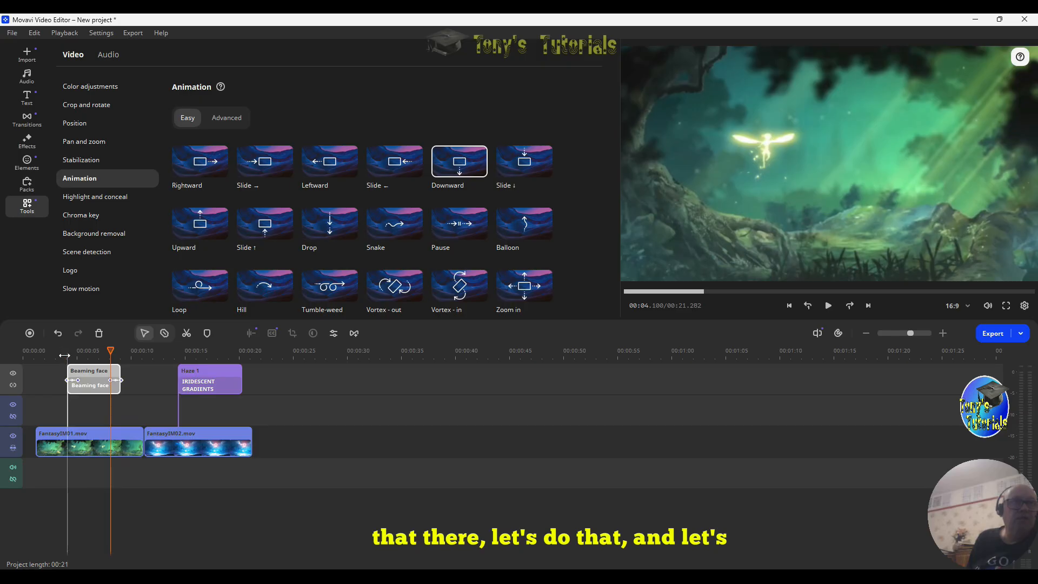
left_click(64, 355)
left_click(835, 309)
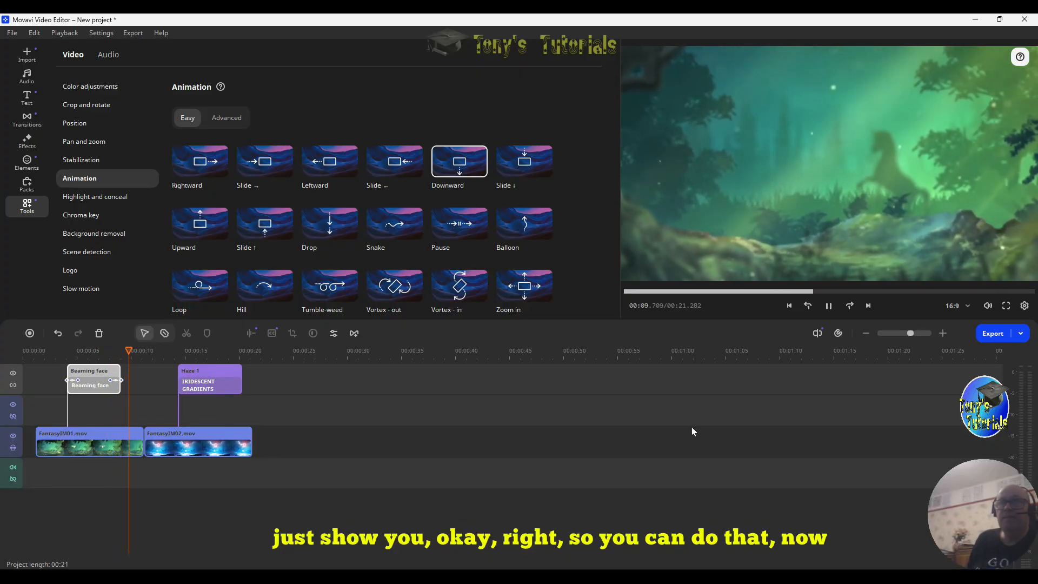
left_click(828, 306)
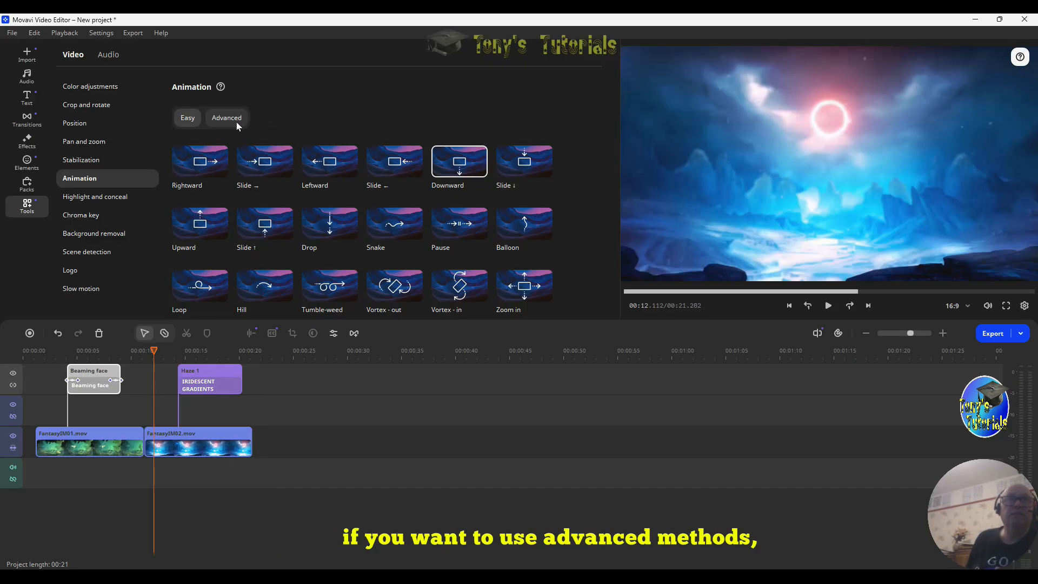
Add an Advanced keyframe animation to the Haze 1 title clip
left_click(236, 120)
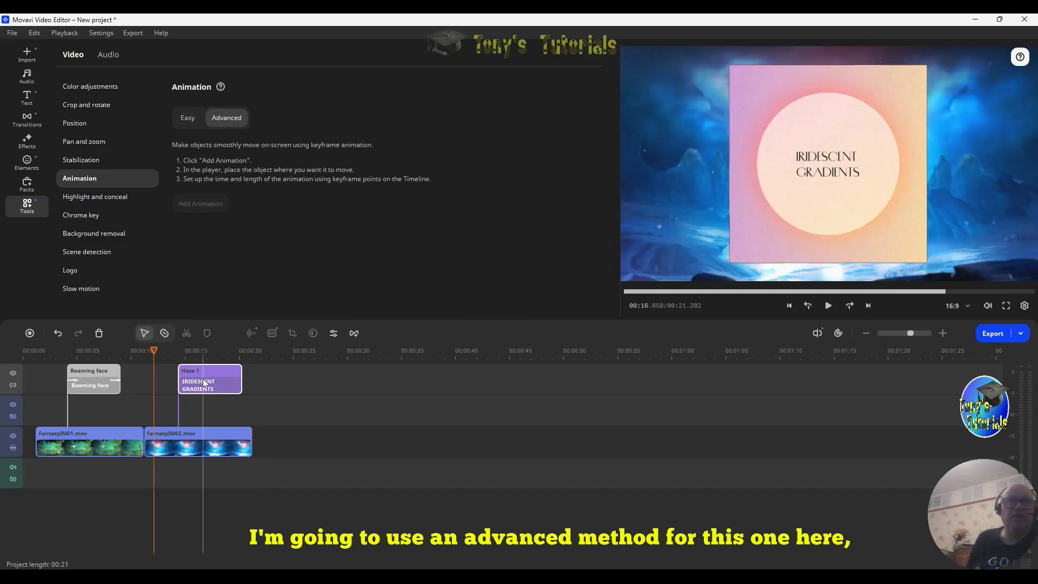
left_click(203, 379)
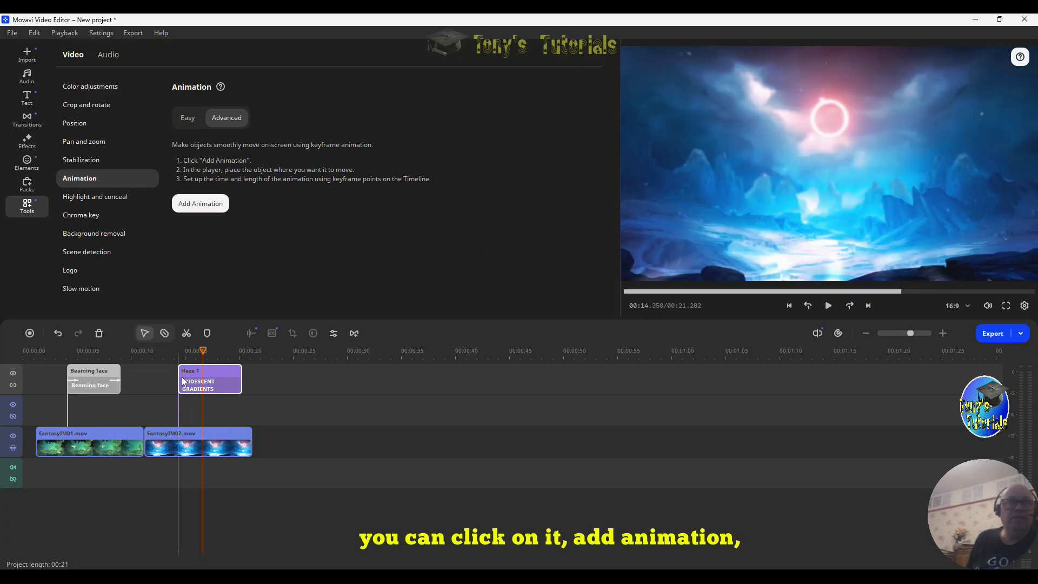
left_click(200, 207)
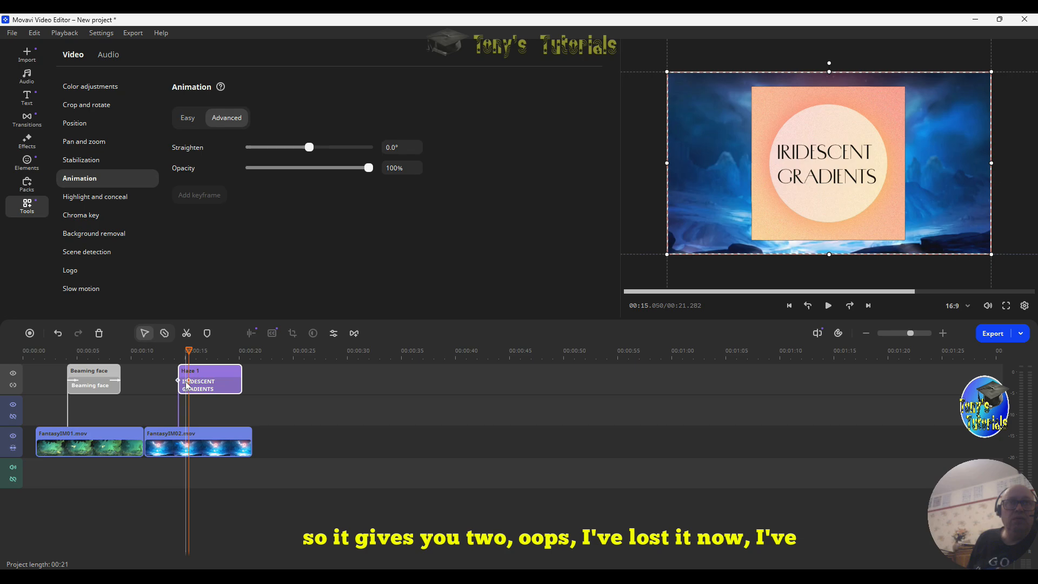
Move the Haze 1 clip to start at about 14.1 s and space its keyframes at about 14.4 s and 16.7 s
left_click_drag(188, 383, 208, 390)
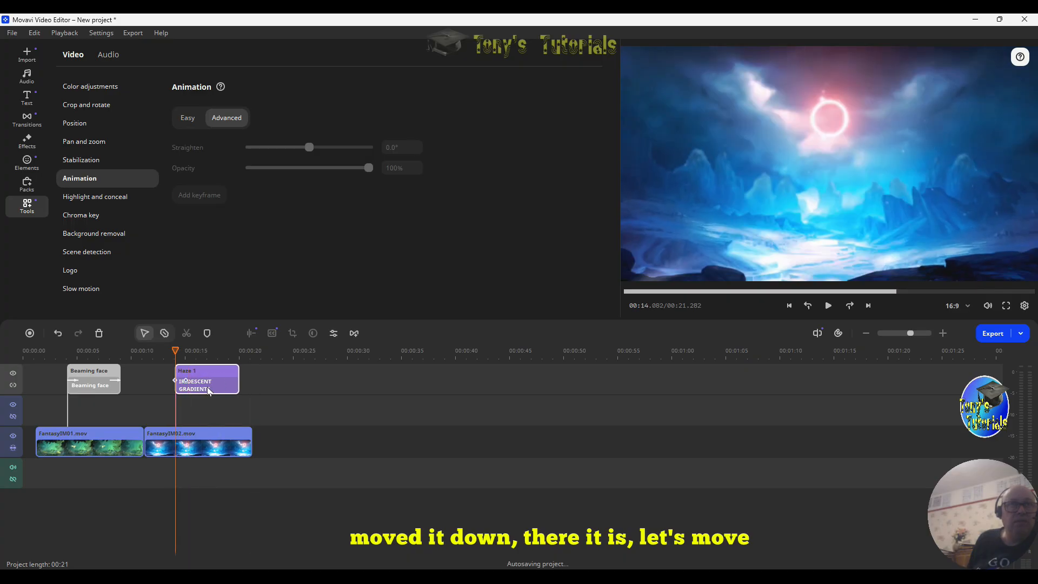
left_click(204, 381)
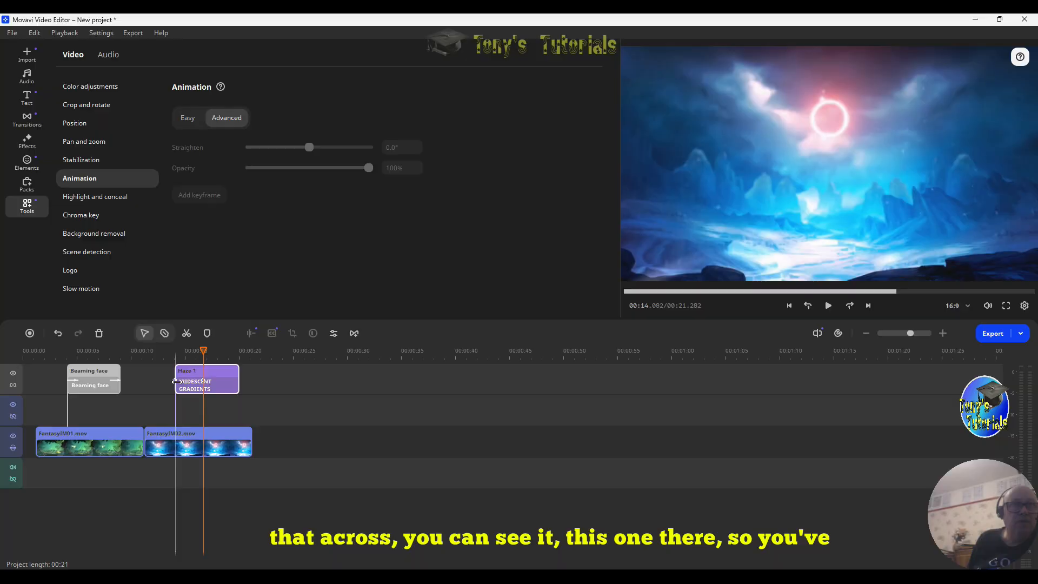
left_click(178, 385)
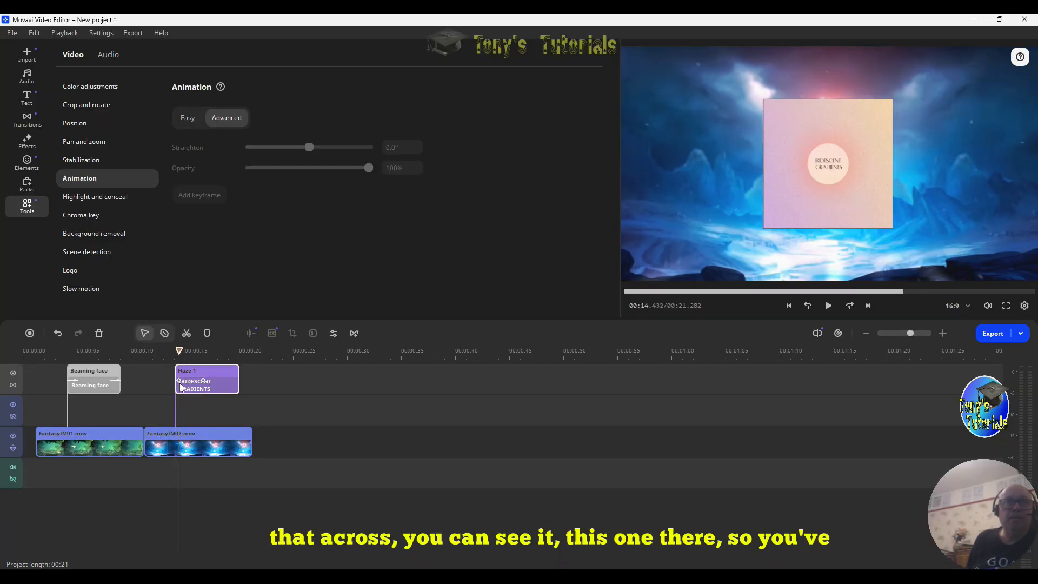
Shrink the title frame into the picture's lower-left corner at the first keyframe and play the animation
left_click(179, 382)
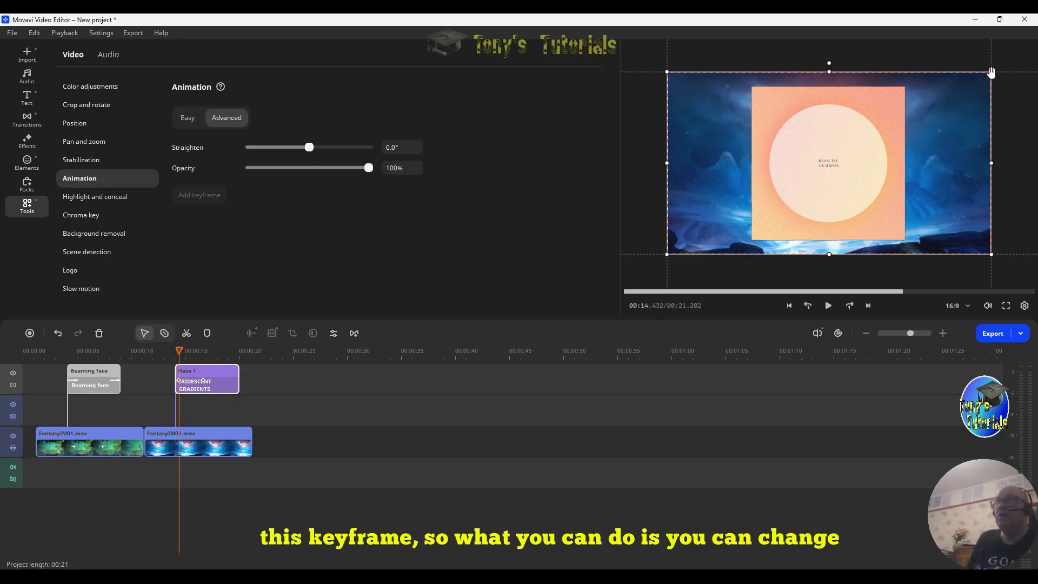
left_click_drag(990, 162, 746, 174)
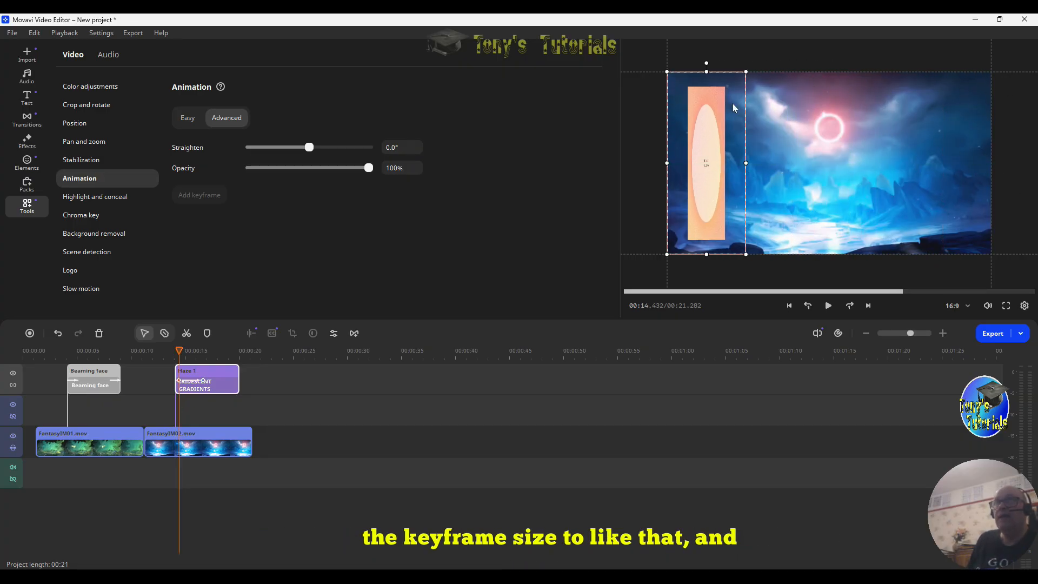
left_click_drag(705, 71, 704, 193)
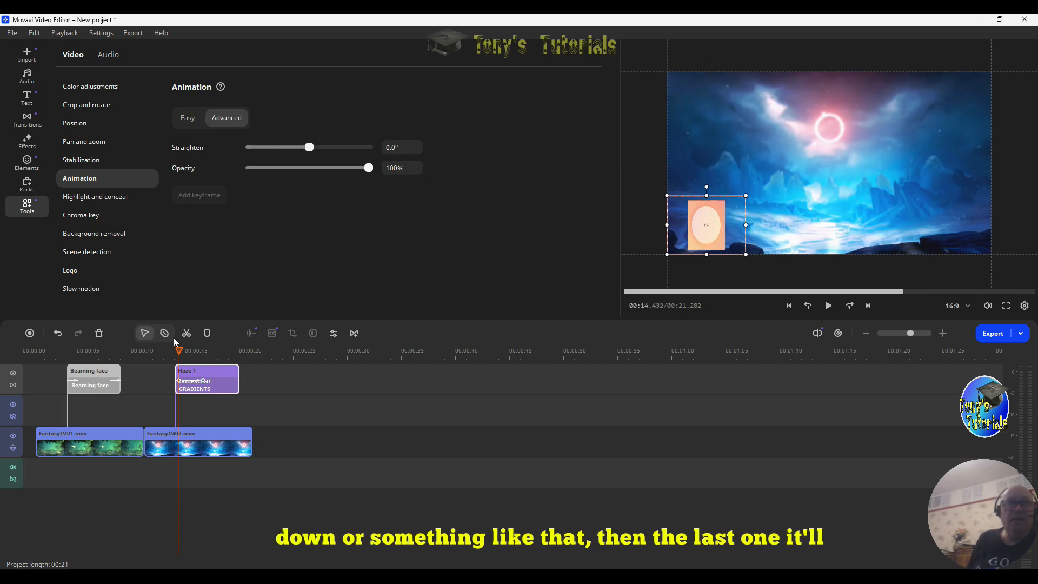
left_click_drag(177, 355, 172, 350)
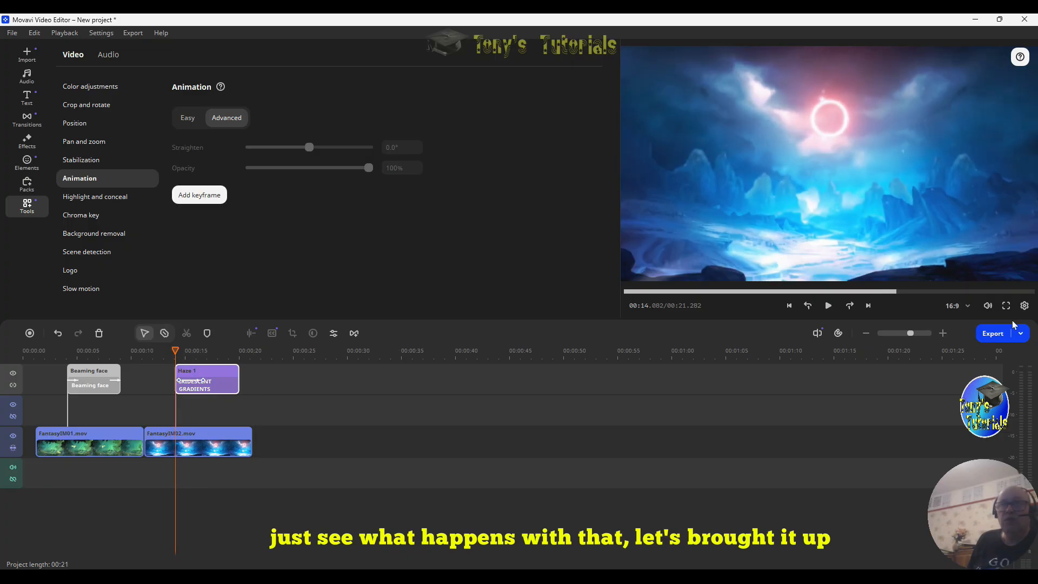
left_click(827, 306)
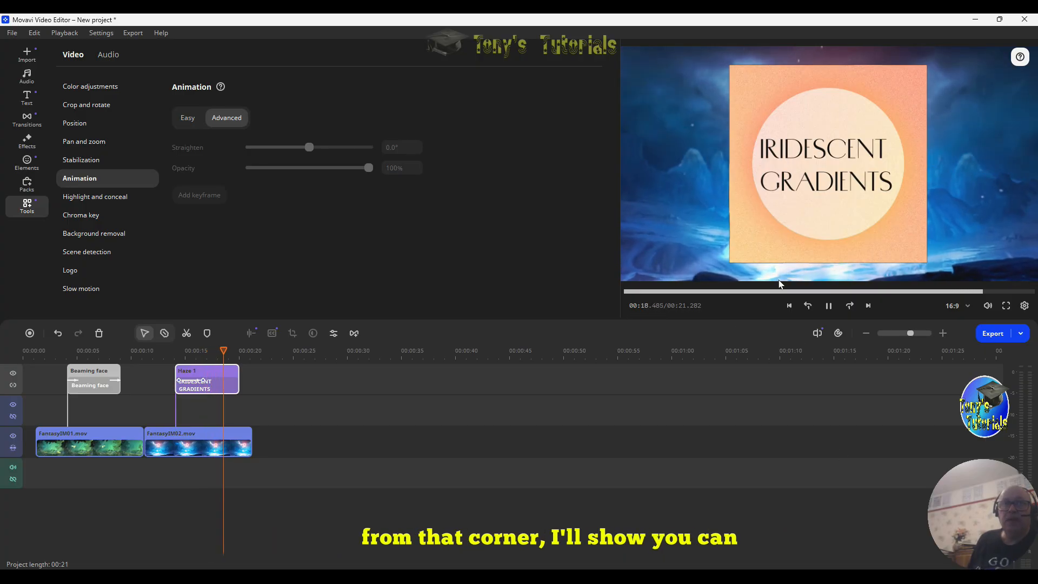
left_click(826, 309)
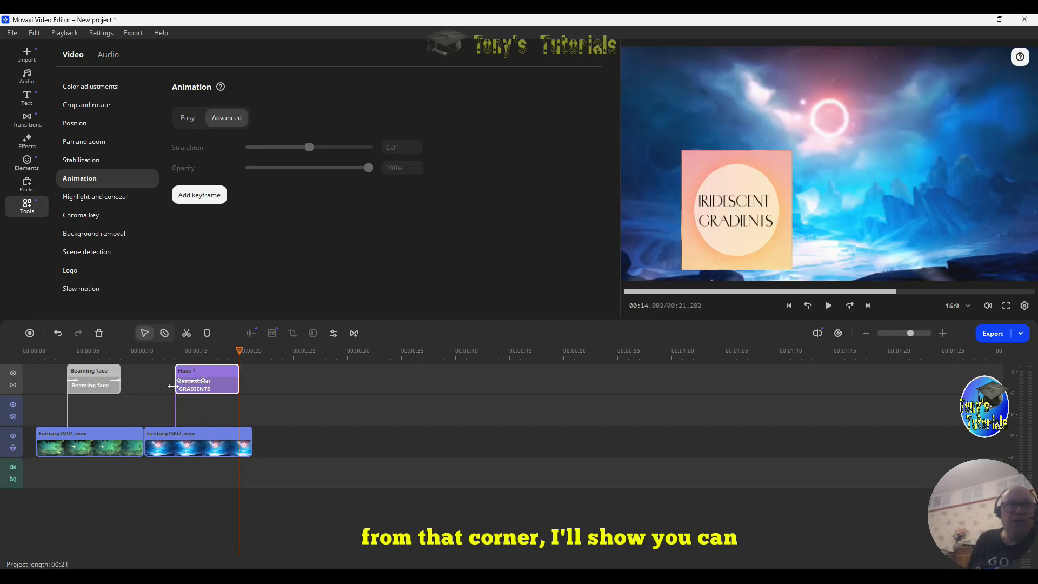
Replay the title animation and move the shrunken frame at the first keyframe to the middle of the picture
left_click(179, 381)
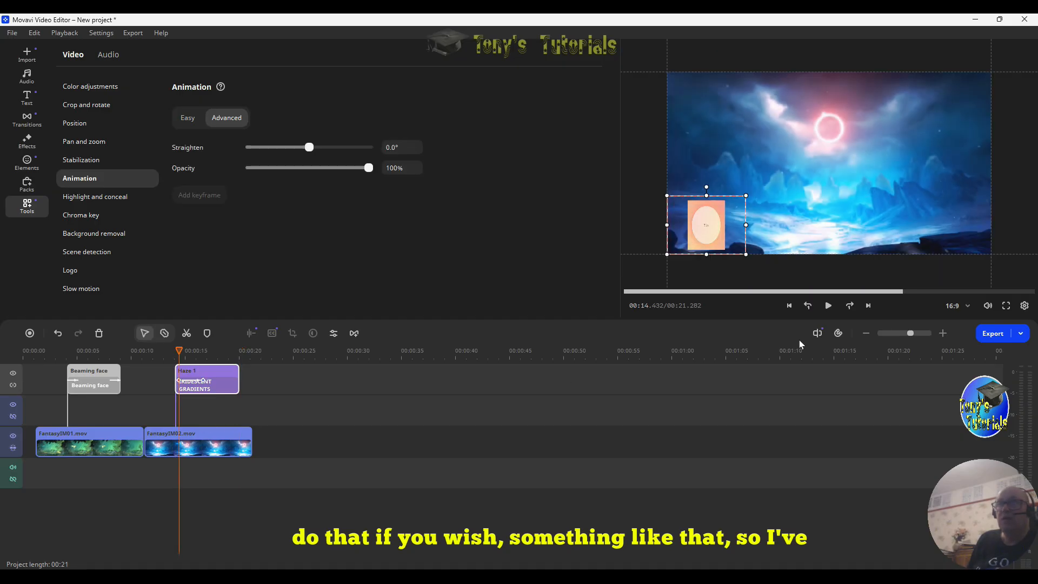
left_click(825, 306)
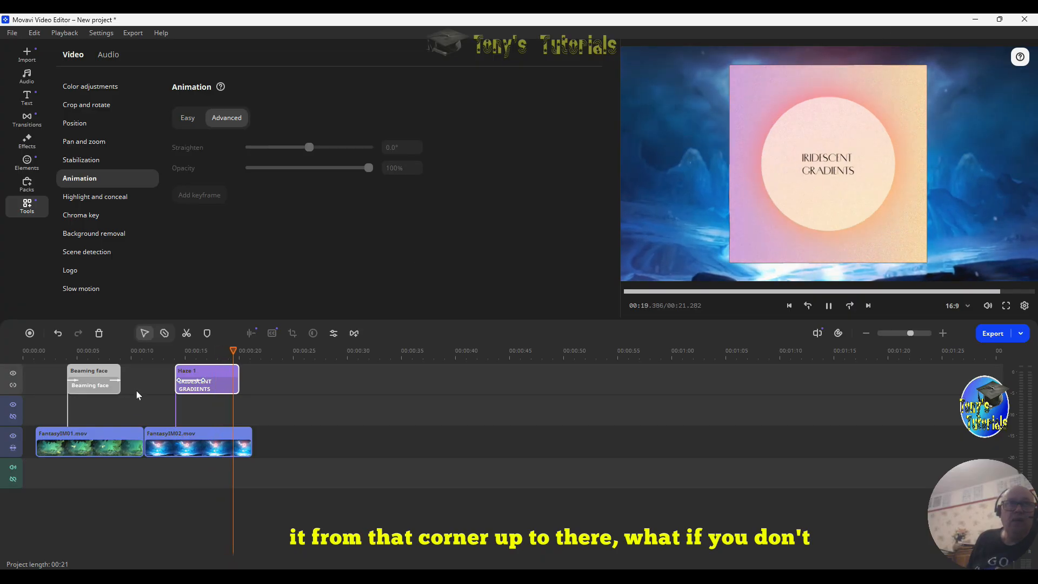
left_click(179, 381)
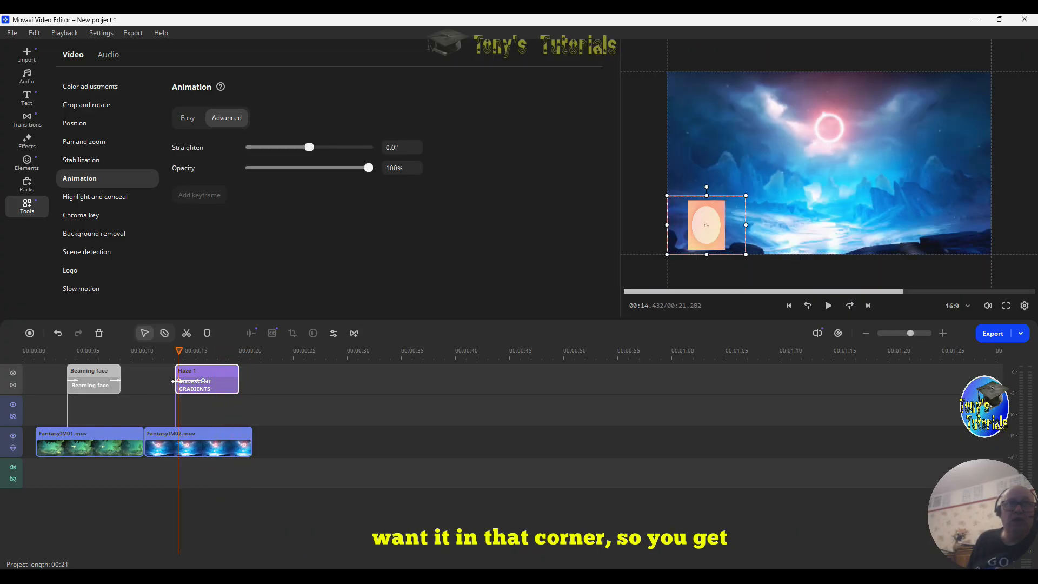
left_click_drag(708, 236, 837, 179)
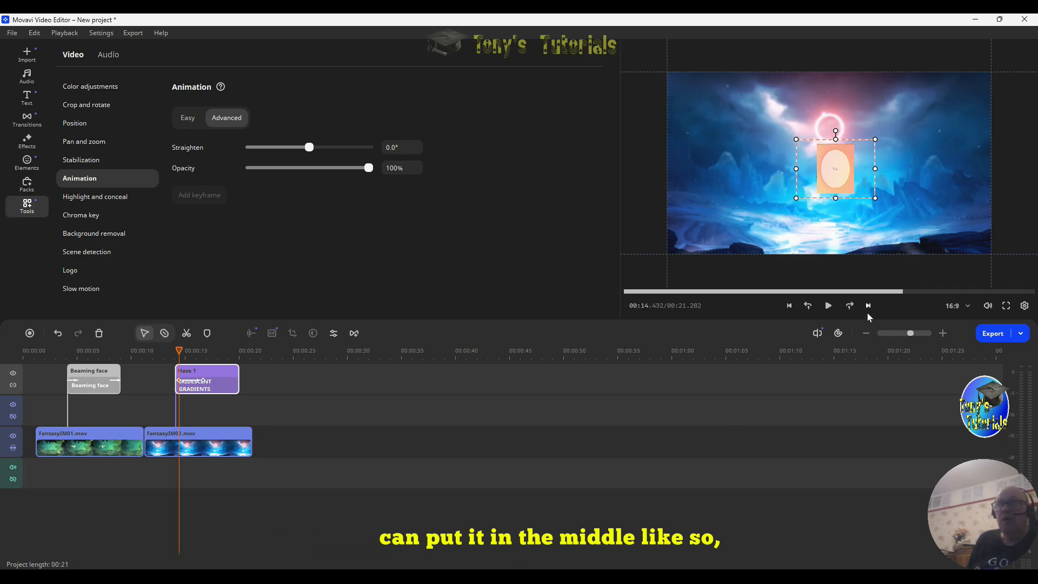
Play the title animation and stretch it by moving its last keyframe to near the end of the Haze 1 clip
left_click(828, 306)
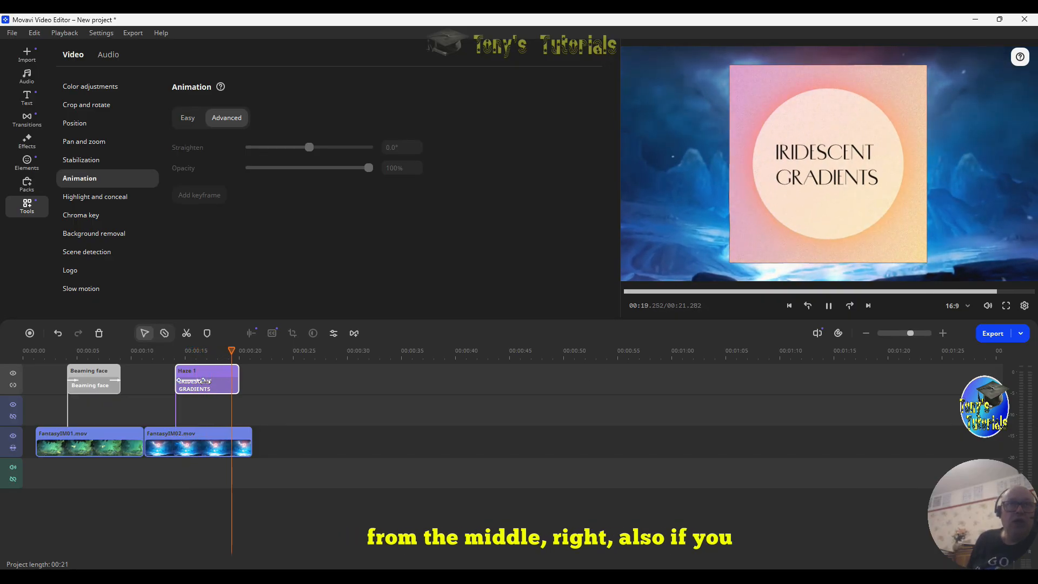
left_click(830, 310)
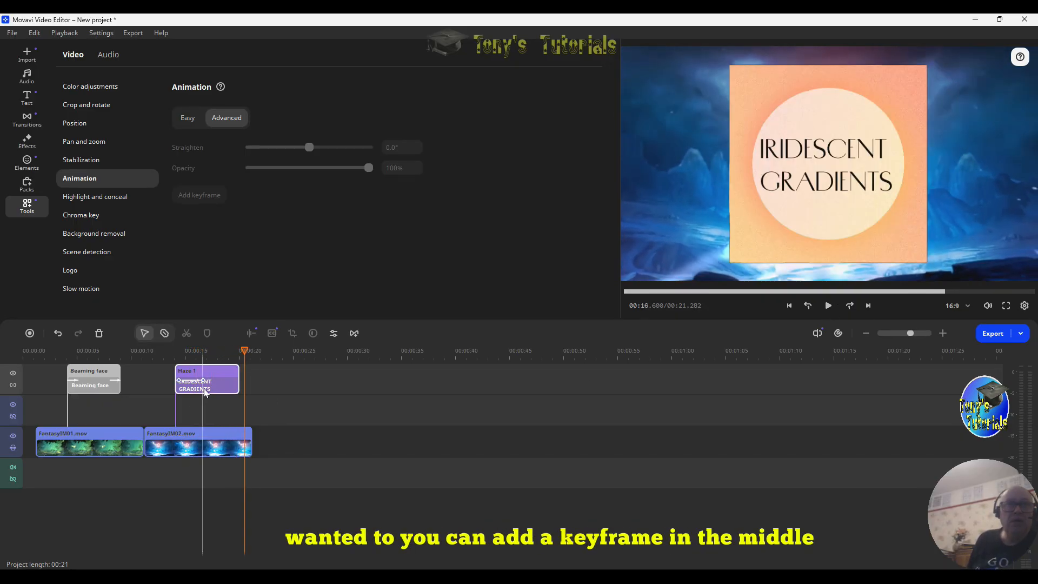
left_click_drag(203, 380, 234, 380)
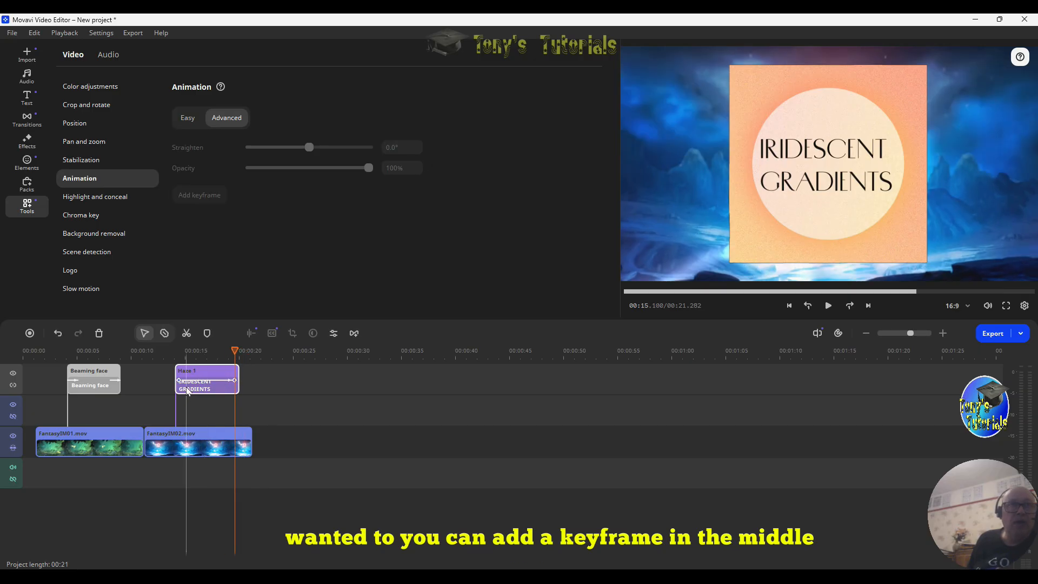
Add a middle keyframe with a full-turn rotation of the title, shift it to about 17 s, and play the animation
left_click(197, 380)
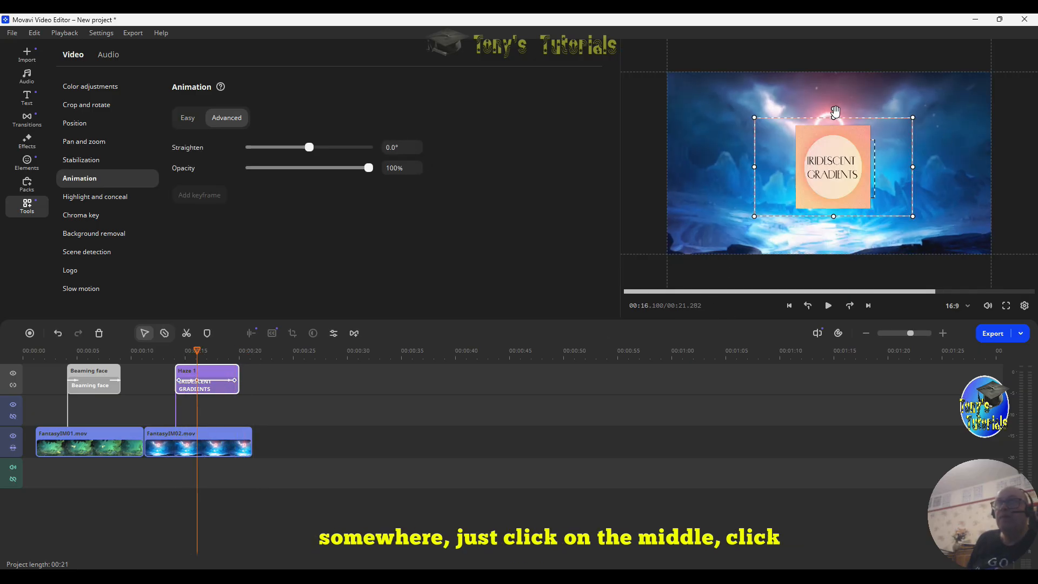
mouse_move(832, 111)
left_mouse_down()
mouse_move(786, 137)
mouse_move(797, 209)
mouse_move(888, 163)
mouse_move(853, 114)
mouse_move(833, 112)
left_mouse_up()
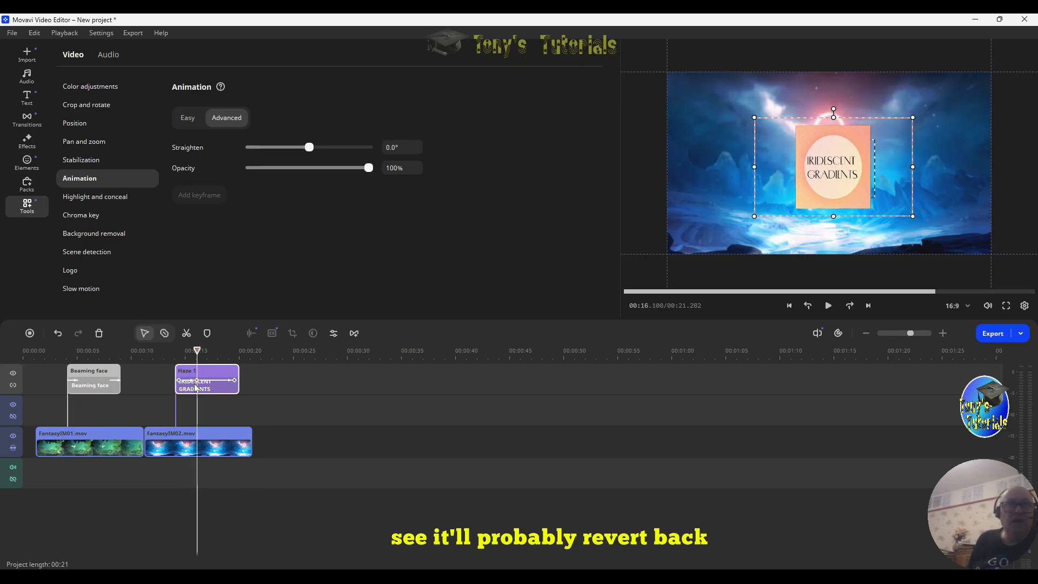
left_click_drag(194, 382, 204, 381)
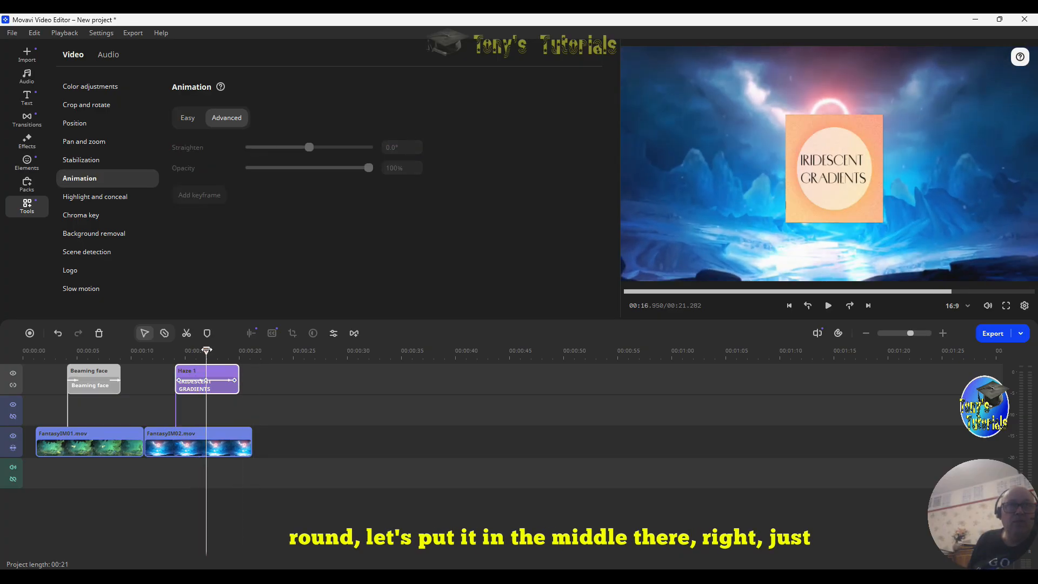
left_click(175, 351)
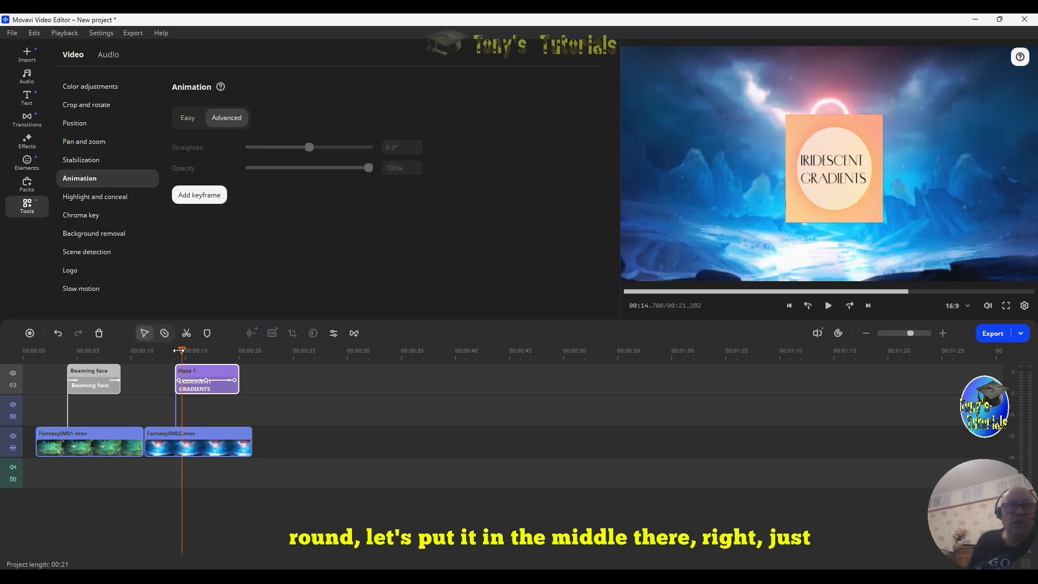
left_click(829, 306)
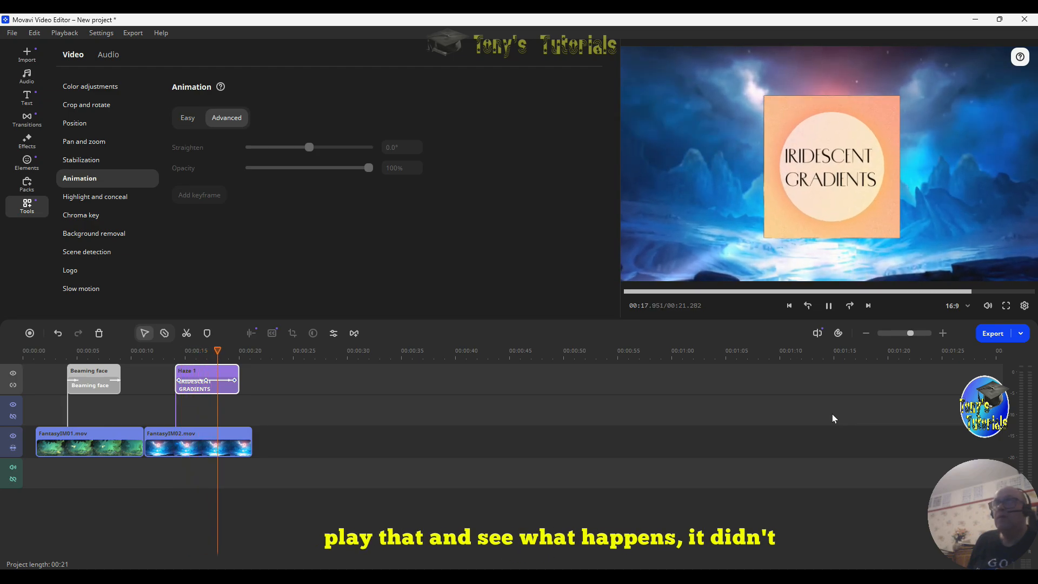
left_click(828, 306)
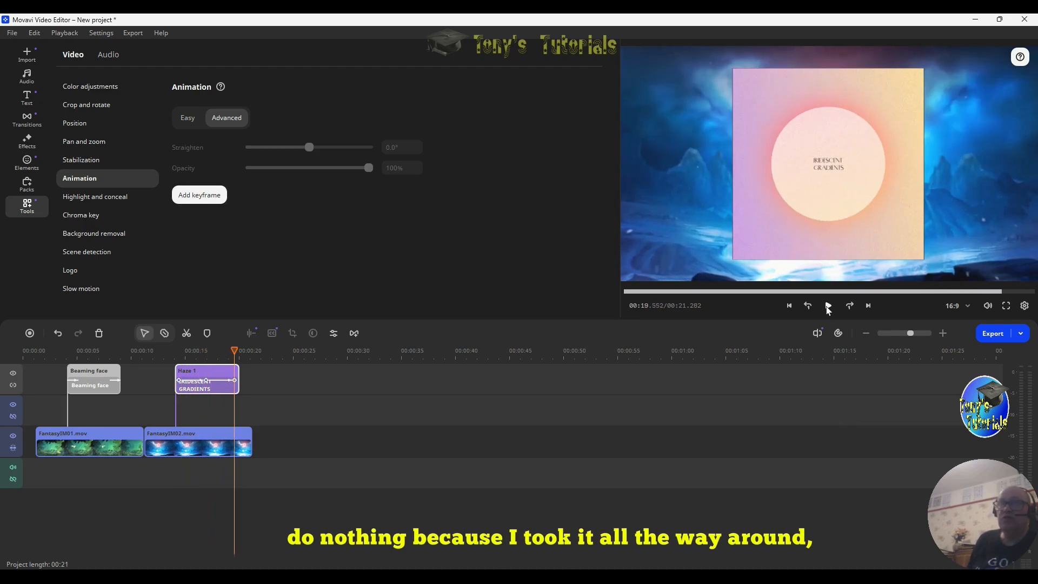
Rotate the title to 180° at a middle keyframe at about 15.9 s and to about -0.7° at a new keyframe at 17.8 s
left_click(195, 380)
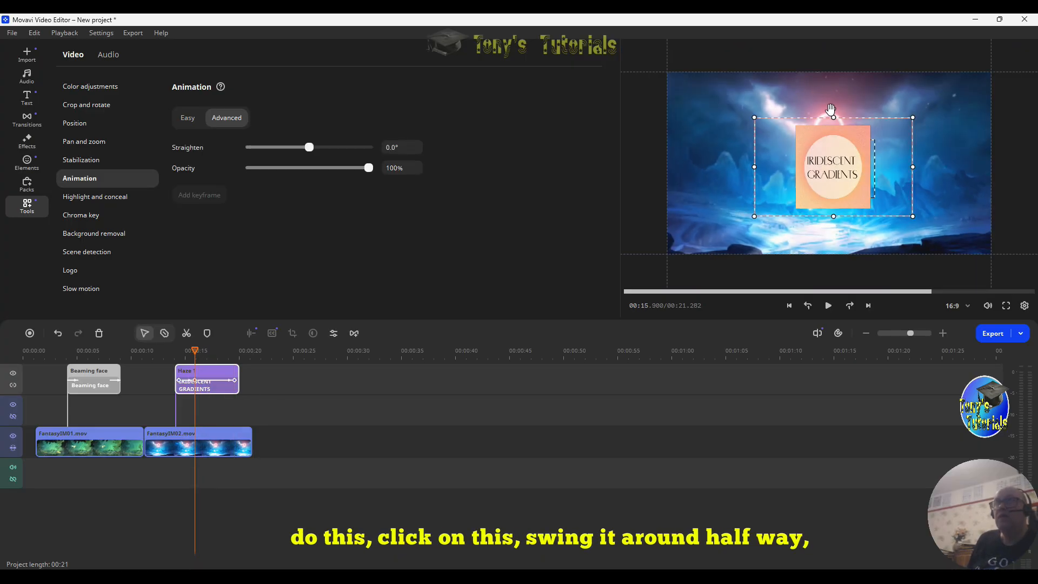
left_click_drag(835, 110, 833, 256)
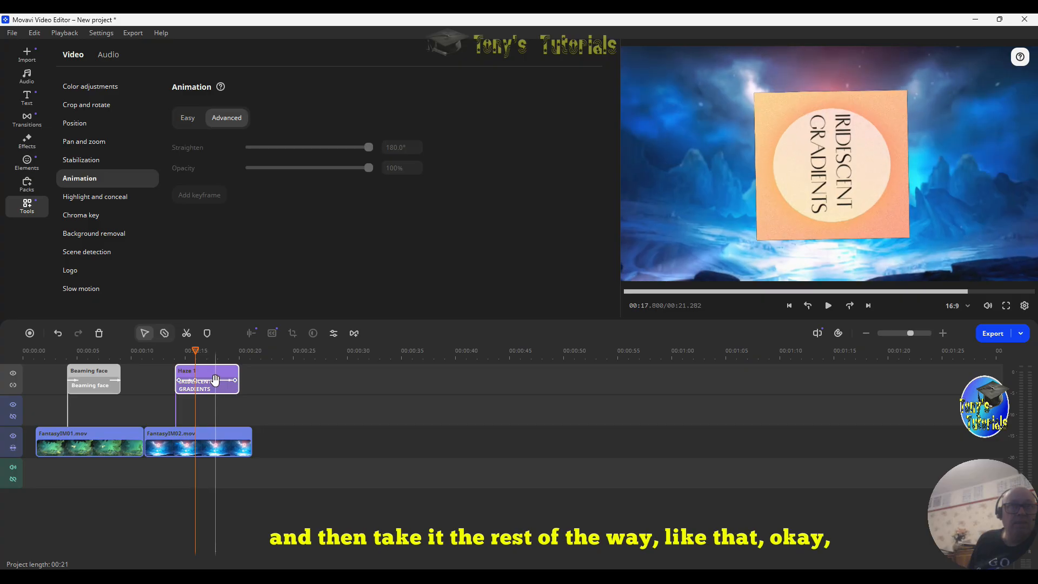
left_click(215, 380)
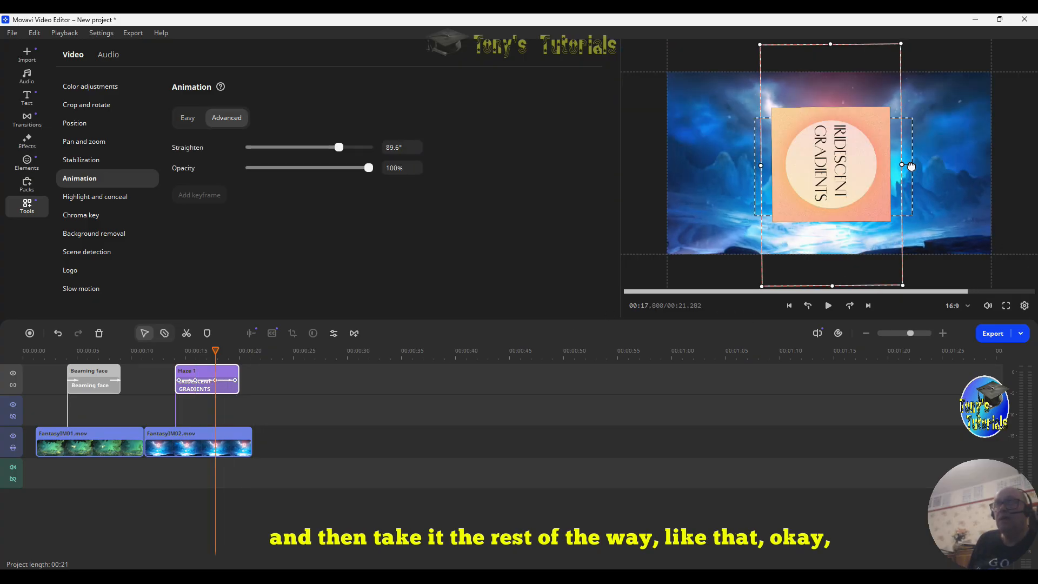
left_click_drag(912, 167, 831, 85)
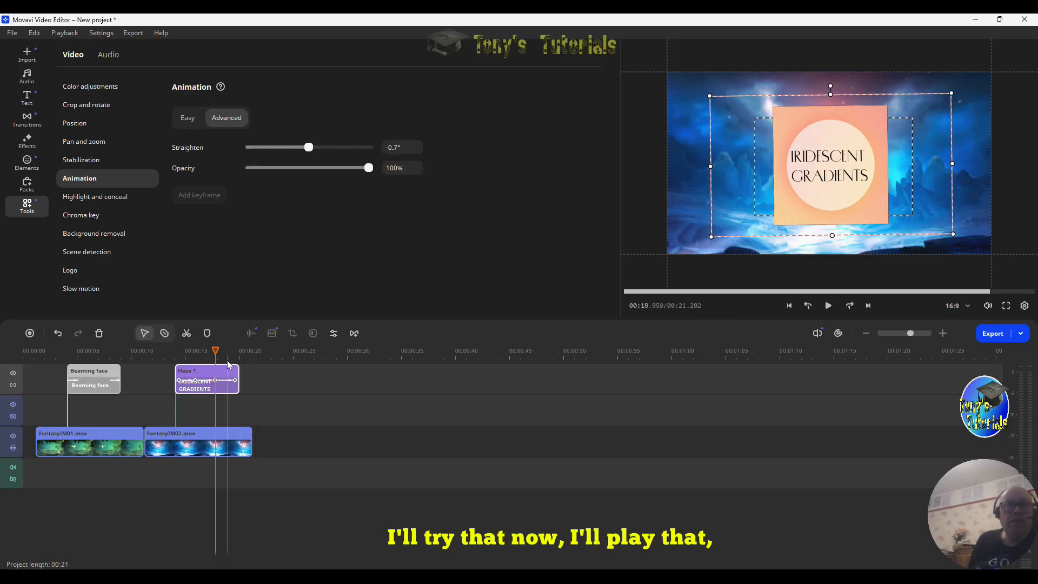
Play the title rotation and remove the two middle keyframes at about 15.9 s and 17.8 s
left_click(878, 292)
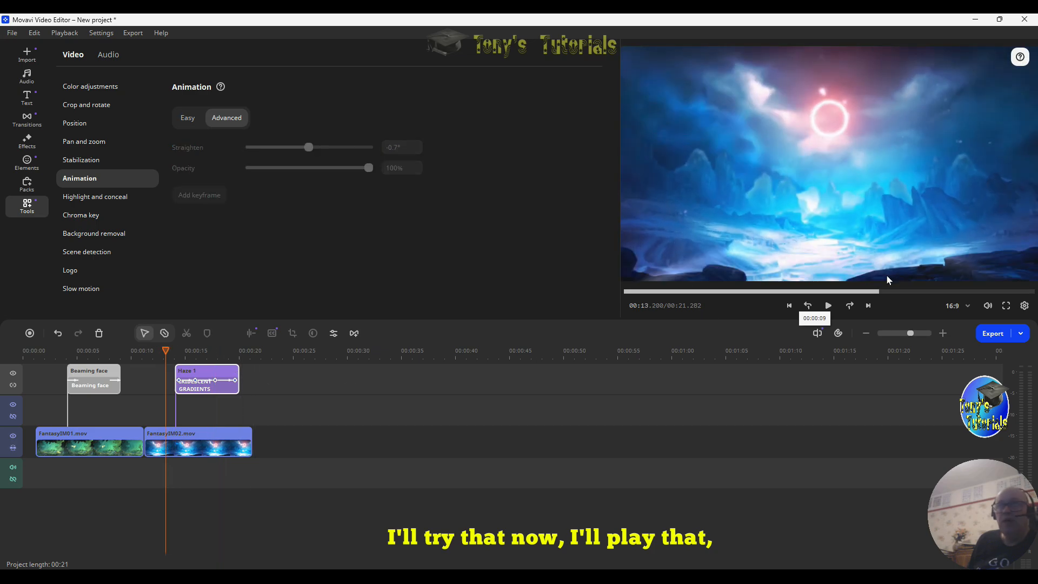
left_click(826, 306)
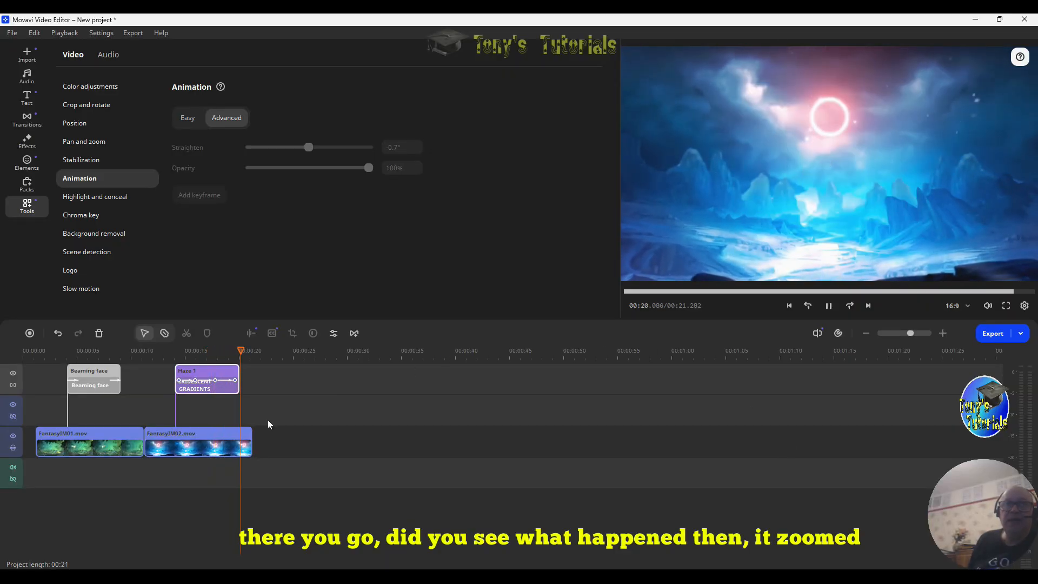
left_click(216, 403)
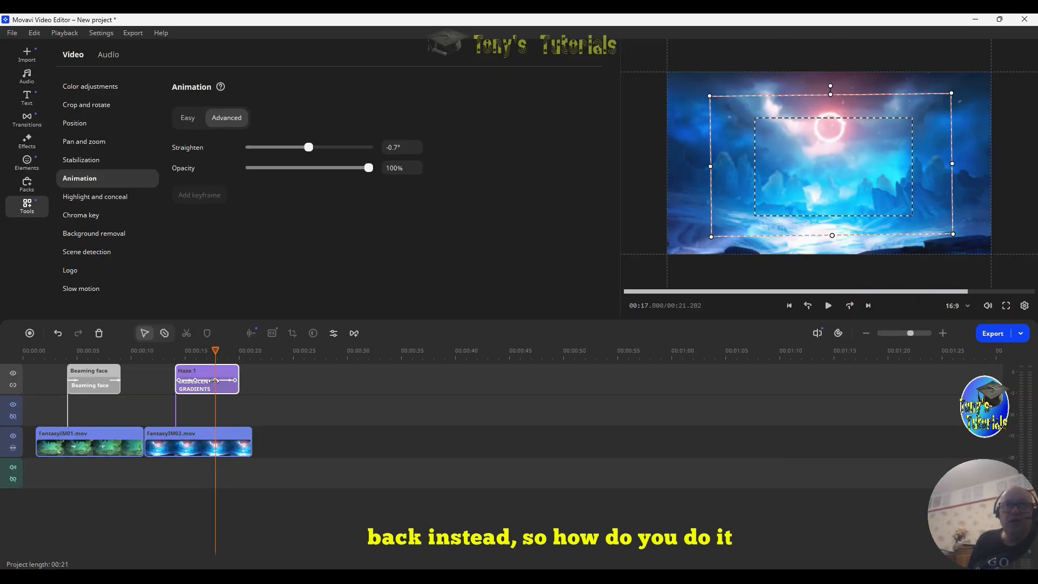
right_click(215, 381)
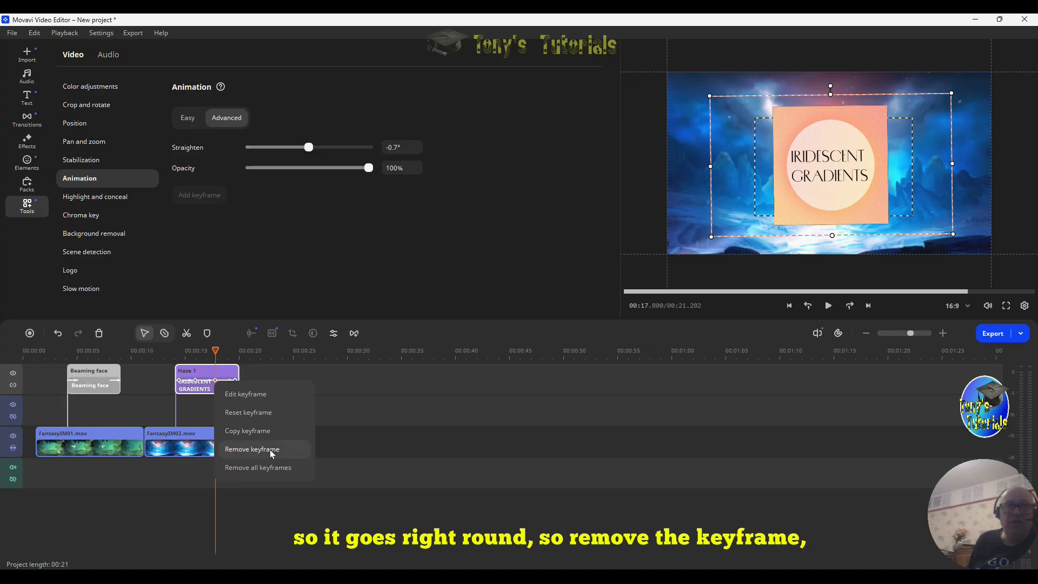
left_click(270, 449)
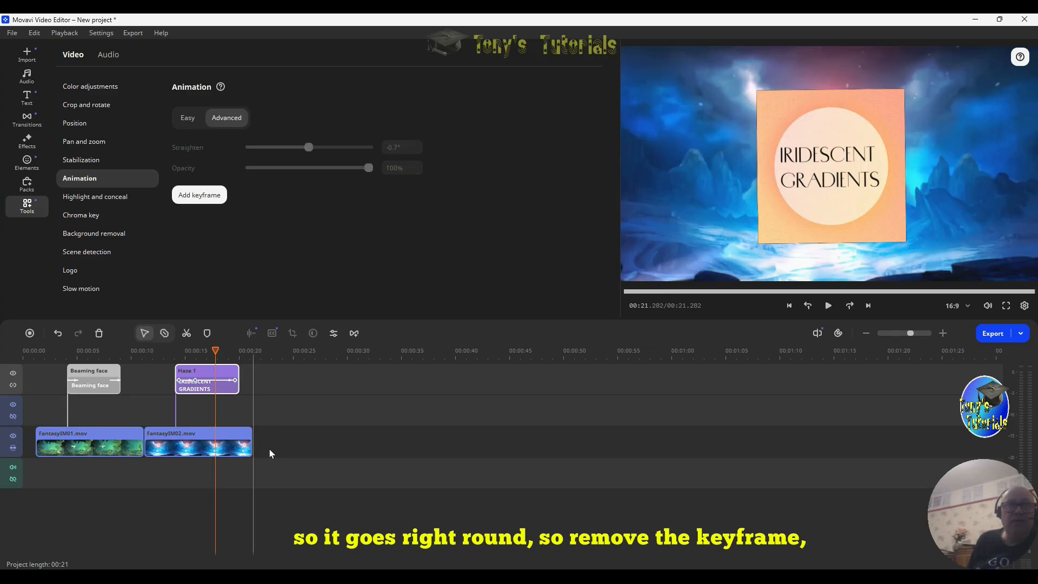
right_click(196, 380)
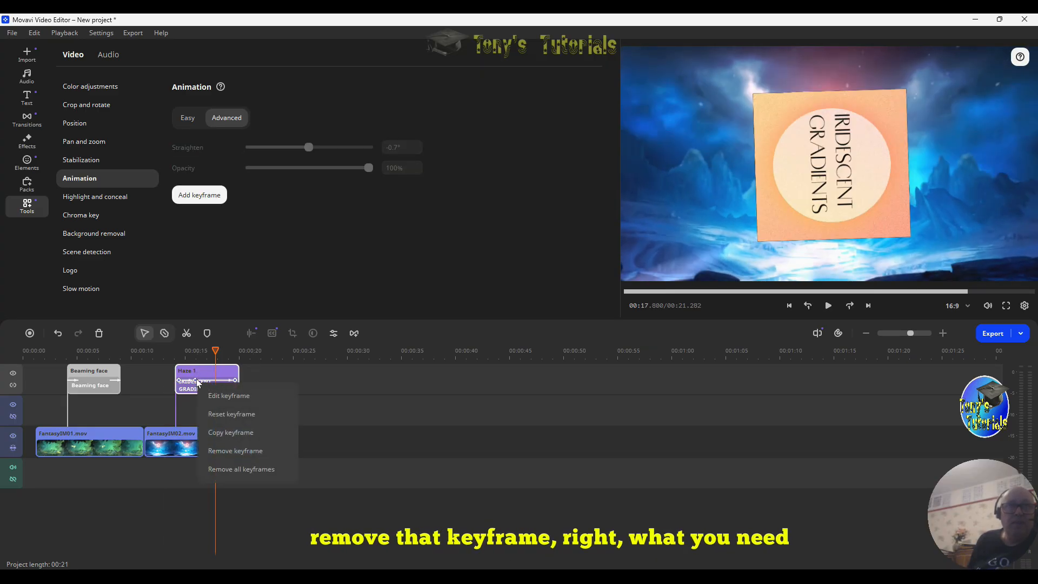
left_click(194, 380)
right_click(194, 381)
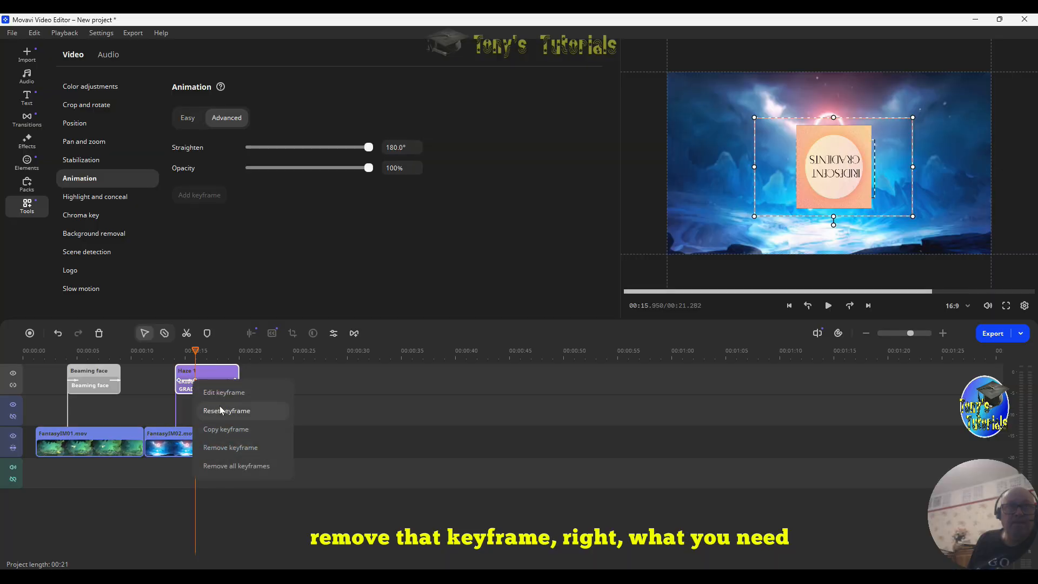
left_click(254, 447)
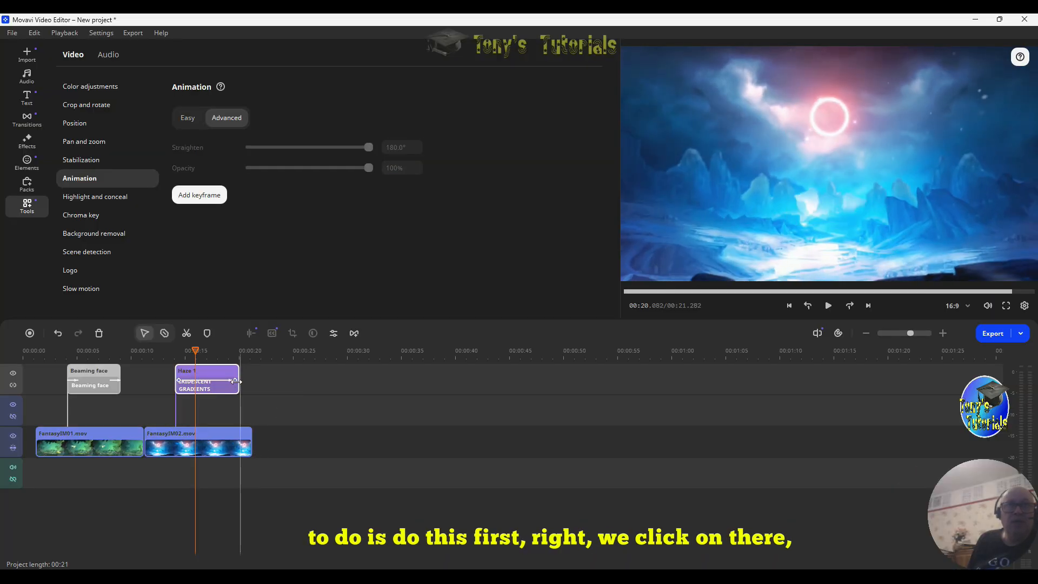
Move the Haze 1 clip's end keyframe to about 15.7 s and check the title frame at both remaining keyframes
left_click(190, 386)
left_click_drag(191, 387, 193, 387)
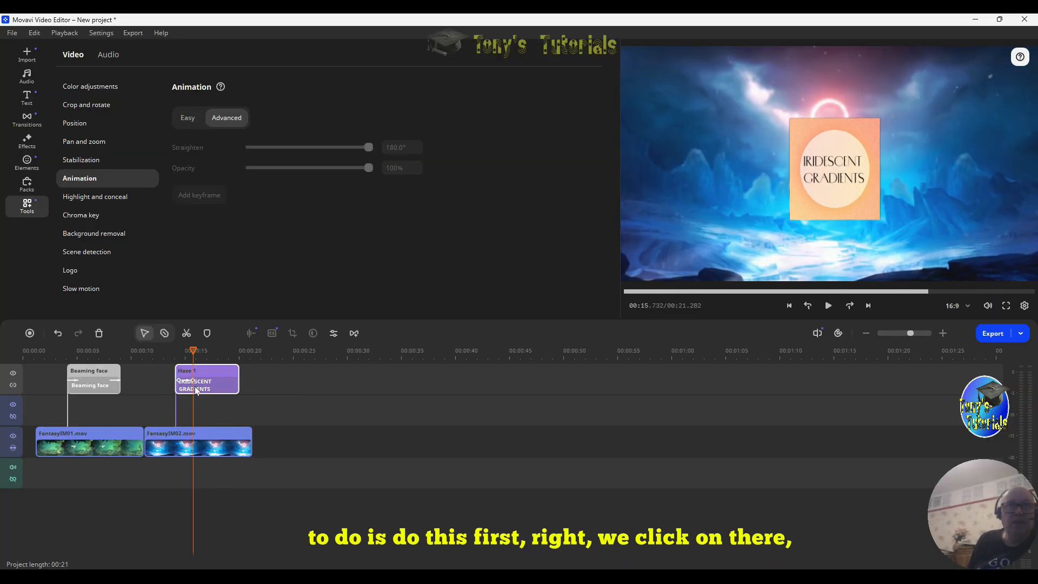
left_click(180, 381)
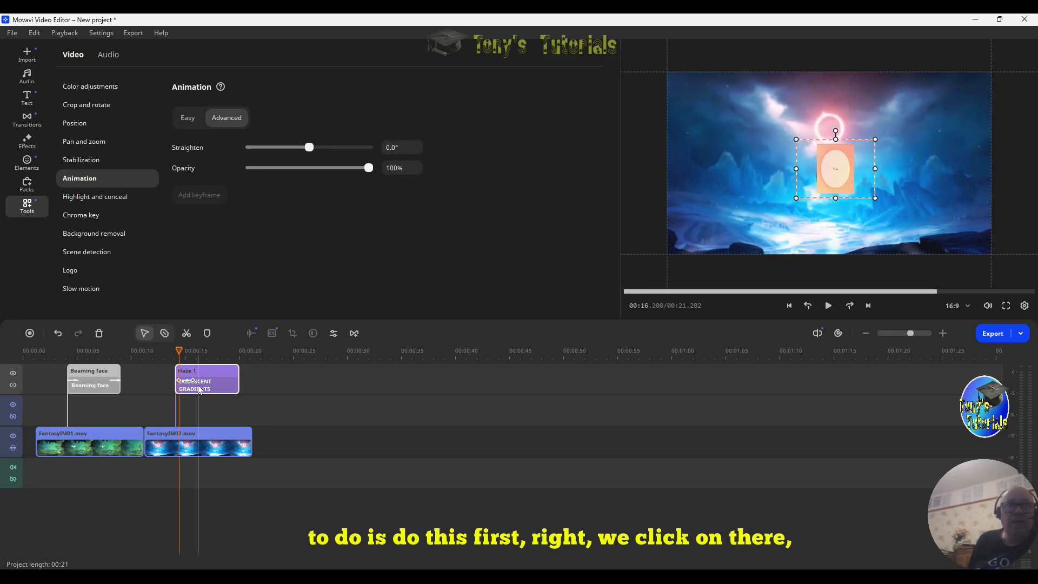
left_click(193, 381)
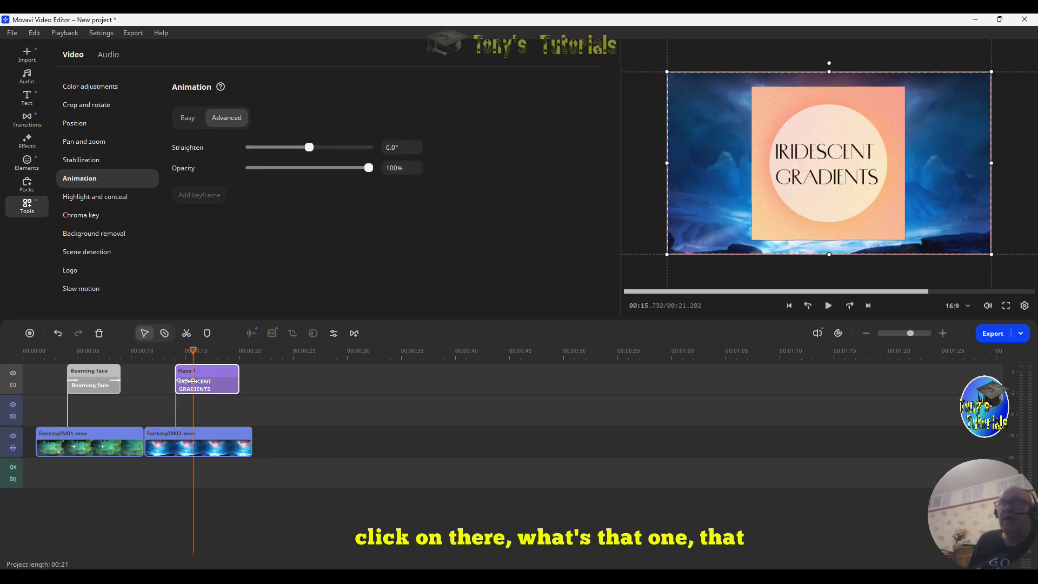
left_click(180, 381)
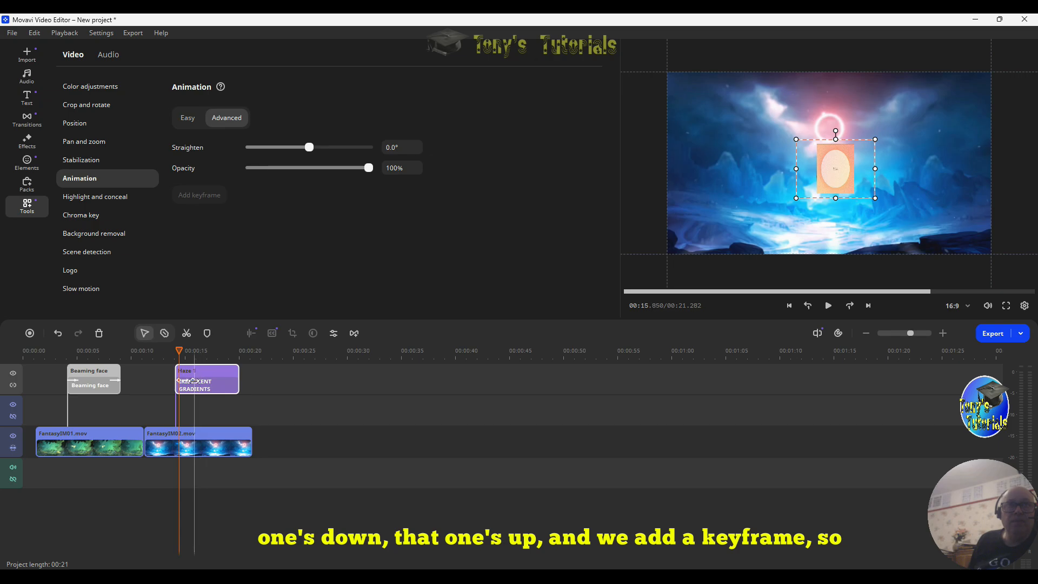
left_click(193, 381)
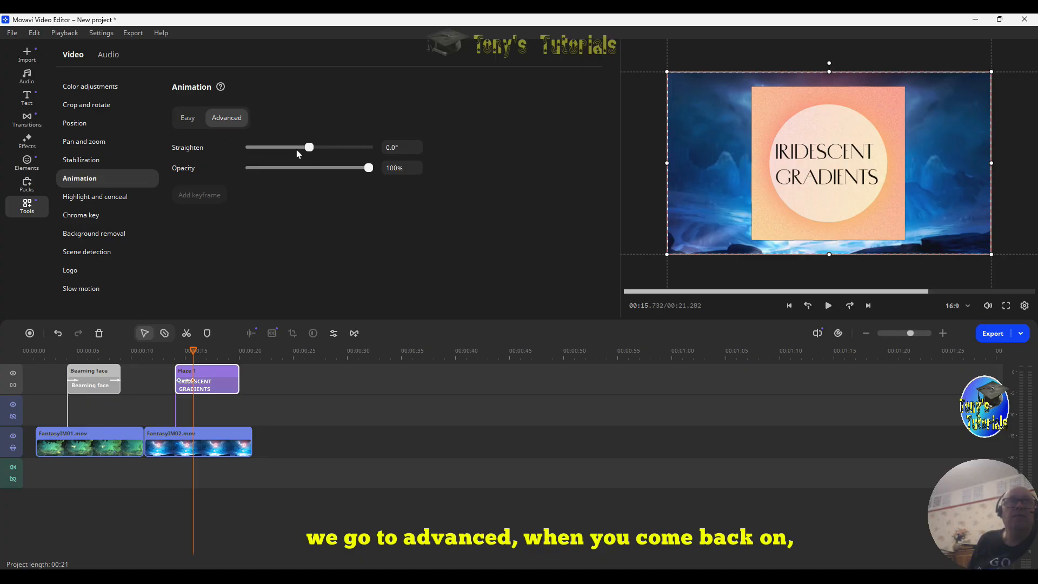
left_click(183, 120)
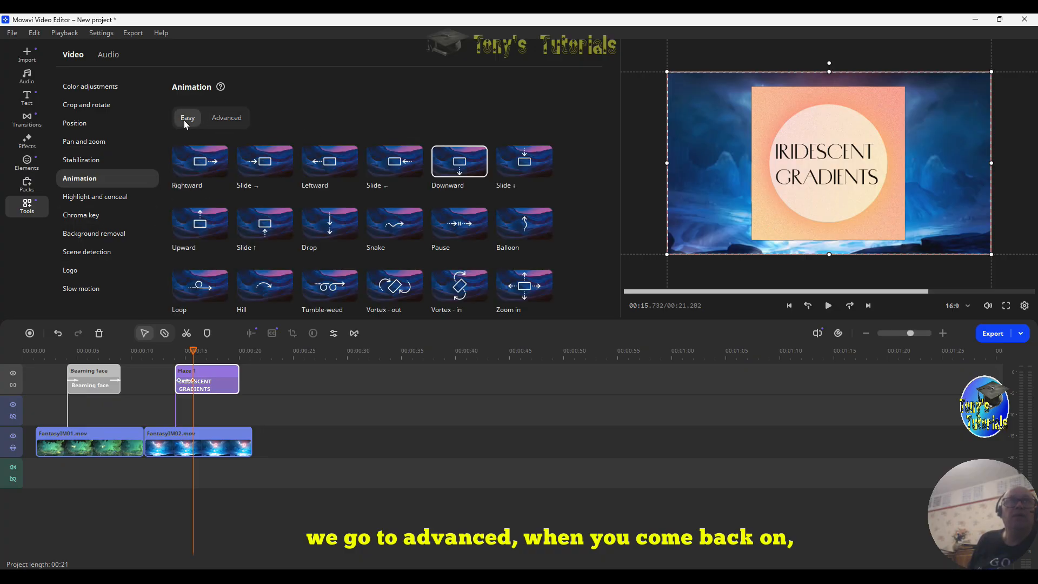
left_click(223, 119)
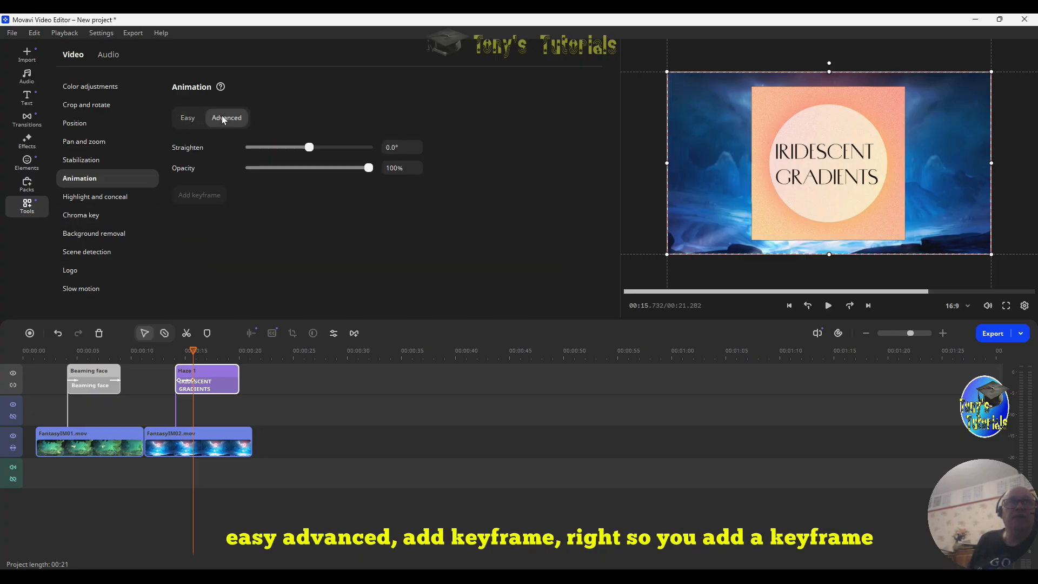
Add a keyframe at about 17 s on the Haze 1 clip and rotate the title to -90°
left_click(205, 387)
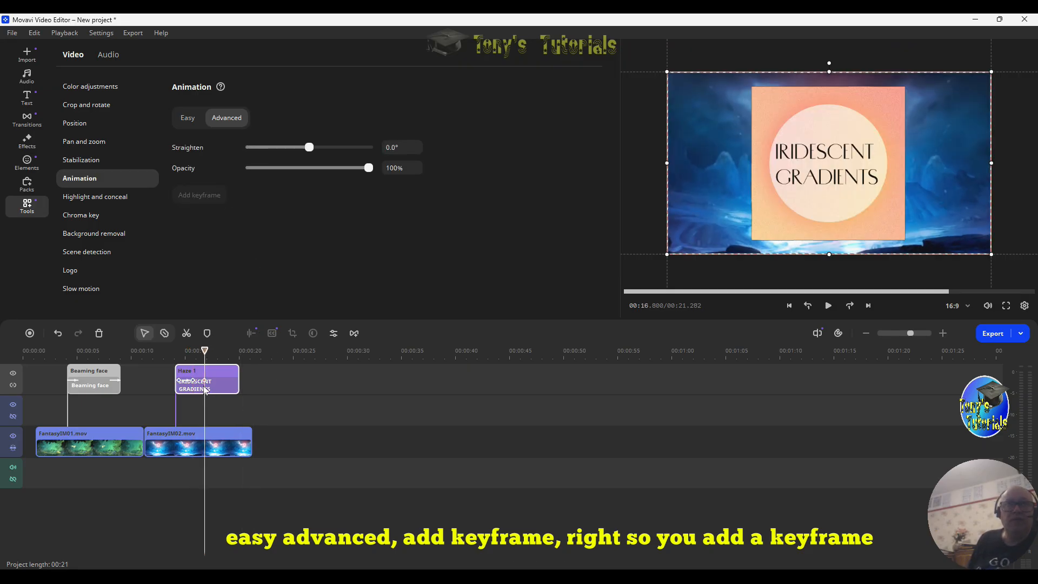
left_click_drag(204, 380, 206, 381)
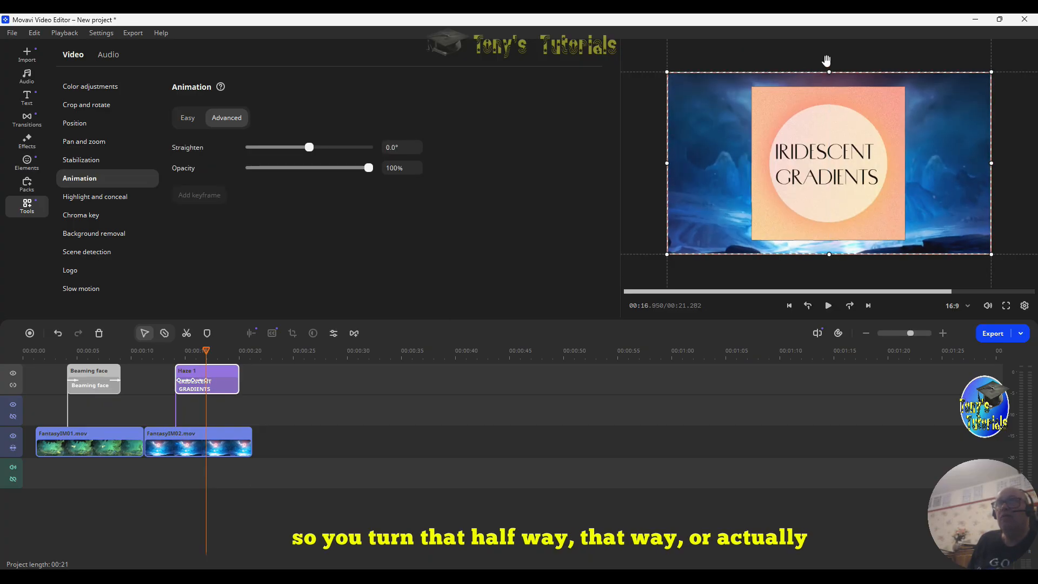
left_click_drag(829, 62, 825, 307)
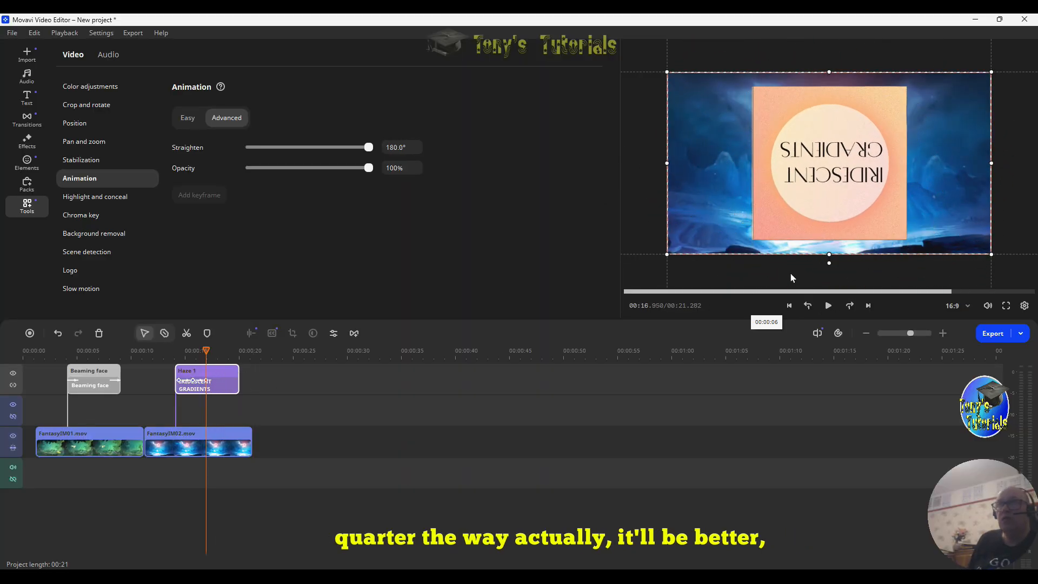
left_click_drag(828, 265, 676, 160)
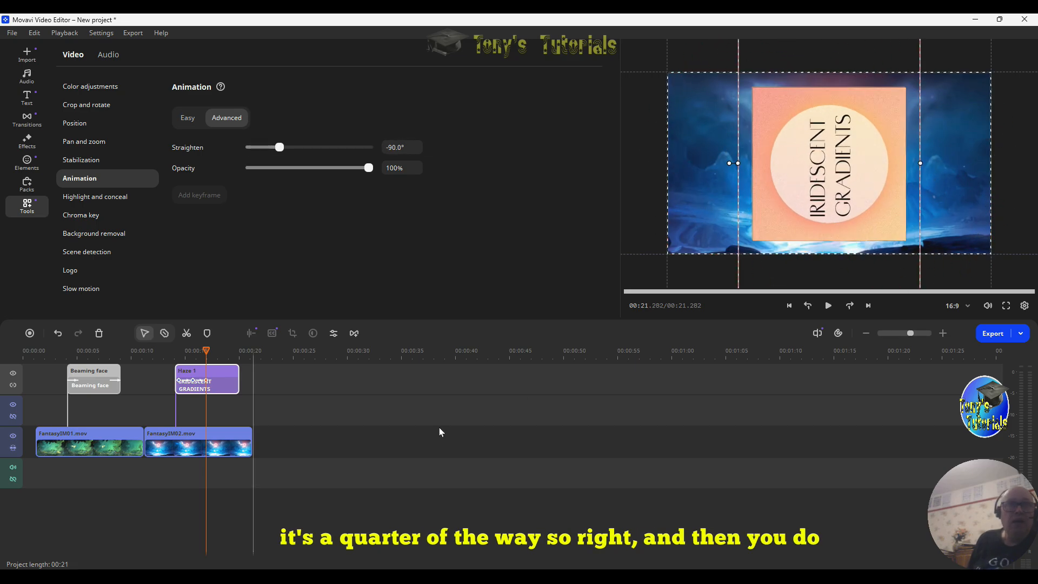
Add a keyframe at 18 s on the Haze 1 clip and rotate the title to 90°
left_click(218, 384)
left_click(197, 194)
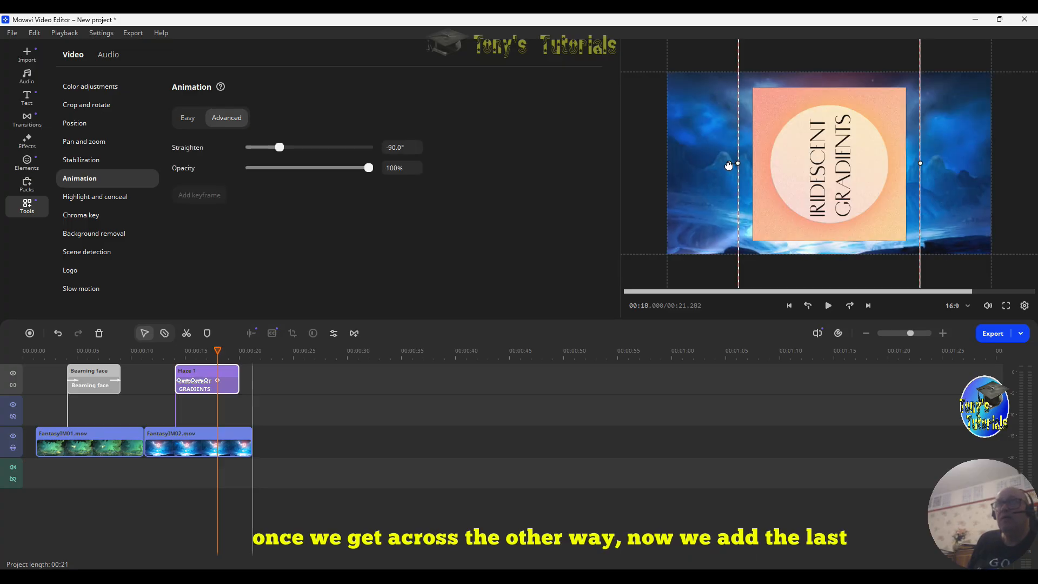
left_click_drag(729, 166, 972, 156)
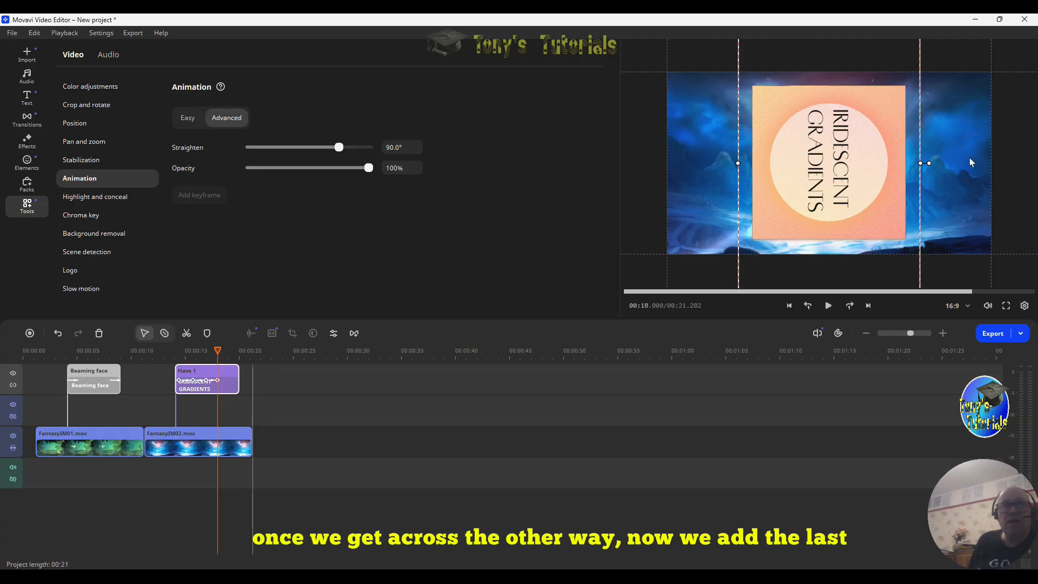
Add a keyframe at about 19.2 s on the Haze 1 clip and rotate the title back to 0°
left_click(230, 350)
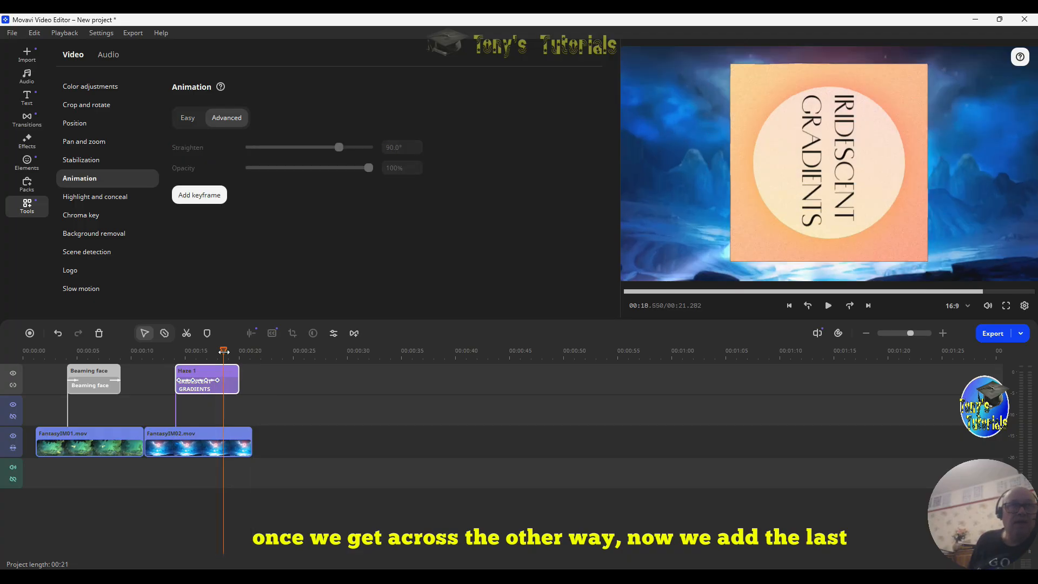
left_click(199, 194)
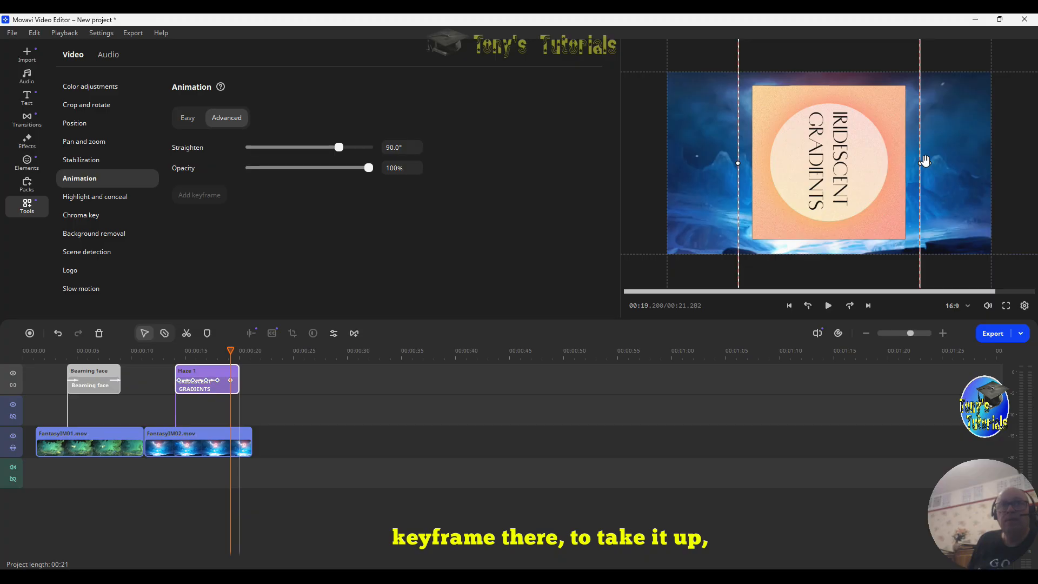
left_click_drag(926, 162, 831, 120)
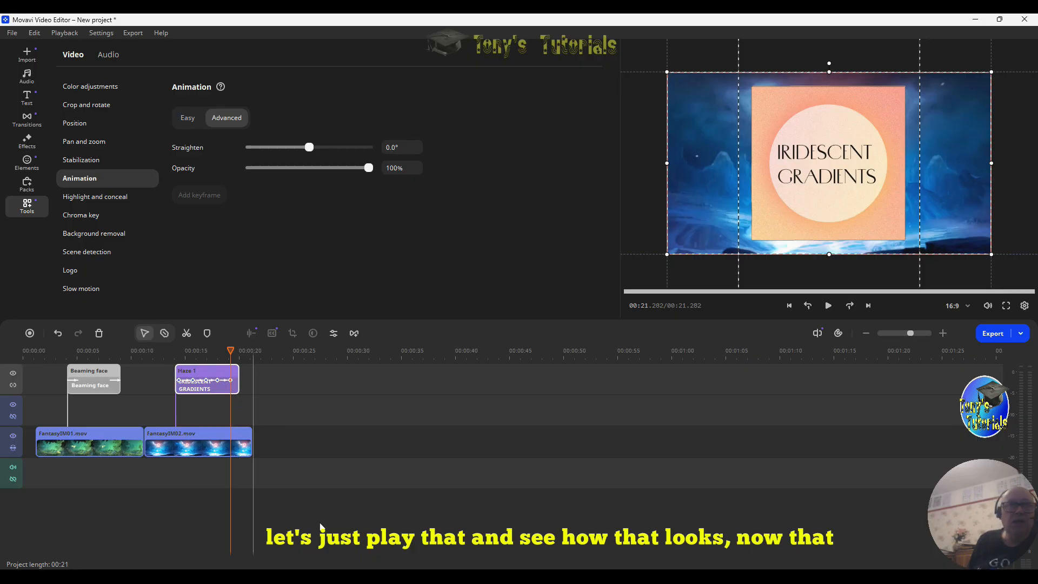
Play the Haze 1 title animation twice from the start of its clip at about 14 s
left_click(181, 357)
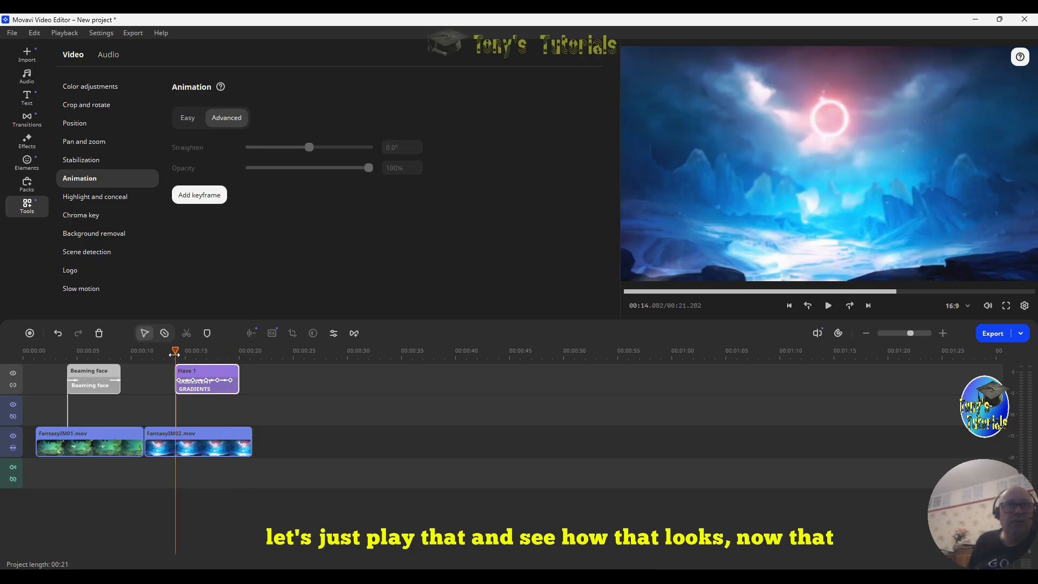
left_click(828, 306)
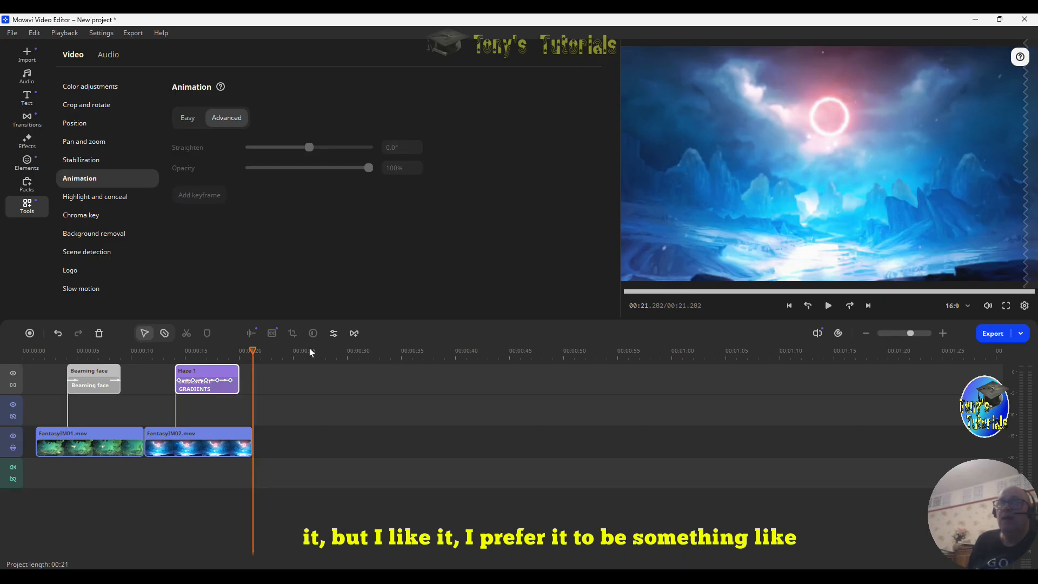
left_click_drag(253, 350, 175, 350)
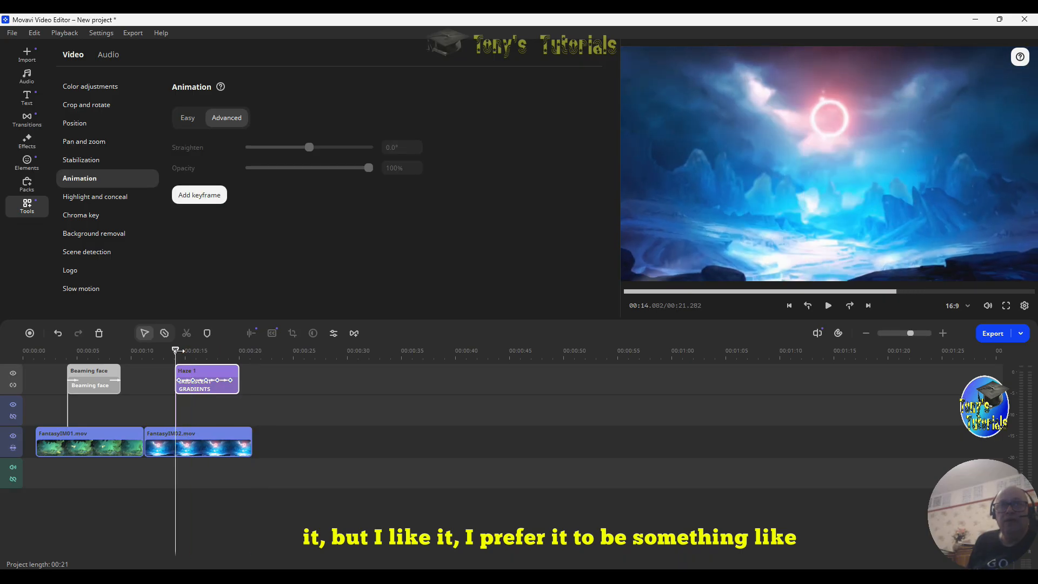
left_click(829, 307)
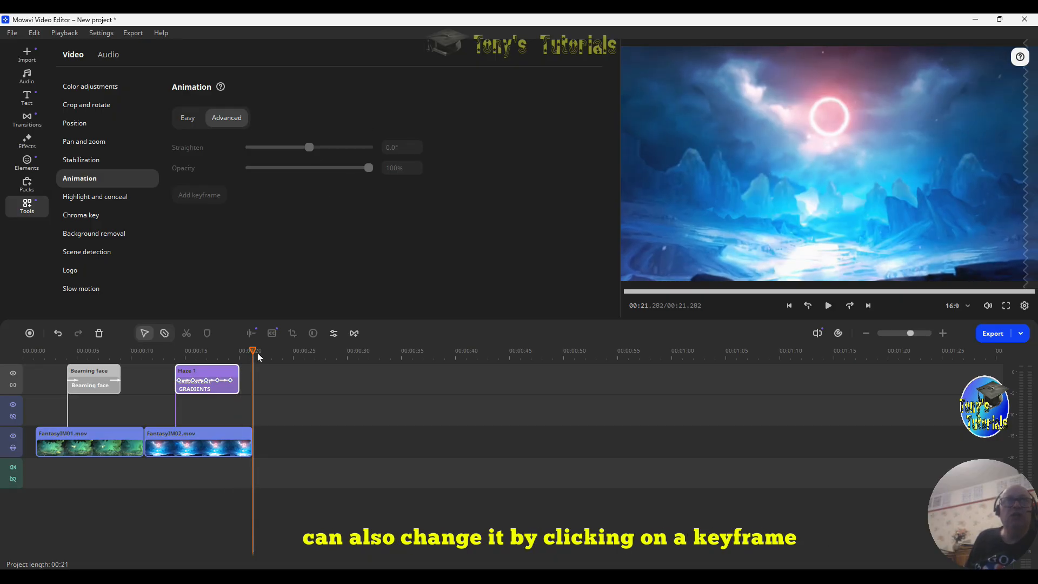
Set the Haze 1 clip's 18 s keyframe to 95° rotation and 59% opacity, and play the title animation
left_click_drag(257, 353, 210, 354)
left_click(217, 381)
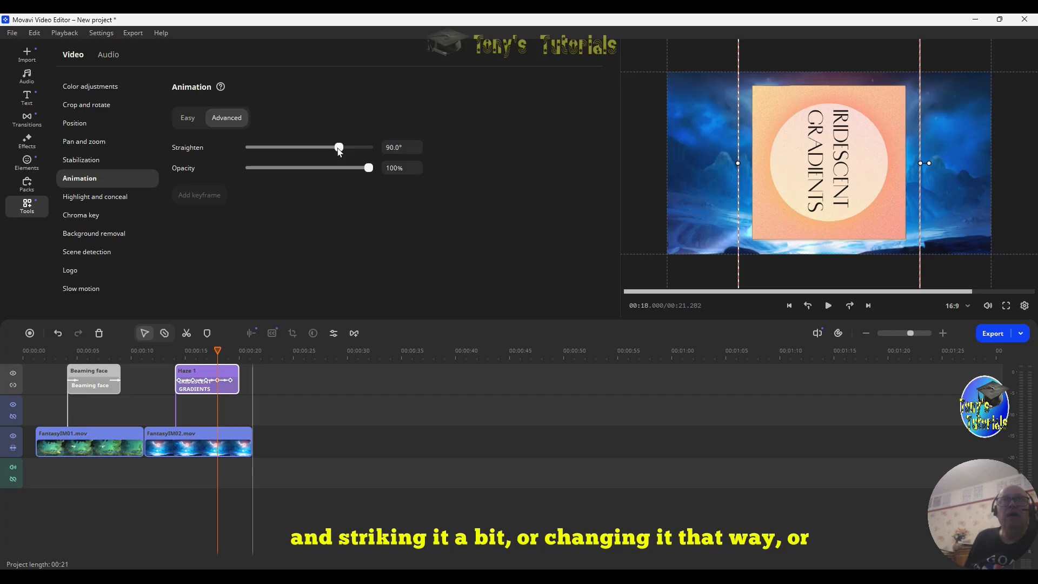
left_click_drag(340, 151, 340, 151)
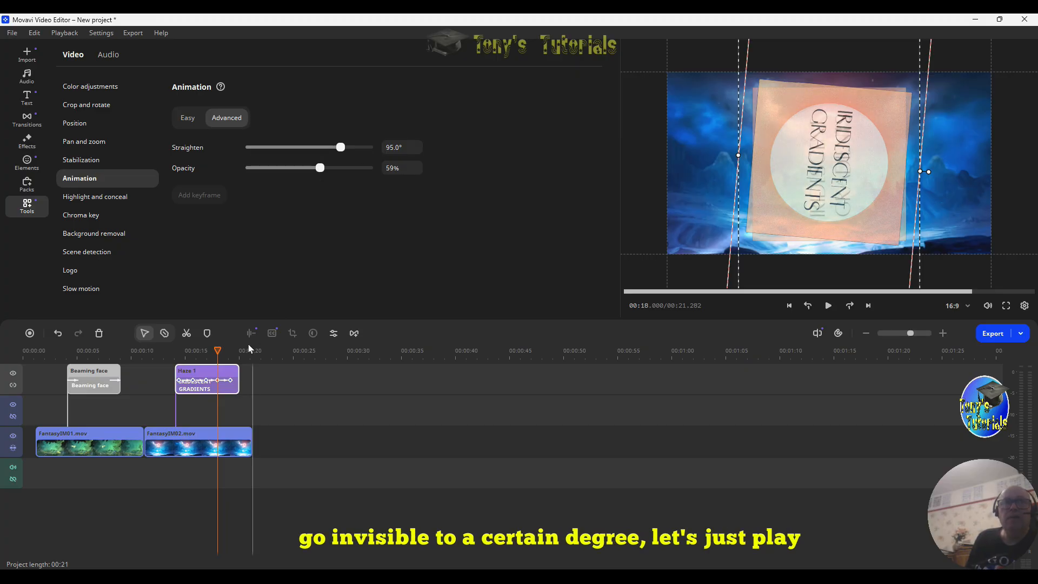
left_click_drag(212, 351, 178, 350)
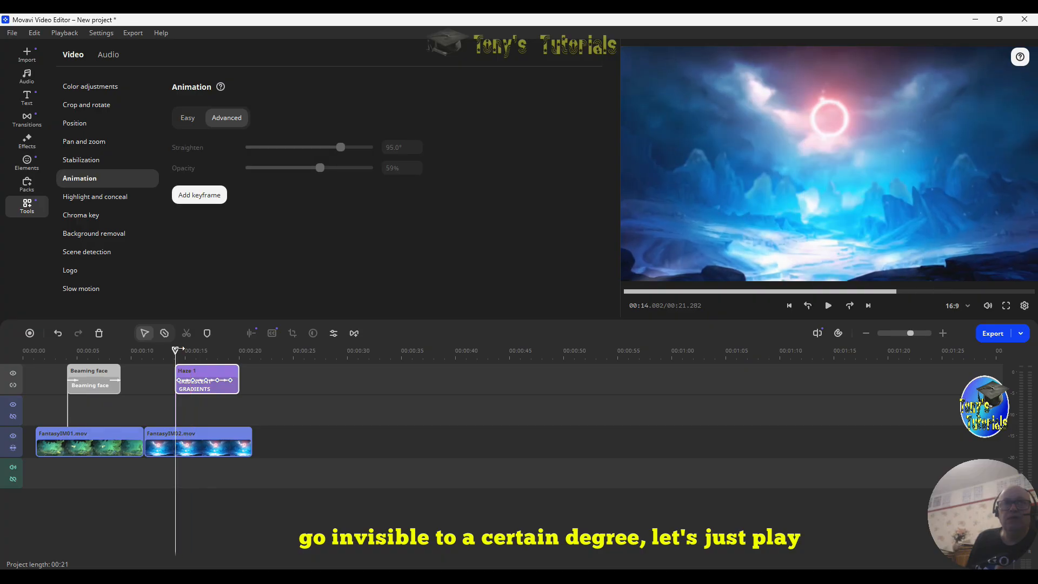
left_click(828, 306)
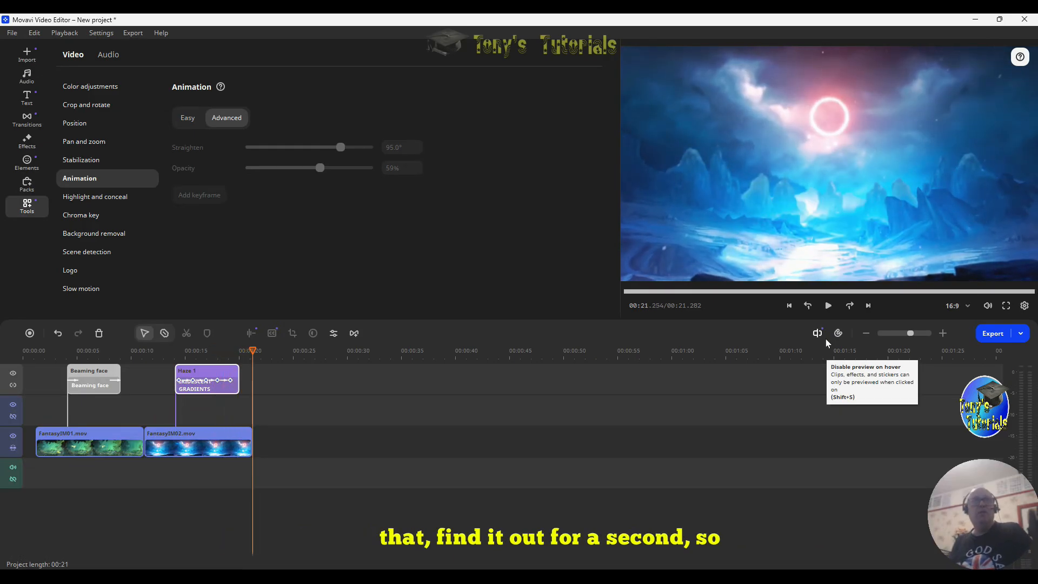
Add a keyframe at 19.55 s near the end of the Haze 1 clip with 0% opacity and replay the animation
left_click(236, 372)
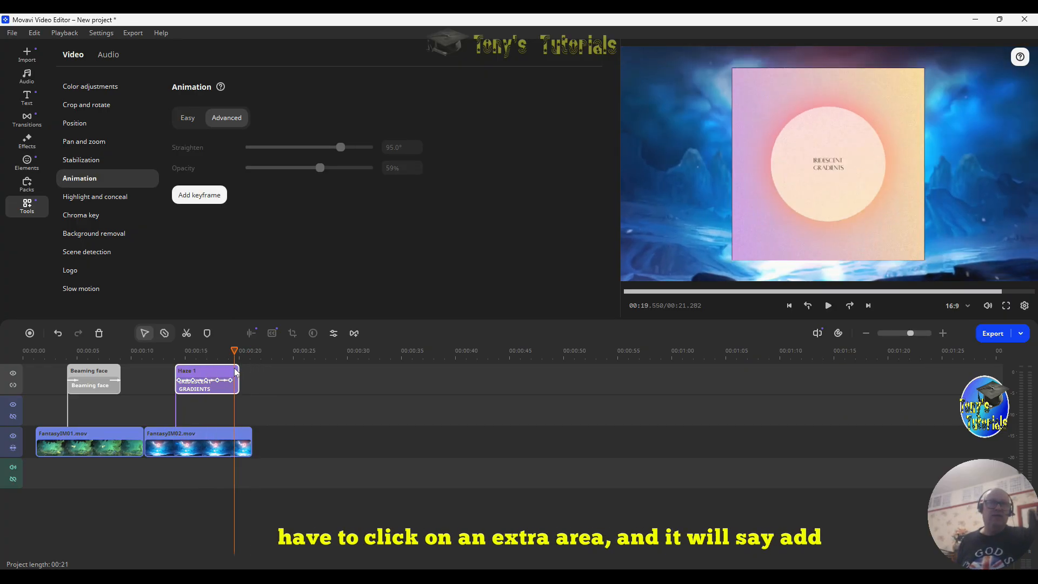
left_click(204, 195)
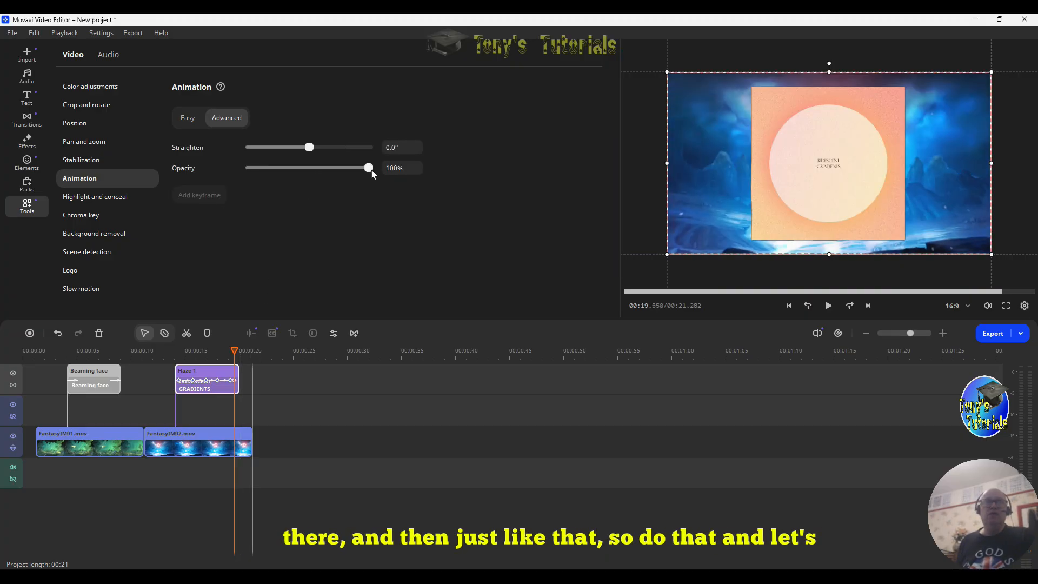
left_click_drag(204, 166, 203, 169)
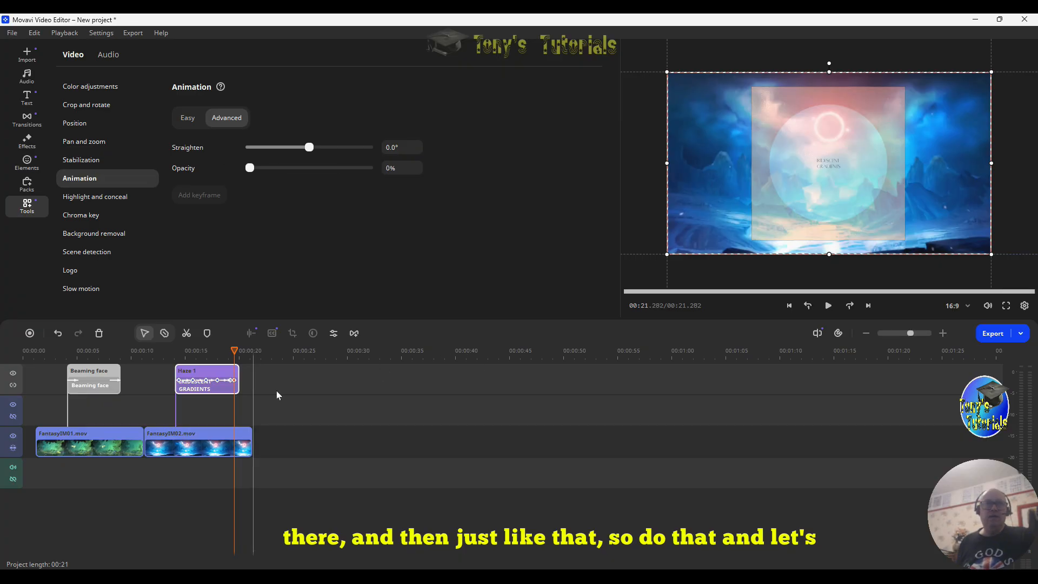
left_click(865, 291)
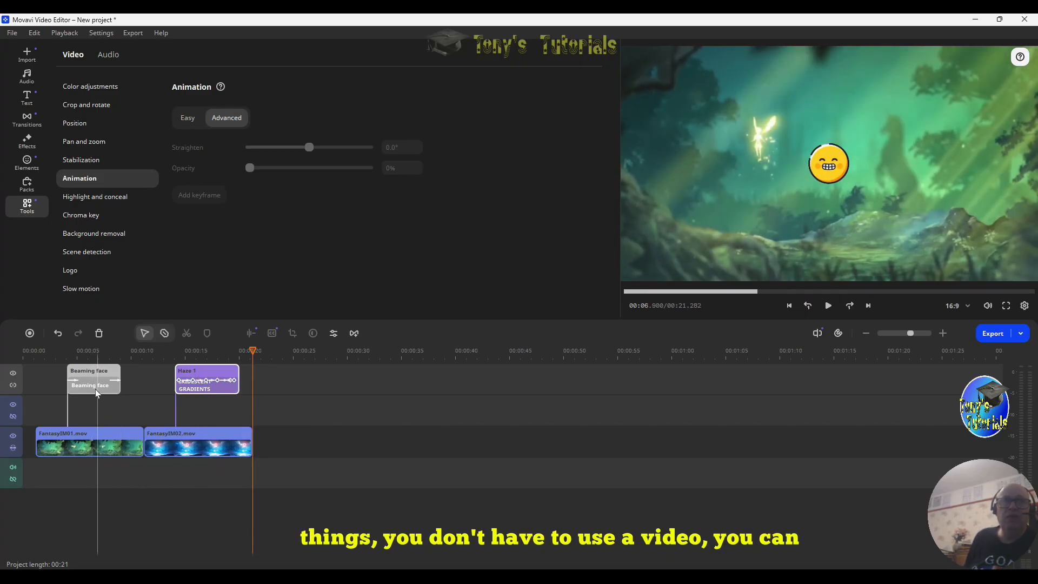
Delete the Haze 1 title clip from the timeline
left_click(93, 373)
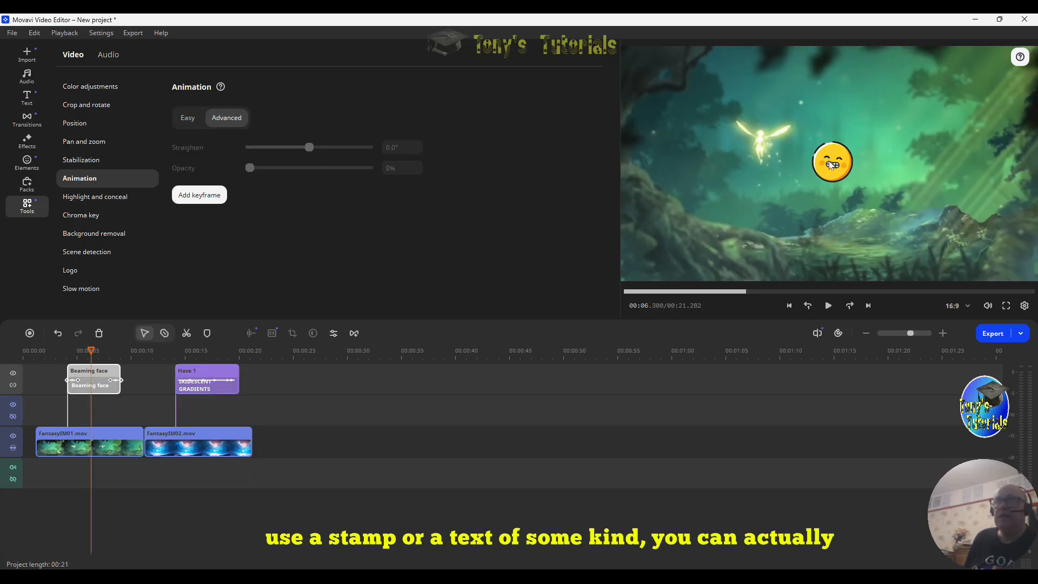
left_click(210, 372)
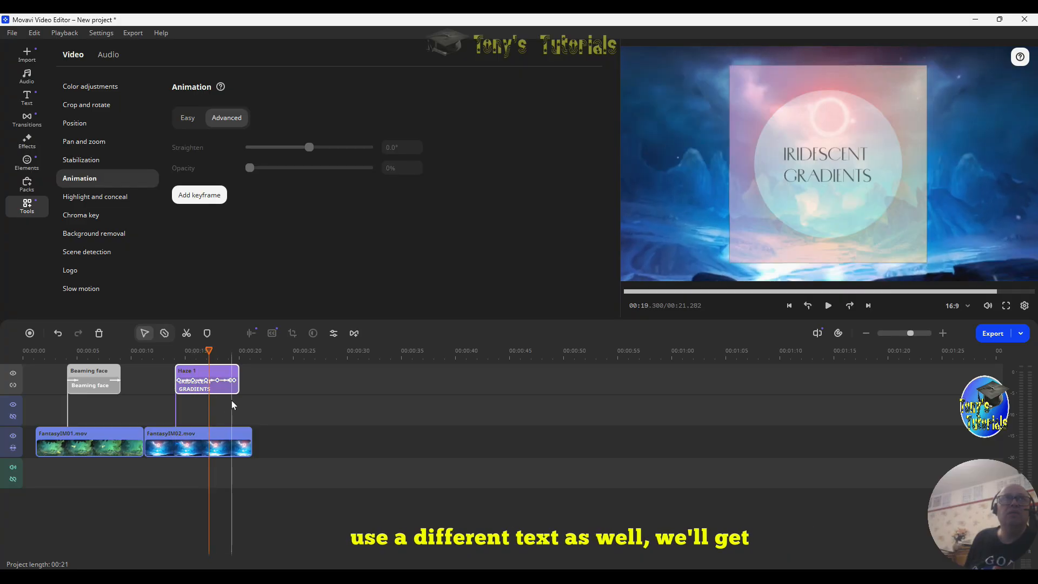
right_click(213, 369)
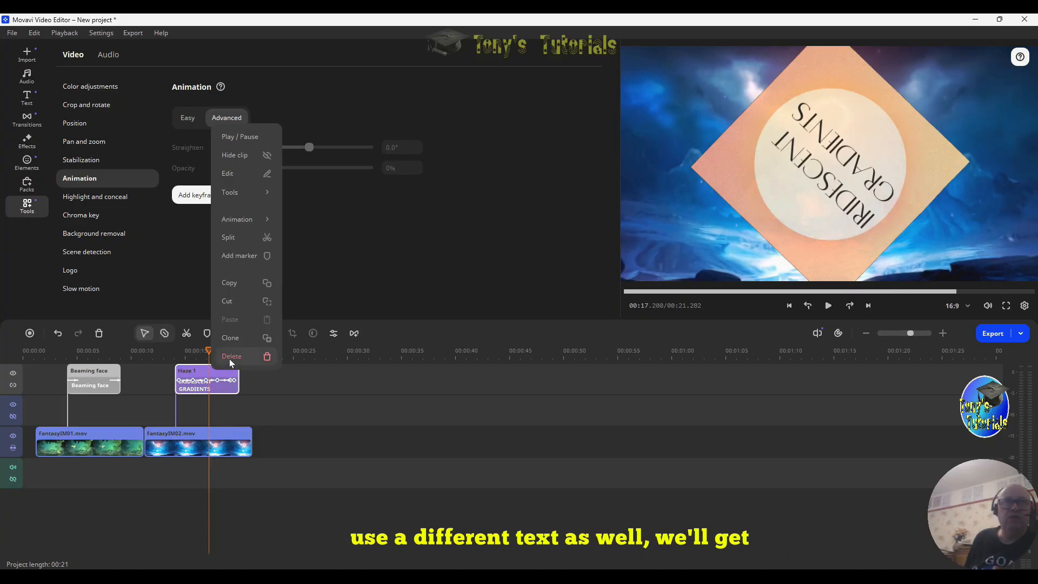
left_click(231, 358)
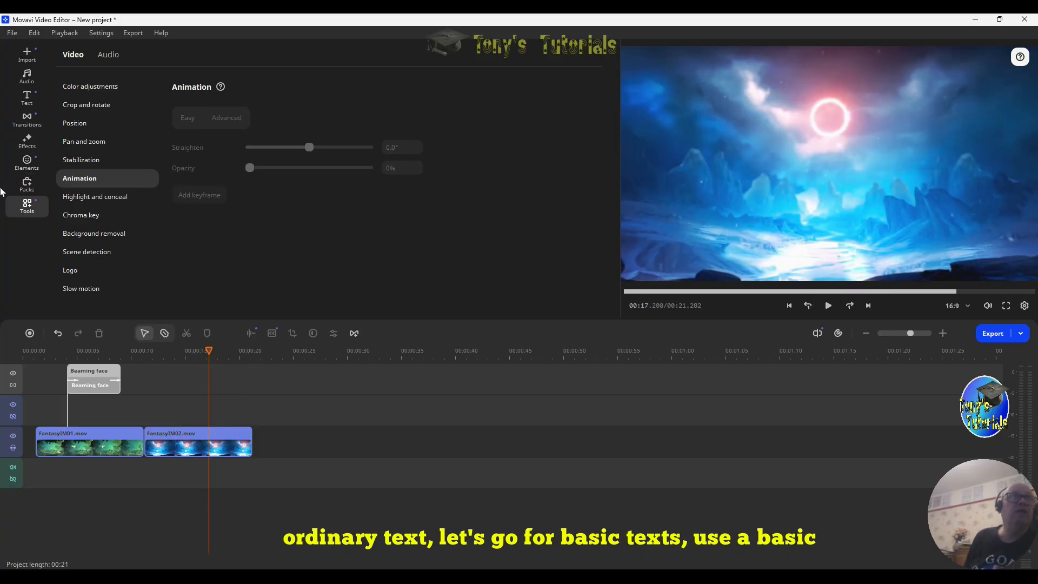
Add the Simple text title from the Basic category to the overlay track above the FantasyIM02.mov clip
left_click(30, 100)
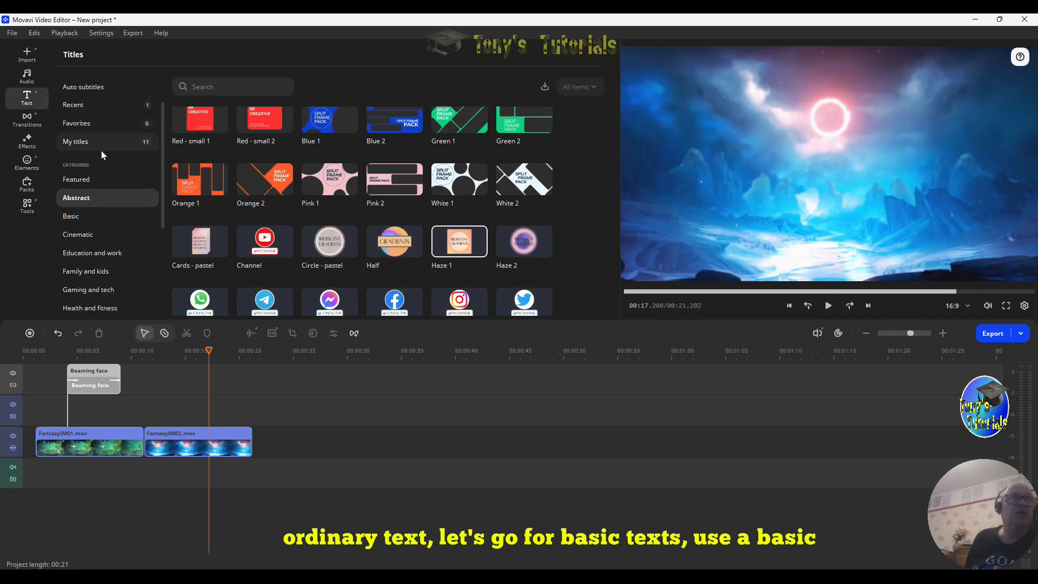
left_click(84, 218)
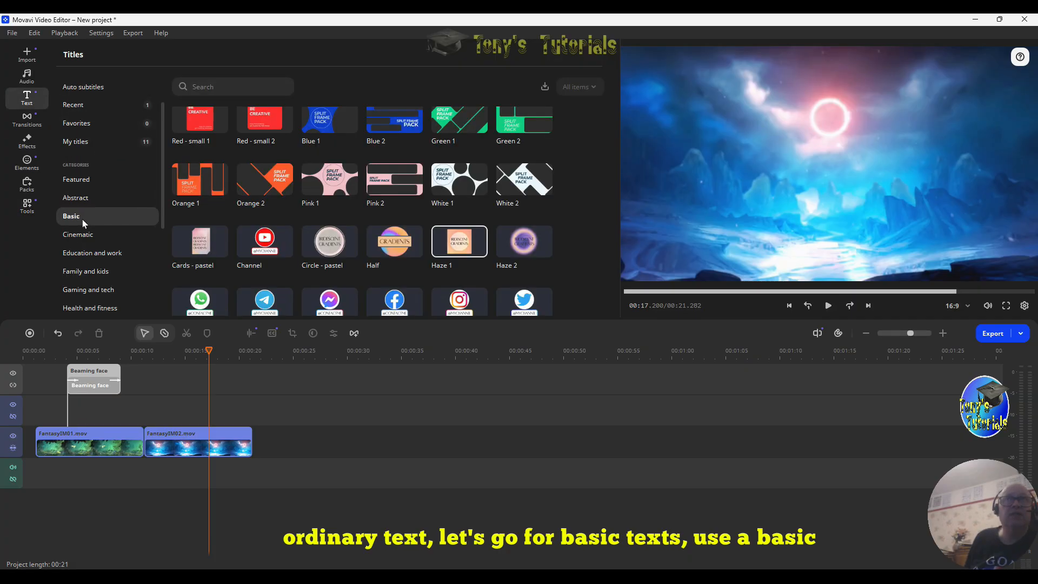
scroll(300, 210, "down", 2)
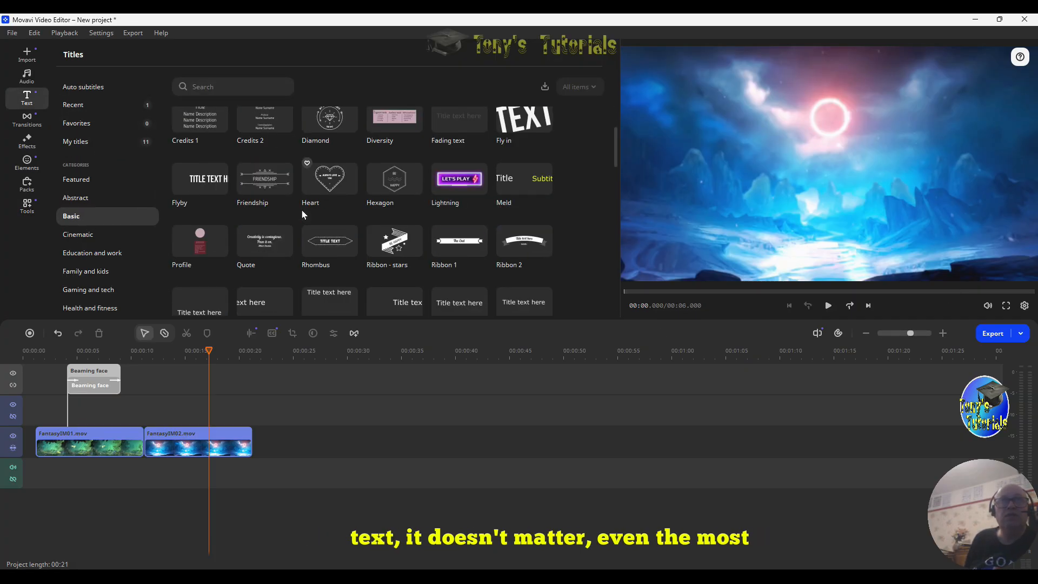
scroll(302, 212, "down", 1)
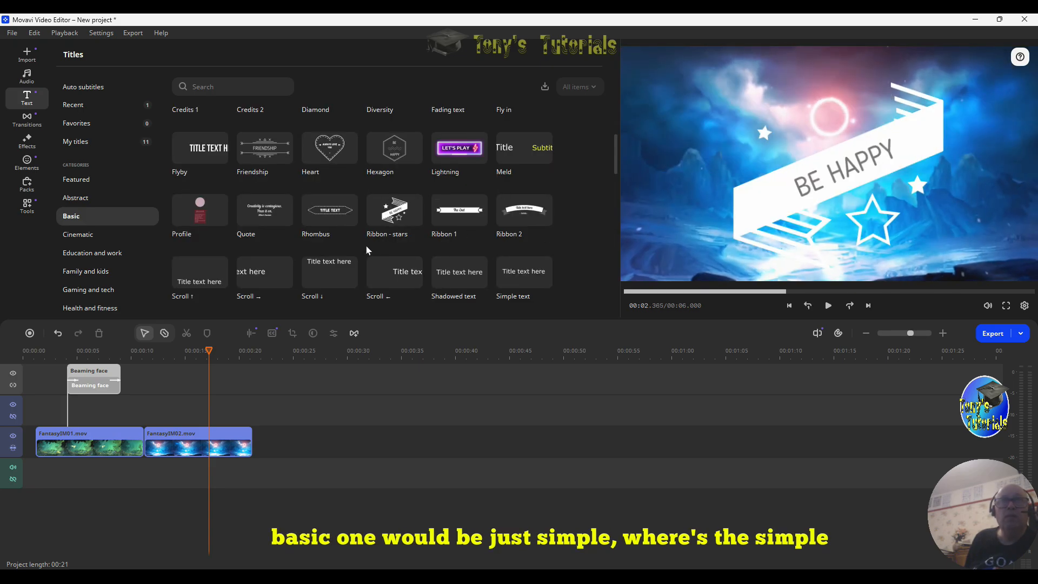
scroll(552, 251, "down", 1)
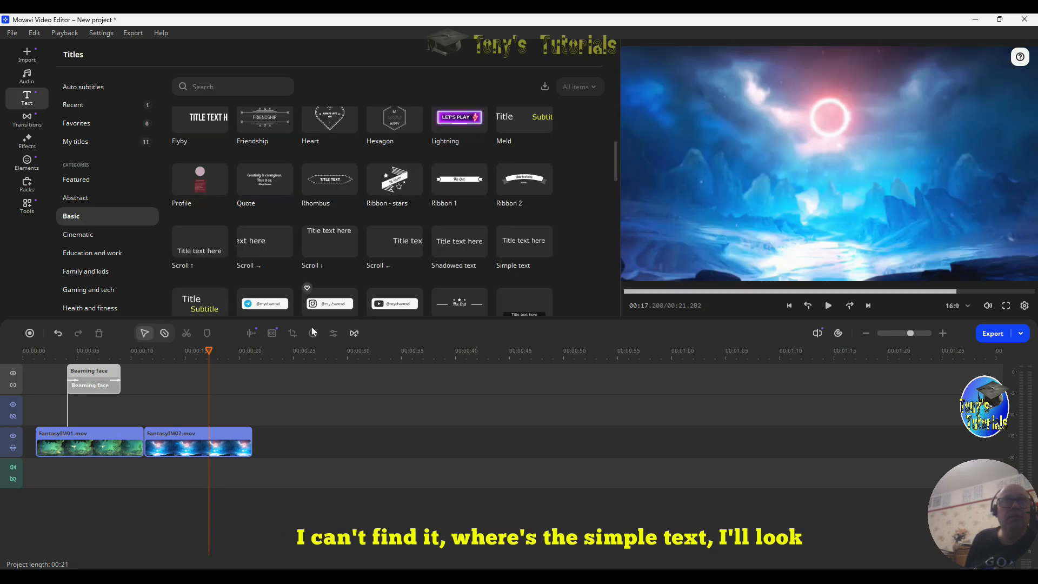
scroll(349, 253, "down", 1)
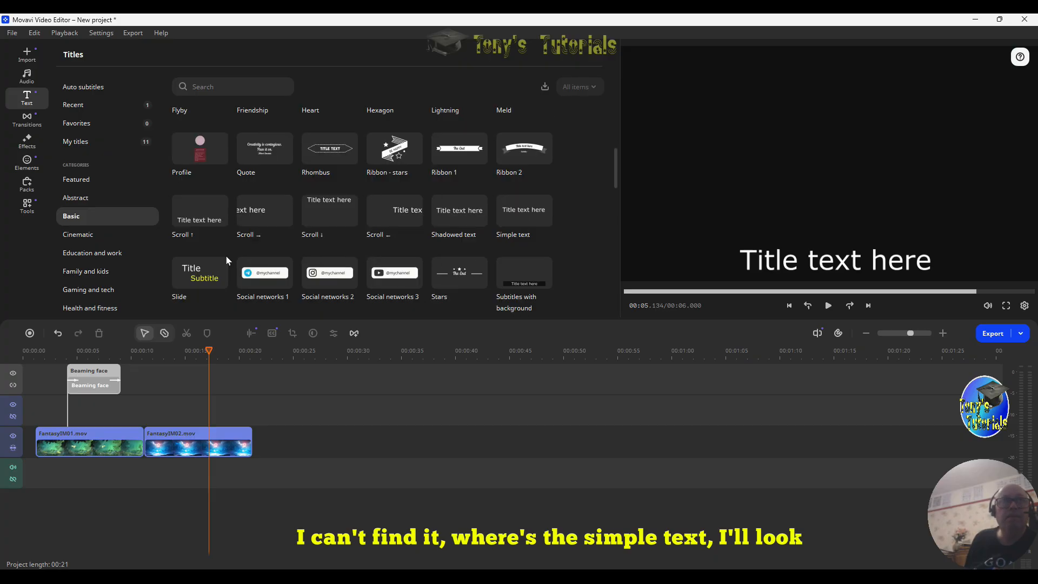
scroll(259, 256, "down", 2)
scroll(469, 220, "down", 2)
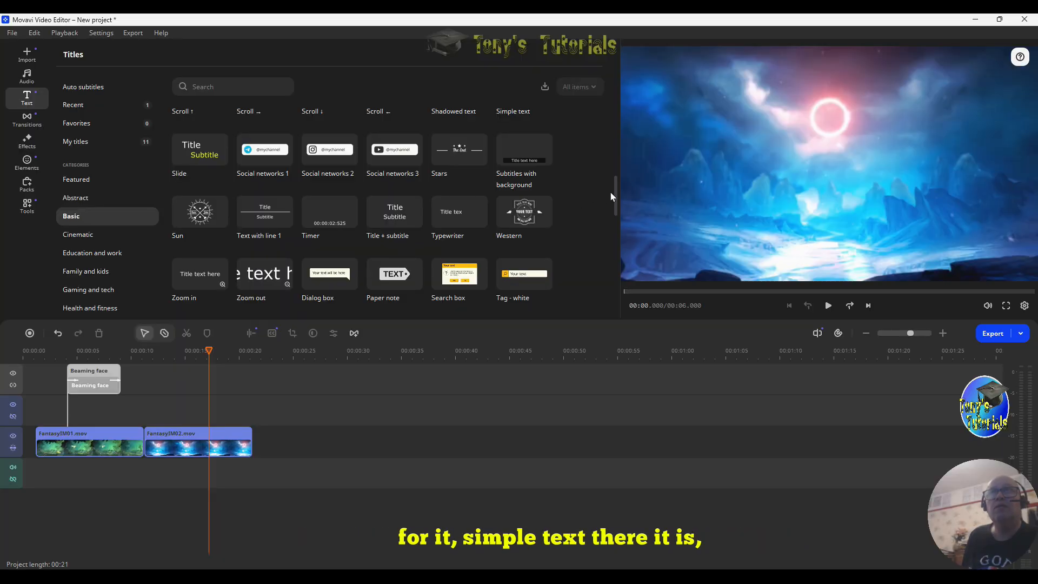
left_click_drag(615, 192, 609, 175)
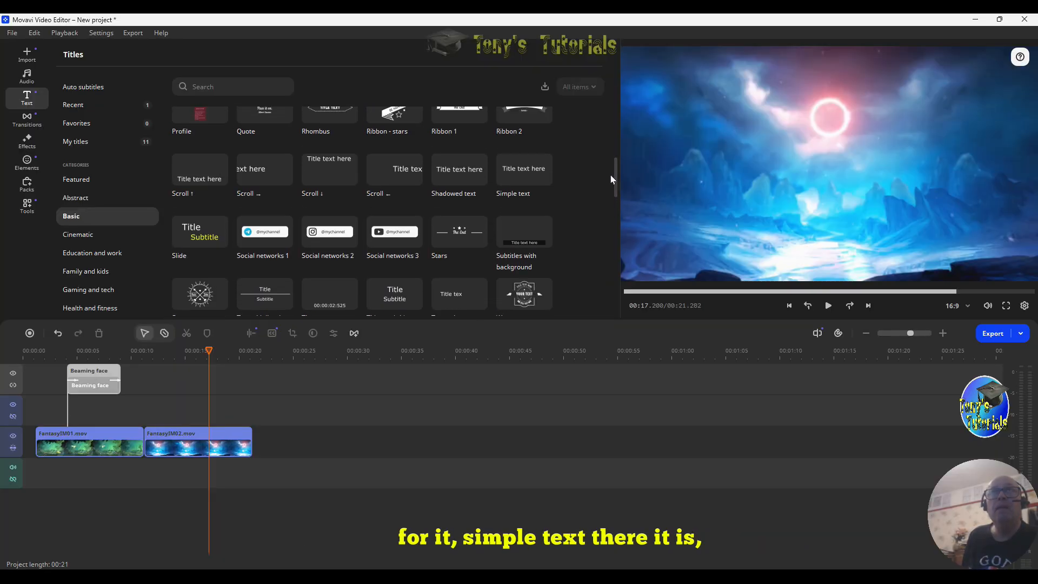
left_click_drag(536, 169, 166, 377)
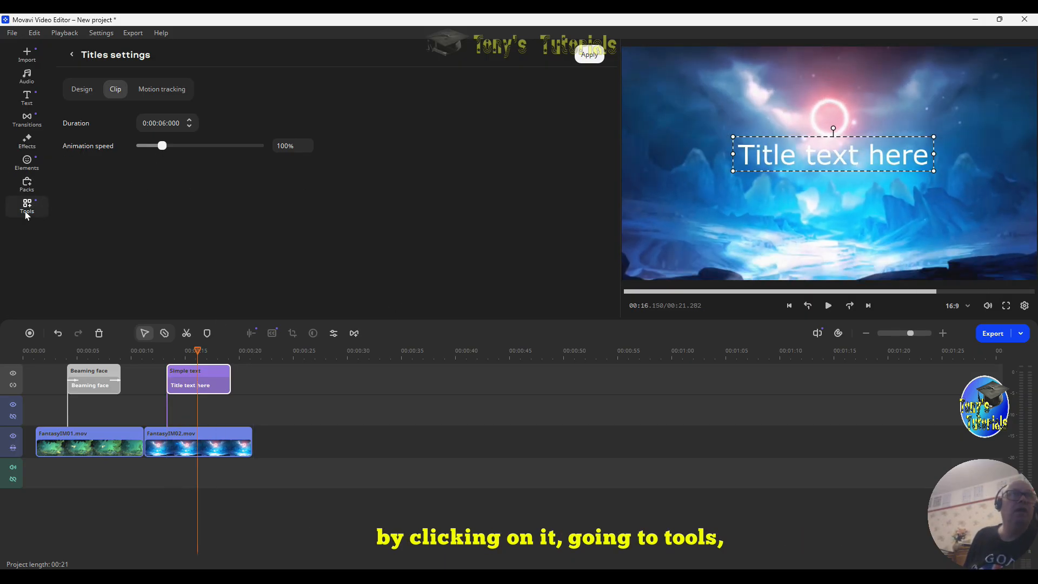
Add an Advanced animation to the Simple text title, with its first keyframe at about 14.15 s
left_click(27, 211)
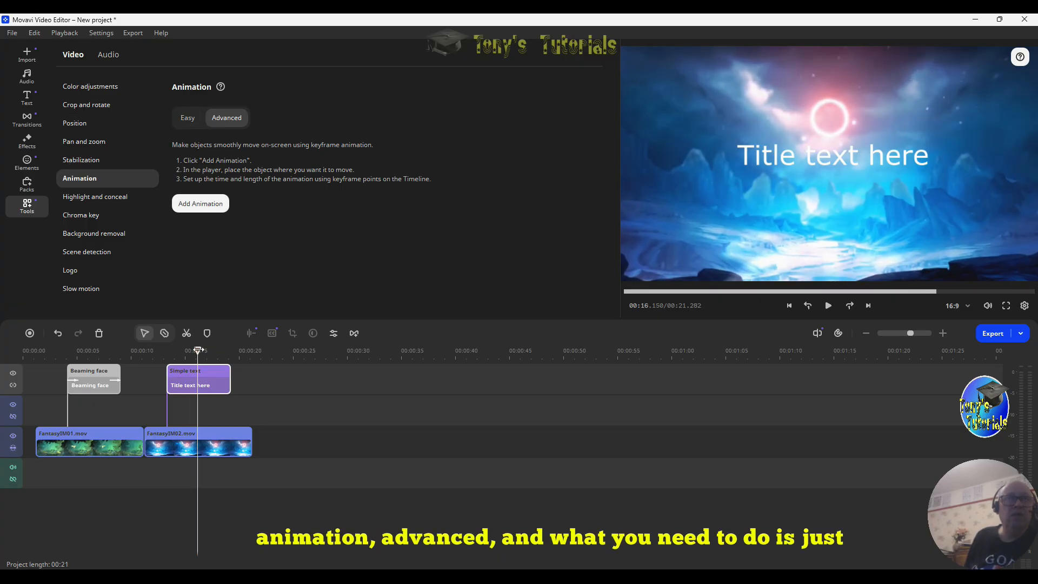
left_click_drag(197, 350, 175, 352)
left_click(195, 203)
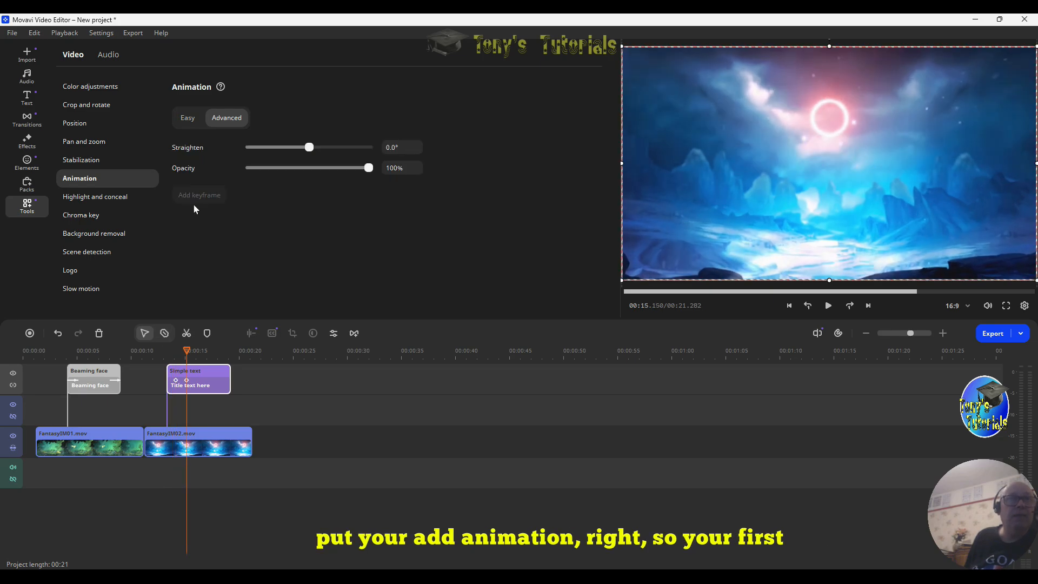
At the Simple text clip's first keyframe, rotate the title to 180° and move it above the top edge of the frame
left_click_drag(192, 357, 175, 353)
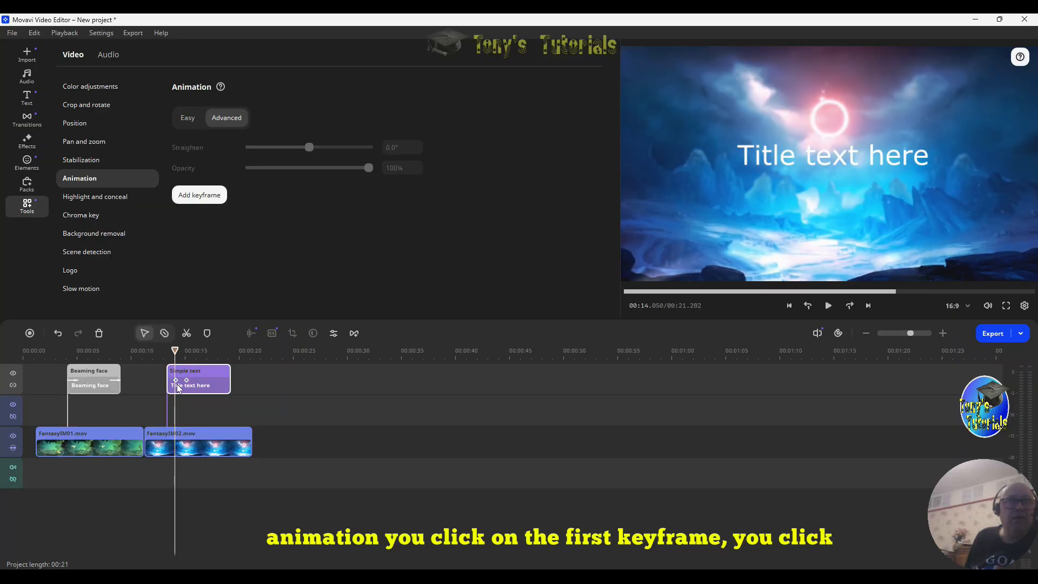
left_click(176, 381)
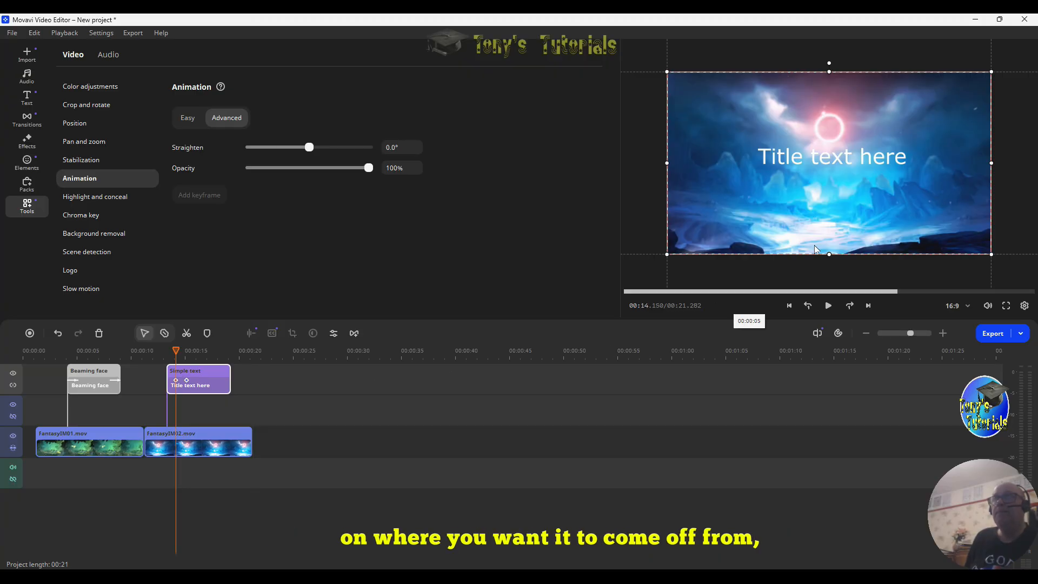
left_click_drag(838, 161, 842, 62)
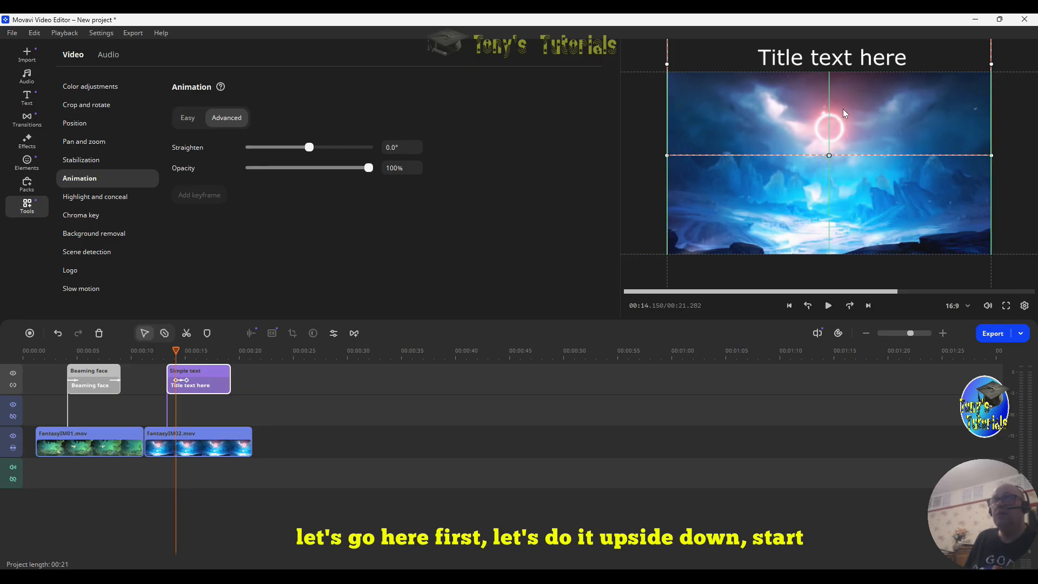
left_click_drag(841, 109, 812, 271)
left_click_drag(800, 127, 798, 336)
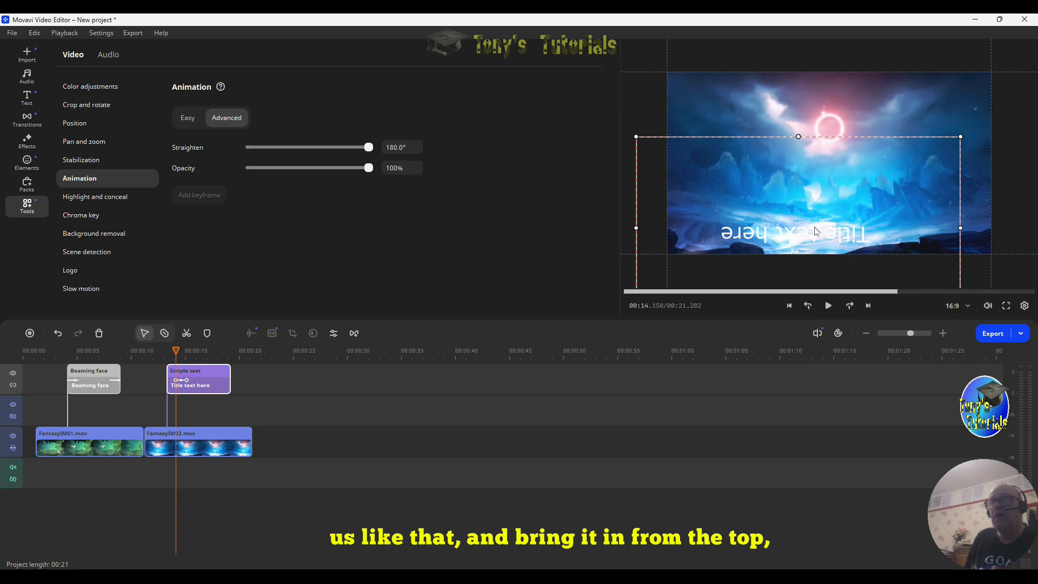
left_click_drag(812, 227, 851, 27)
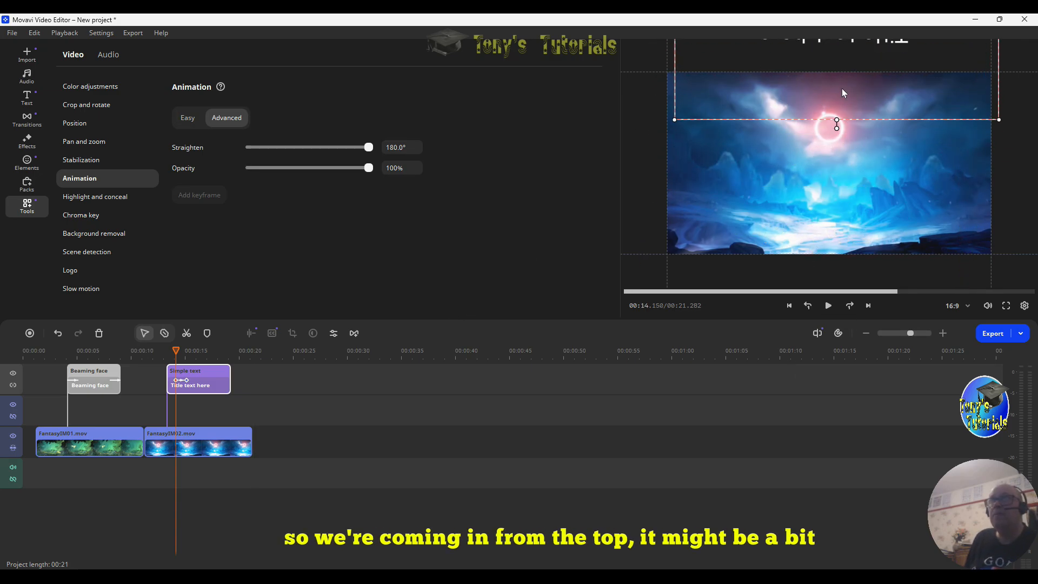
Raise the title fully above the frame at the first keyframe, and enlarge it past the frame edges at the second keyframe, about 15.15 s
left_click_drag(841, 89, 843, 67)
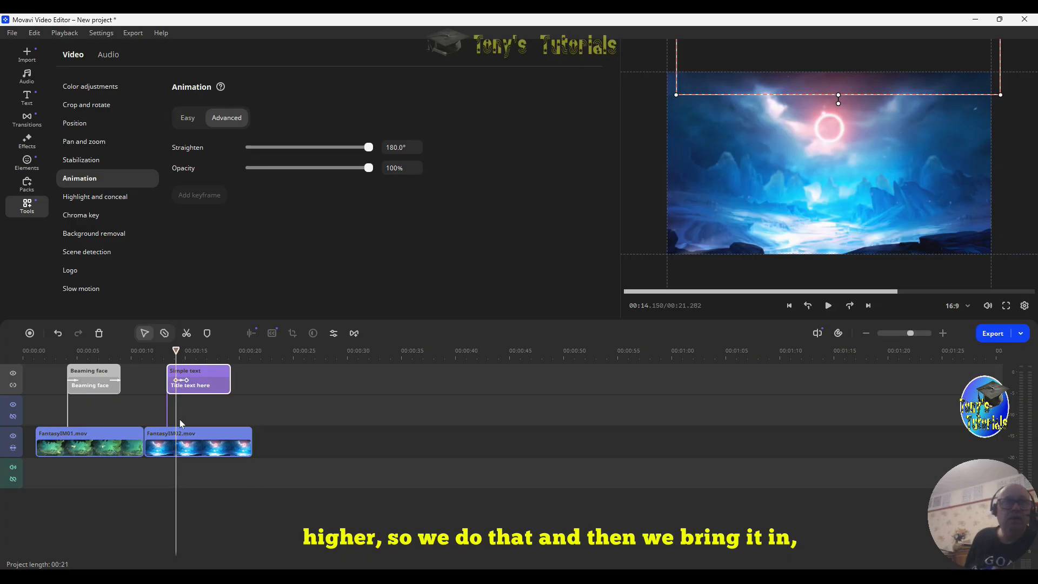
left_click_drag(176, 350, 187, 352)
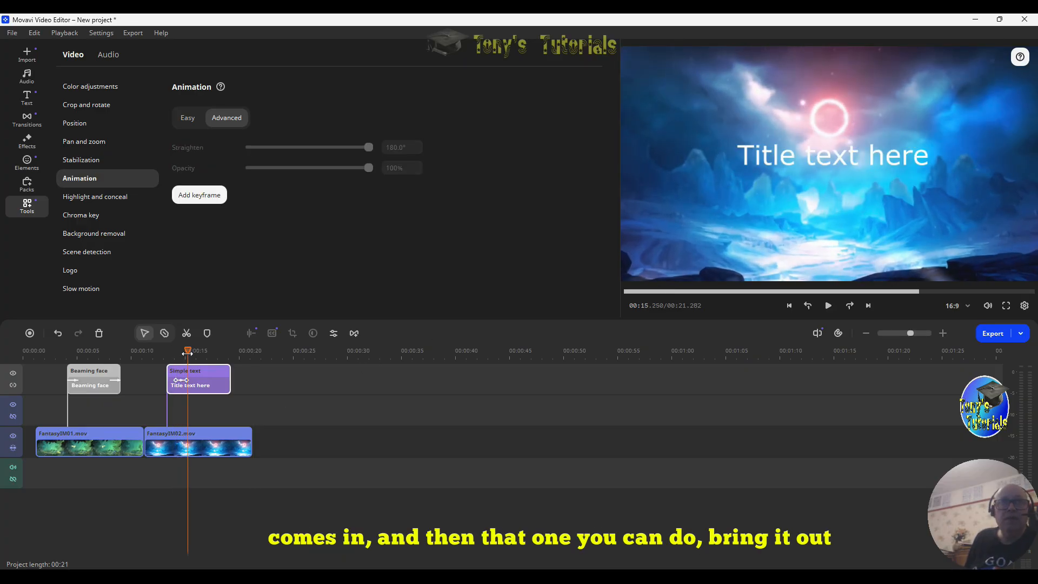
left_click(188, 381)
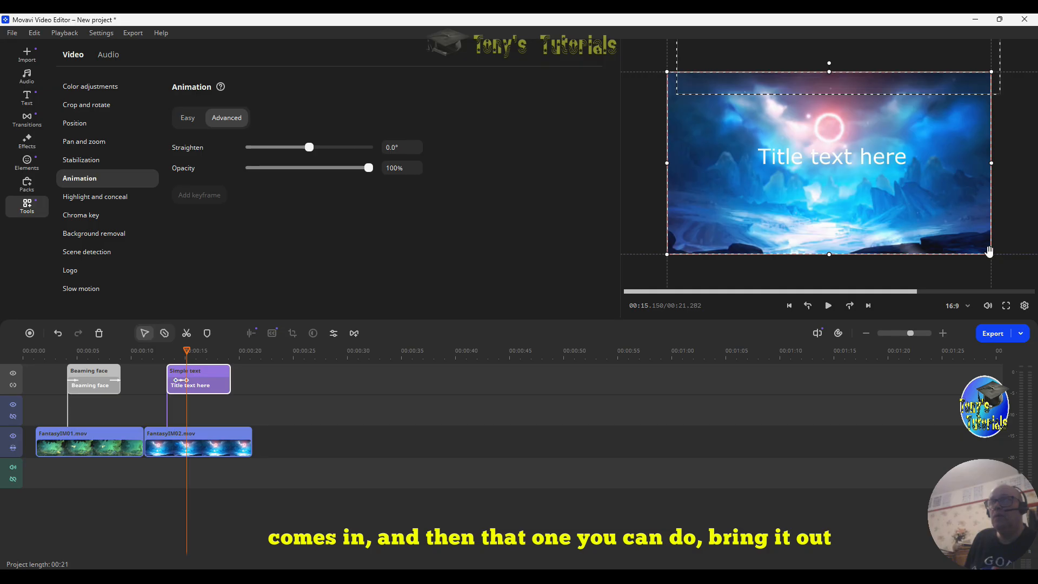
left_click_drag(989, 251, 987, 342)
left_click_drag(892, 246, 860, 233)
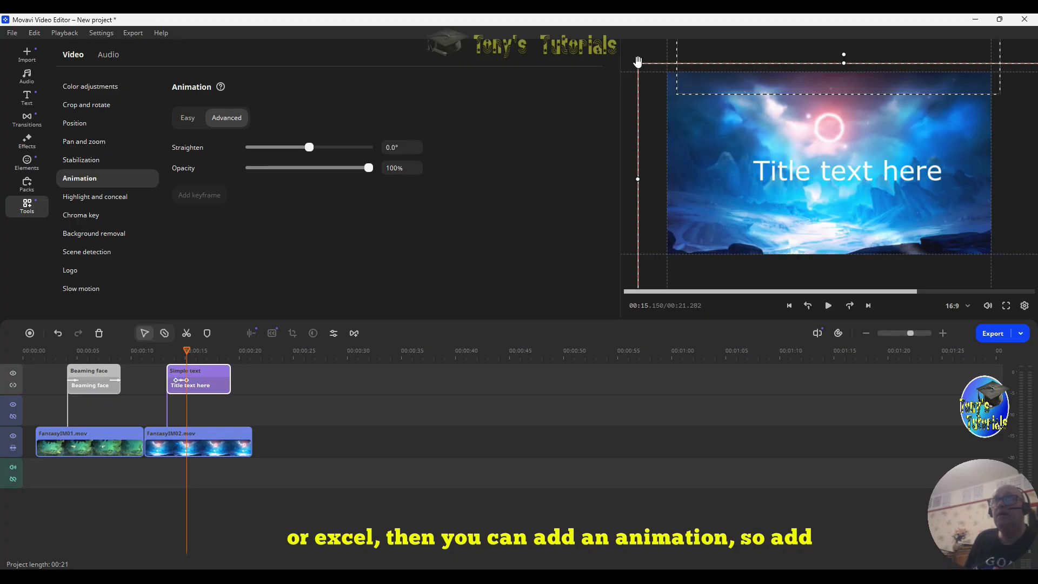
left_click_drag(638, 62, 555, 44)
left_click_drag(742, 115, 798, 188)
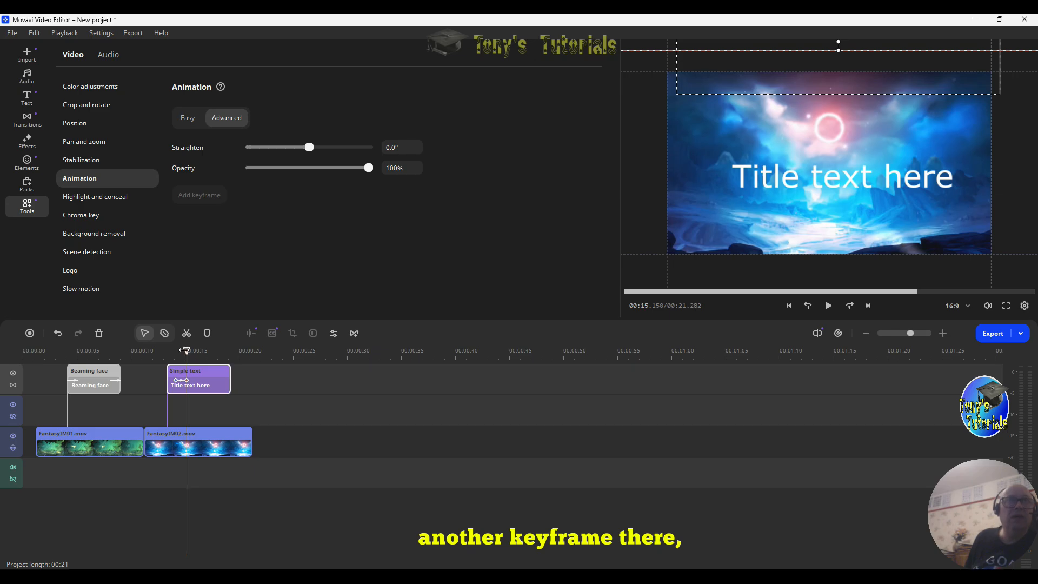
Add a third keyframe to the Simple text clip at about 16.6 s, shrinking the title and centring it over its previous position
left_click_drag(185, 350, 202, 350)
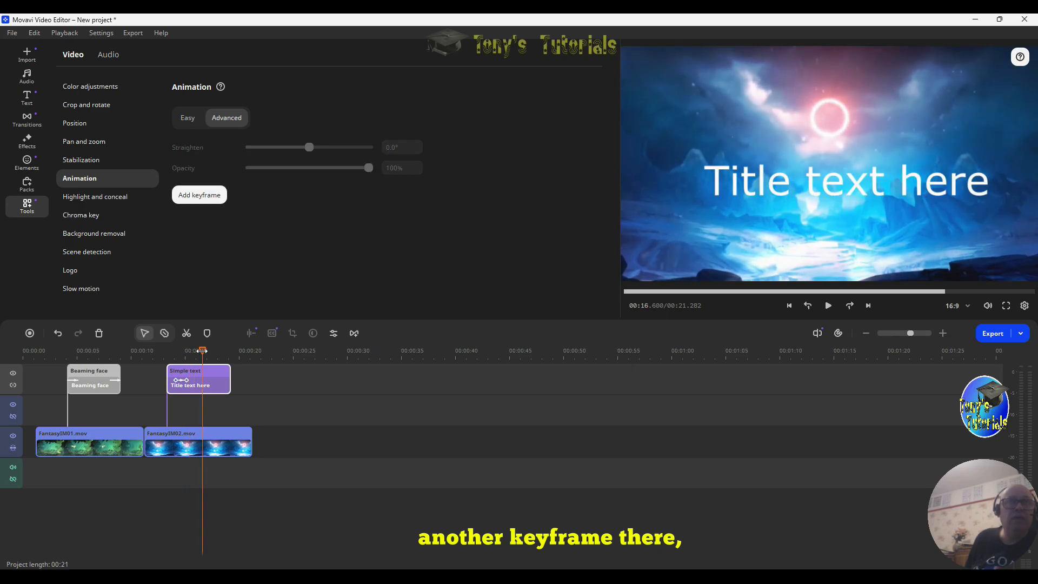
left_click(194, 194)
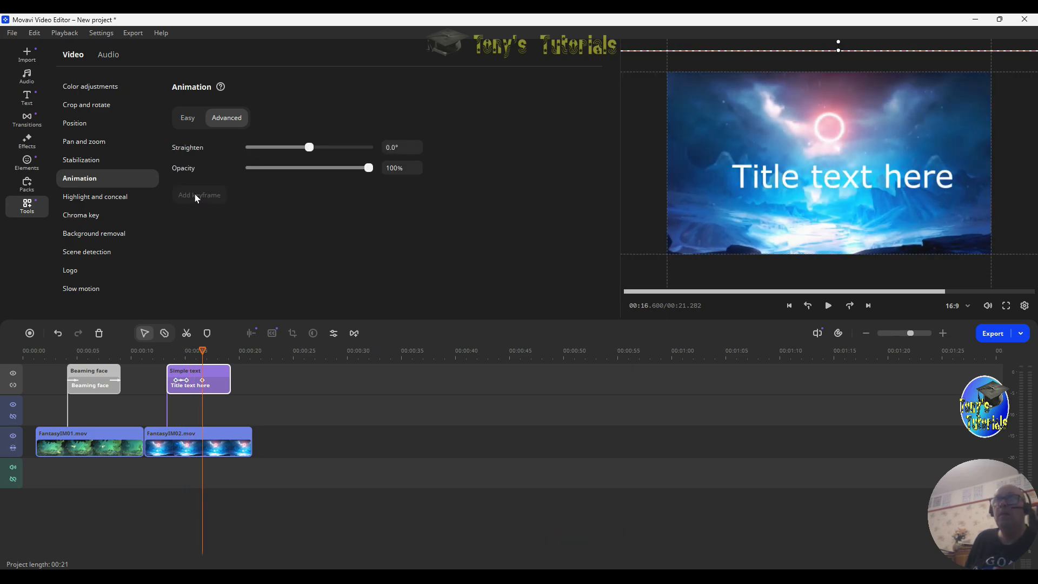
left_click_drag(856, 128, 683, 161)
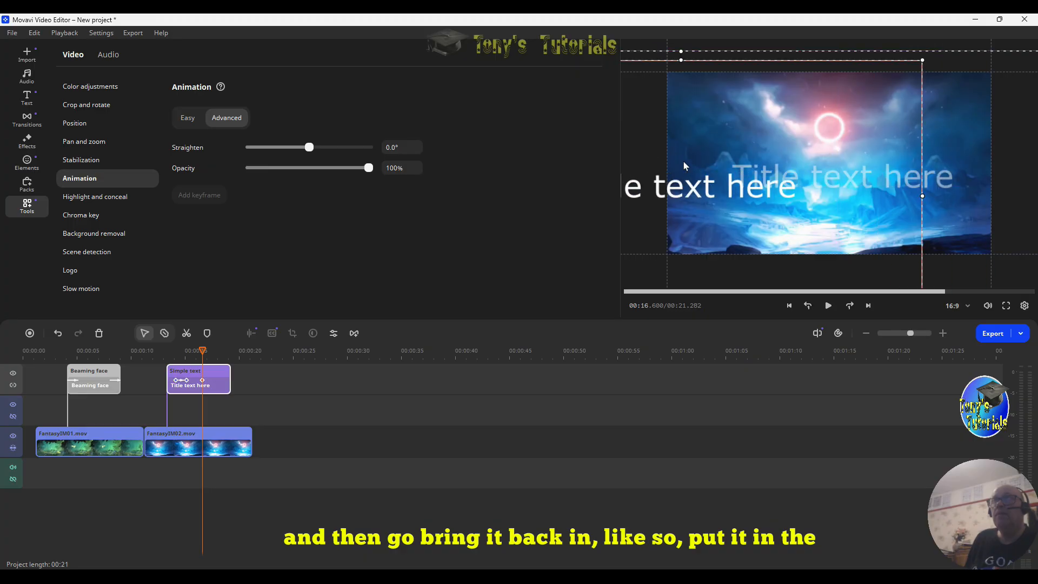
left_click_drag(920, 59, 688, 158)
left_click_drag(655, 241, 935, 152)
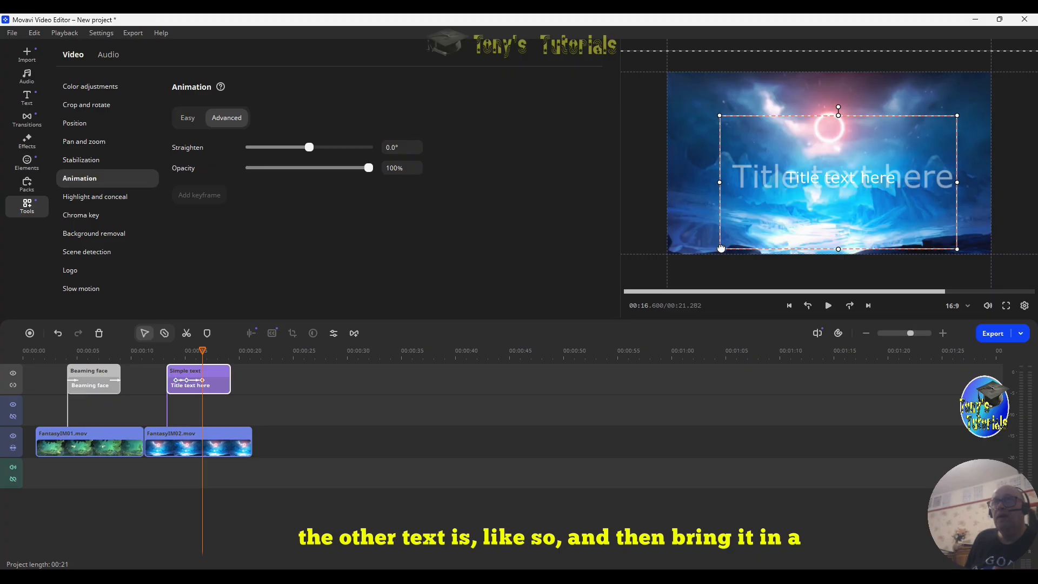
left_click_drag(721, 248, 735, 245)
left_click_drag(871, 188, 872, 191)
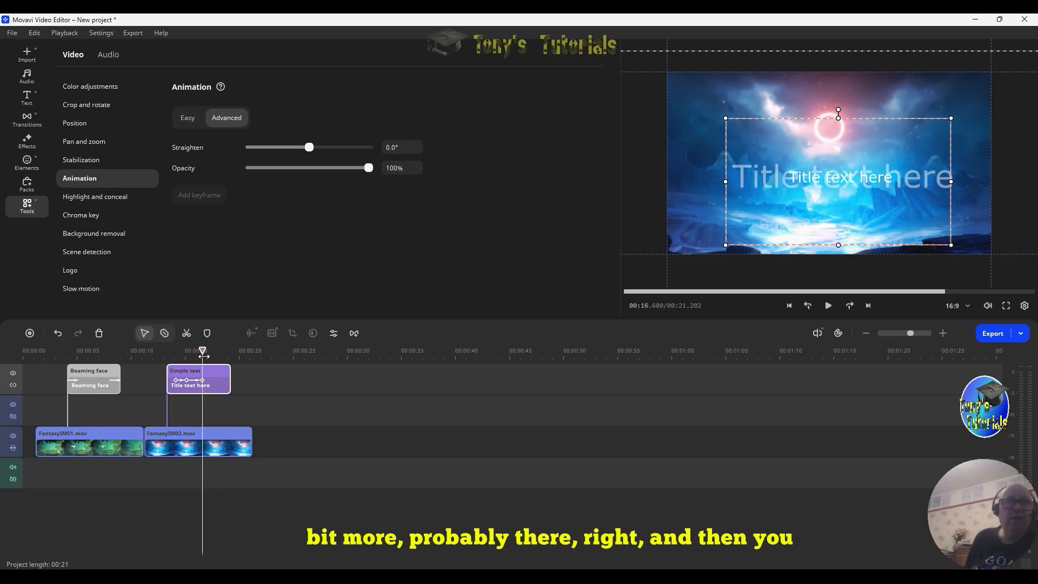
Try to copy the Simple text clip's second keyframe to about 17.5 s
left_click_drag(204, 352, 217, 352)
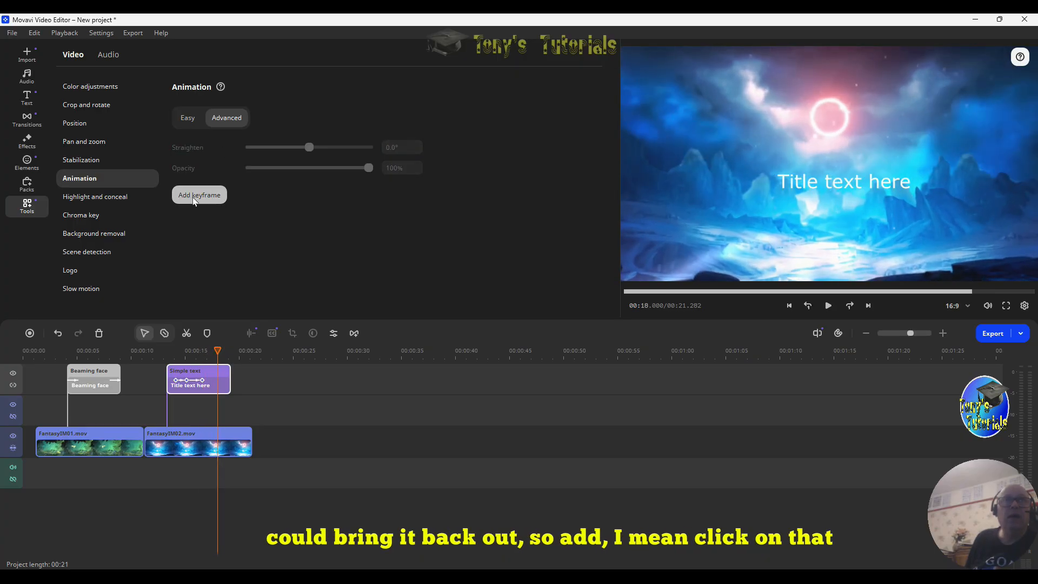
left_click(186, 380)
right_click(186, 380)
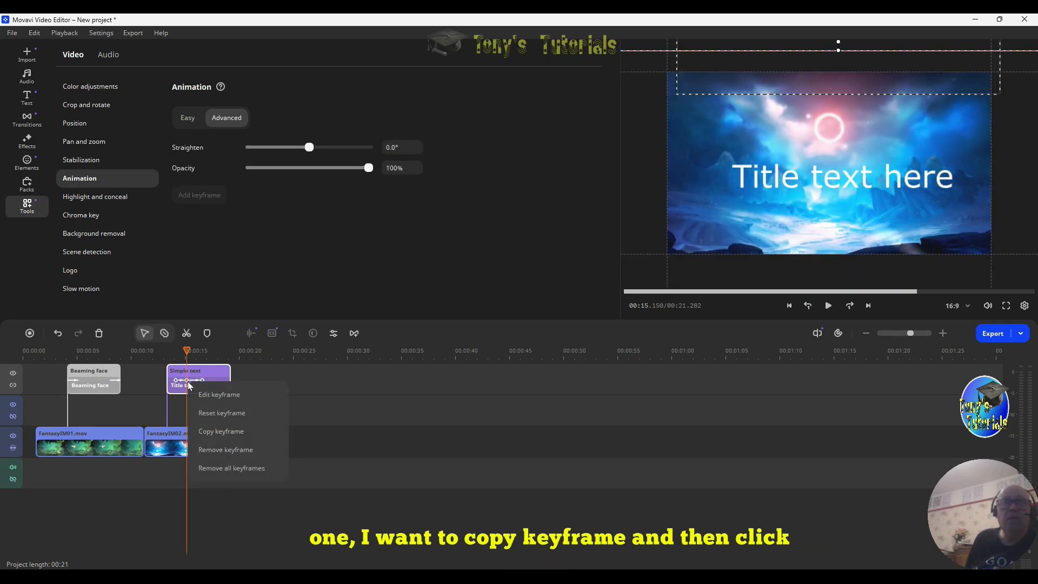
left_click(226, 432)
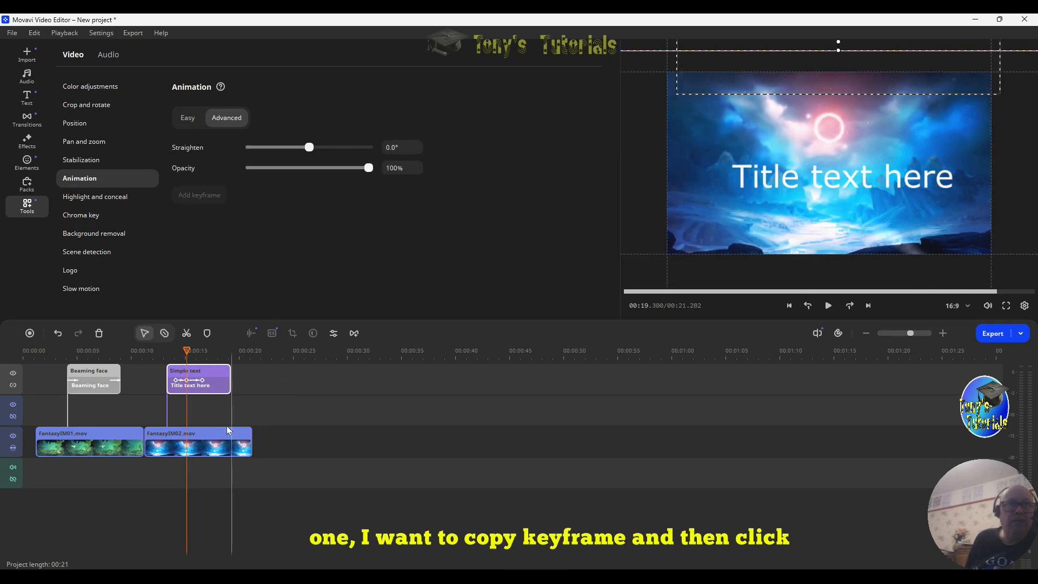
left_click(214, 385)
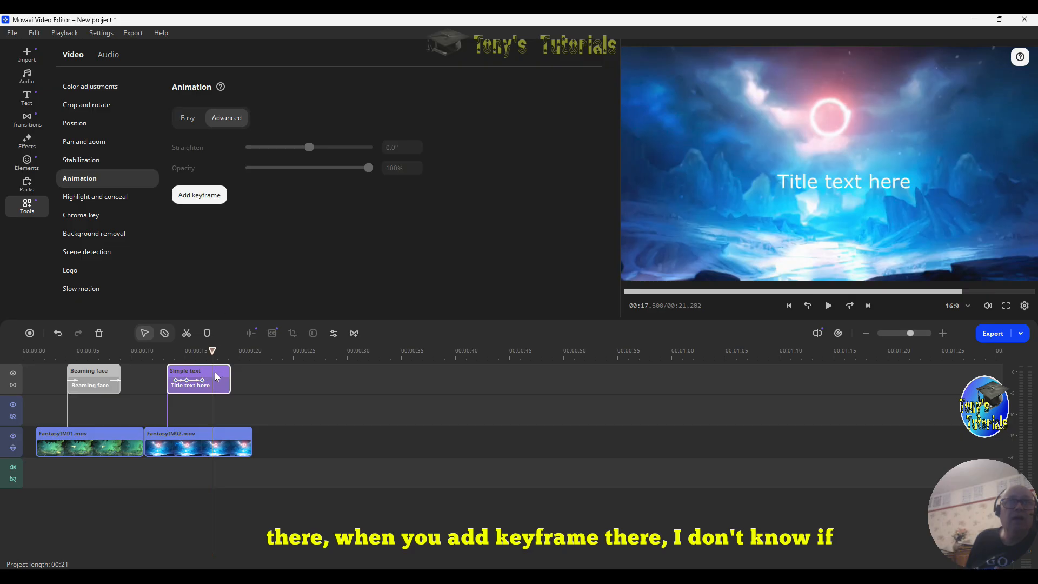
right_click(214, 384)
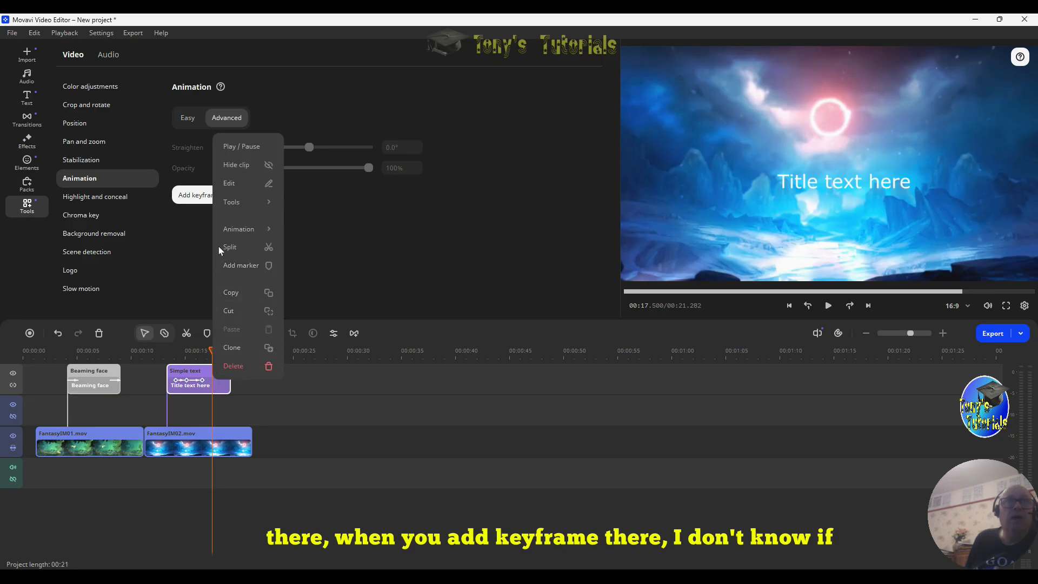
left_click(203, 195)
Add a fourth keyframe at about 17.85 s with the title resized to the full frame, and play the animation from about 11.15 s
left_click(203, 194)
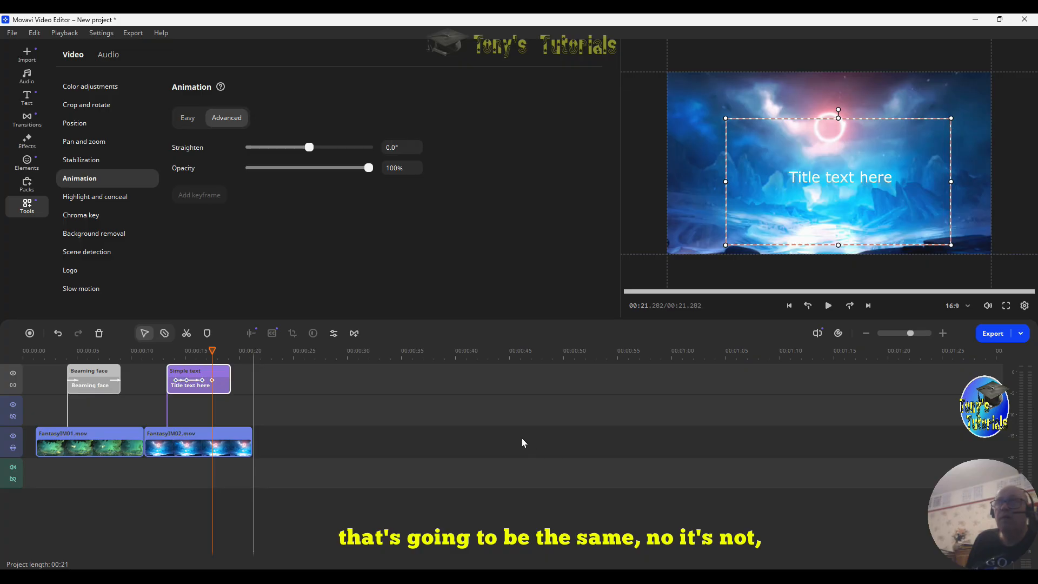
left_click(215, 381)
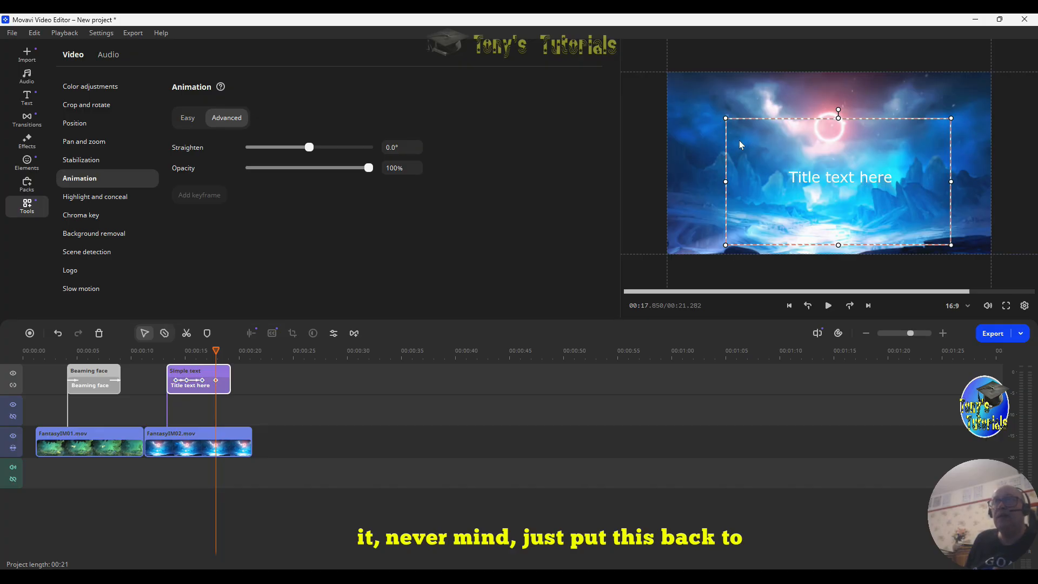
left_click_drag(725, 118, 666, 86)
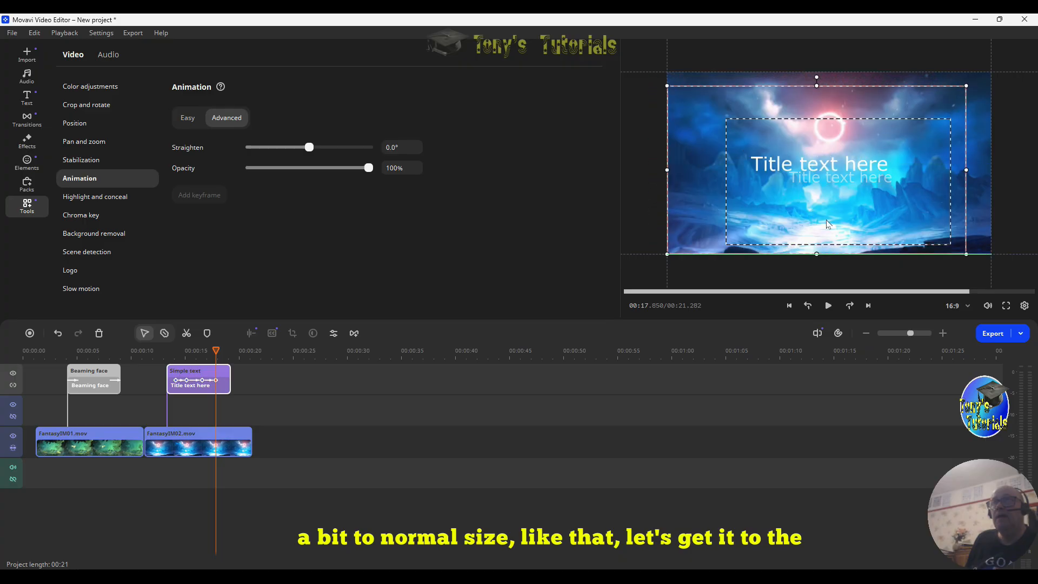
mouse_move(827, 223)
left_mouse_down()
mouse_move(831, 209)
mouse_move(822, 211)
left_mouse_up()
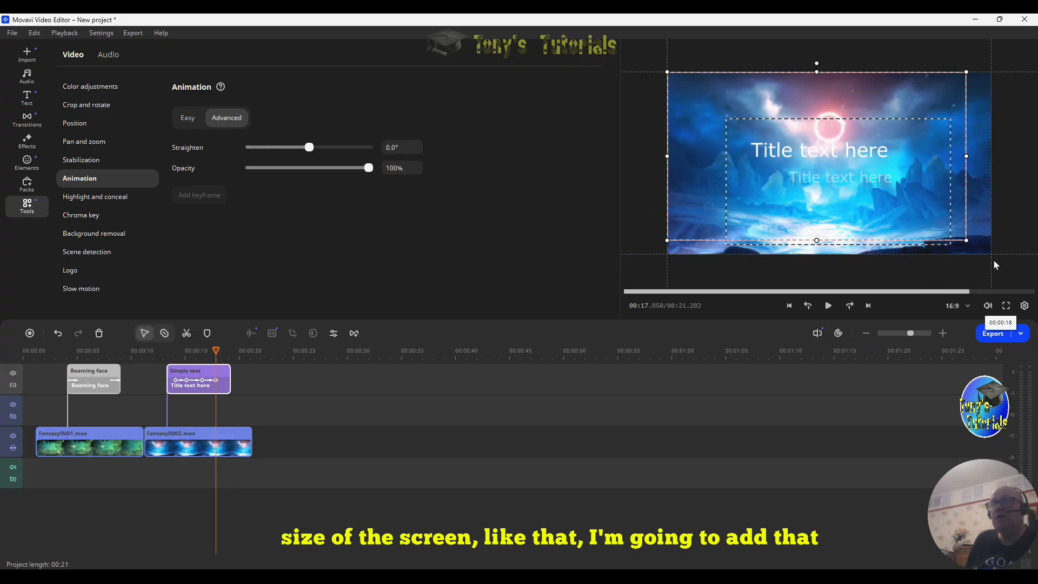
left_click_drag(967, 241, 993, 250)
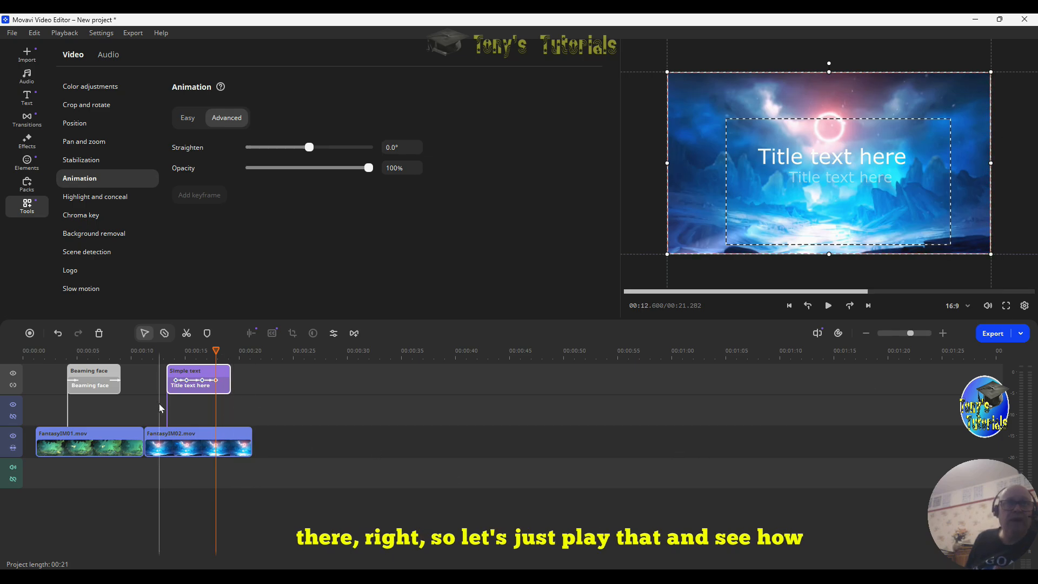
left_click(143, 351)
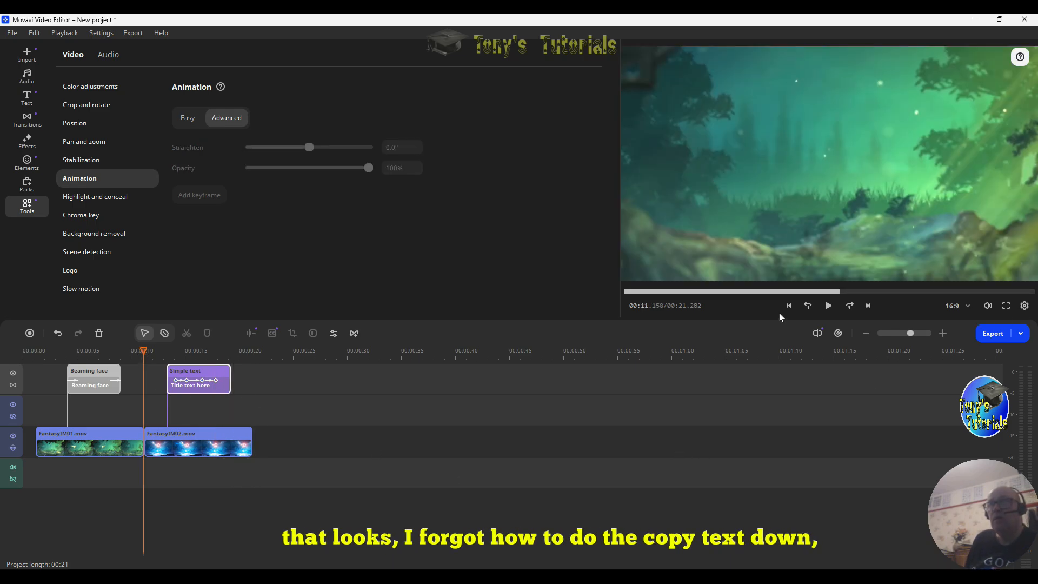
left_click(828, 306)
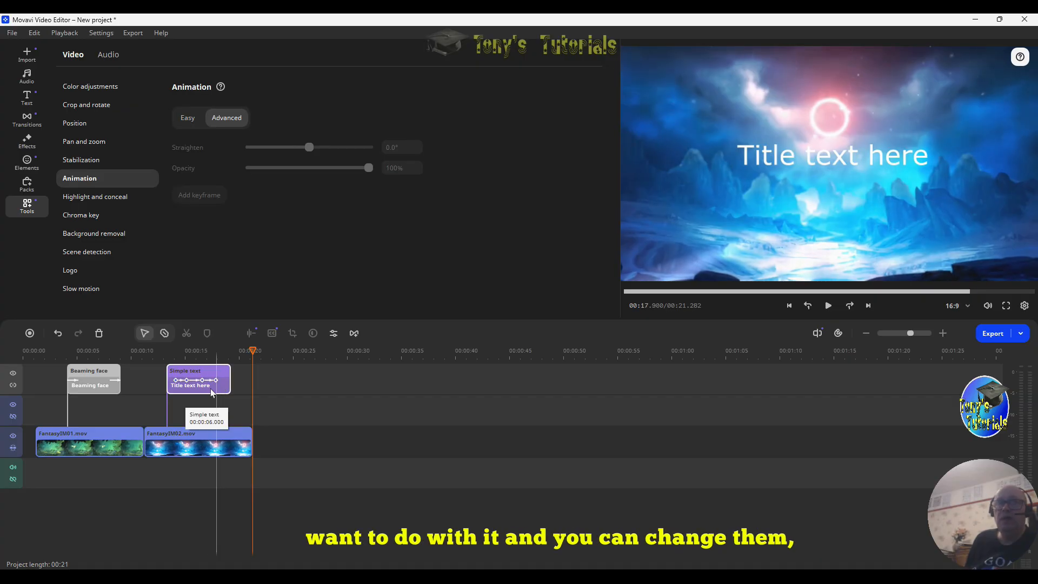
Remove all animation keyframes from the Simple text clip
left_click(202, 381)
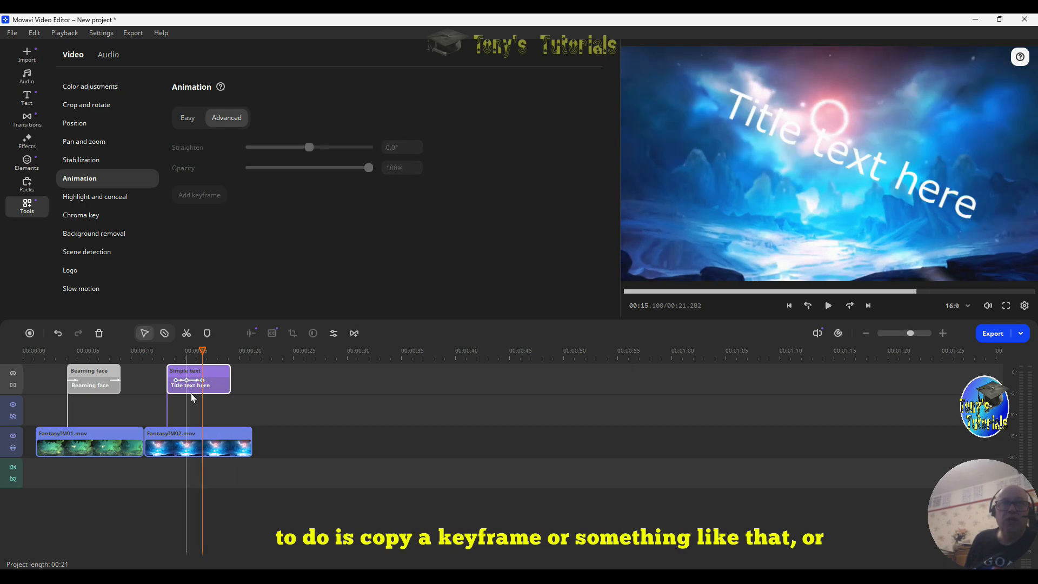
right_click(189, 383)
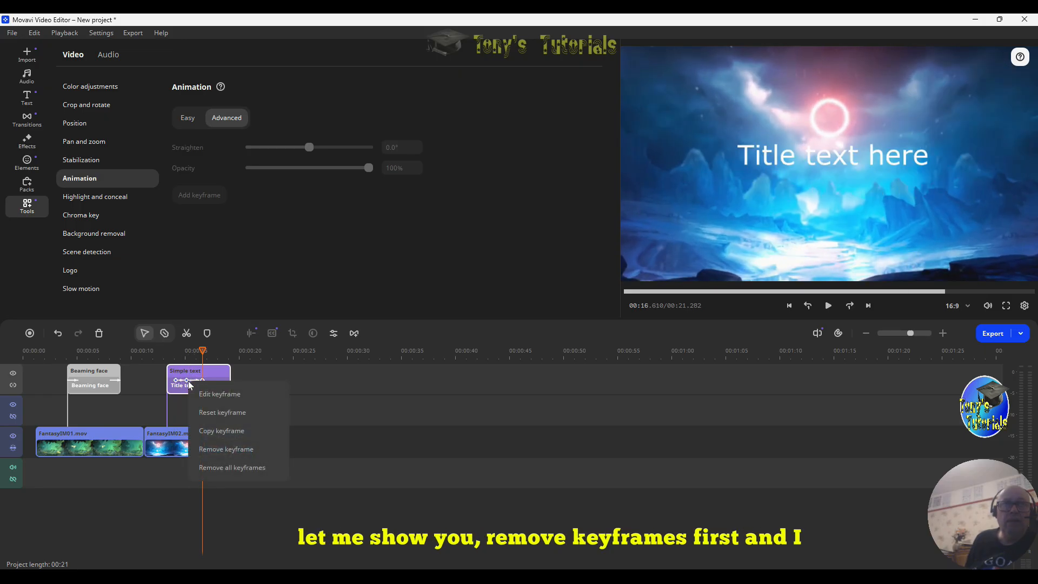
left_click(246, 449)
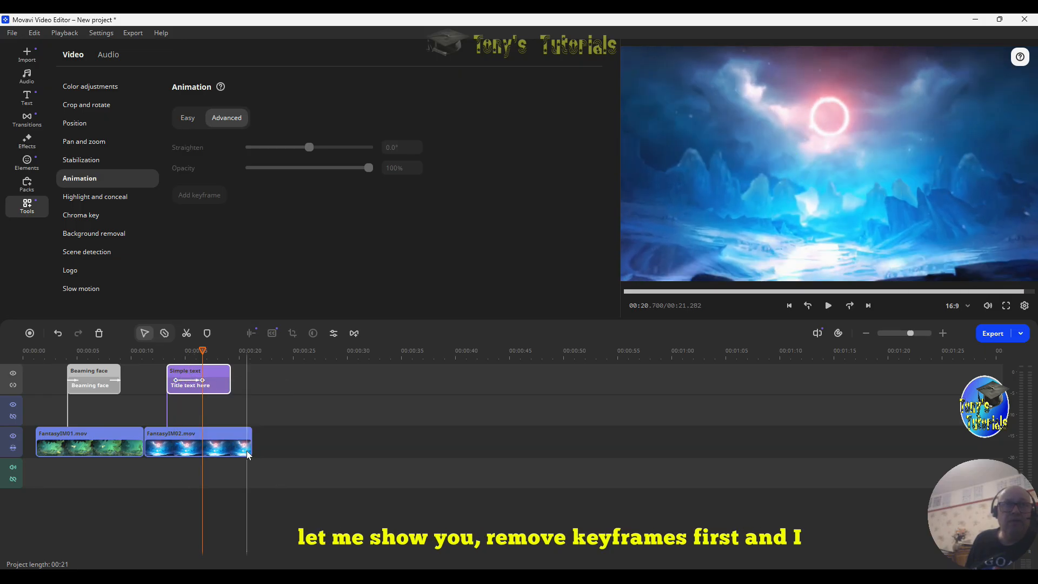
right_click(203, 381)
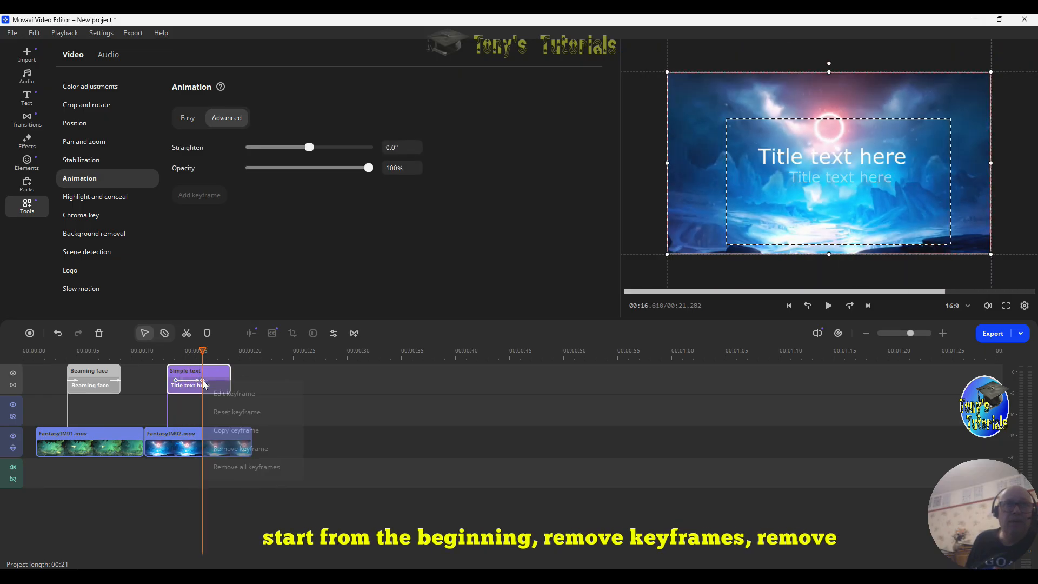
left_click(244, 449)
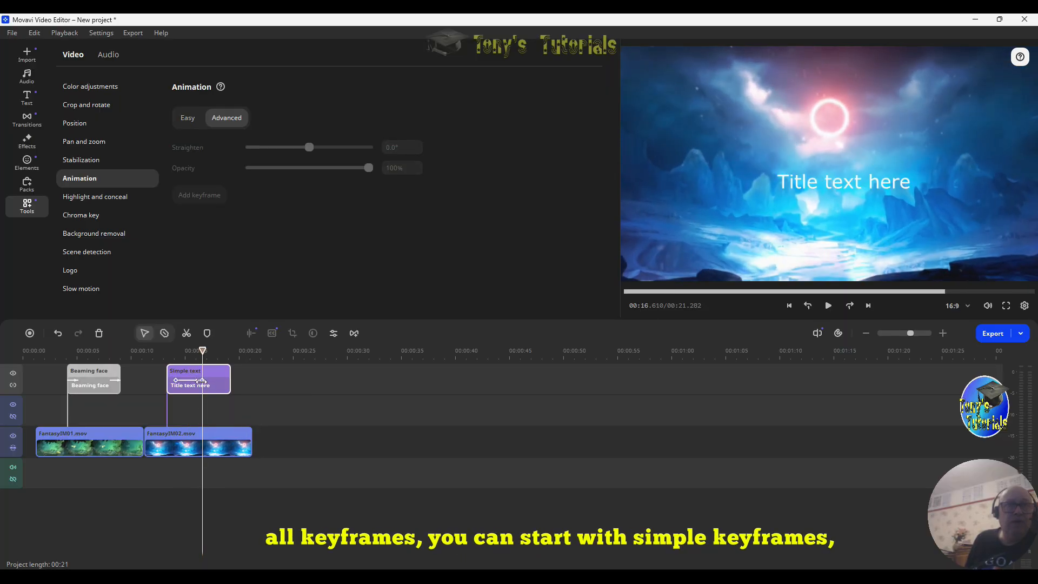
right_click(201, 380)
left_click(254, 465)
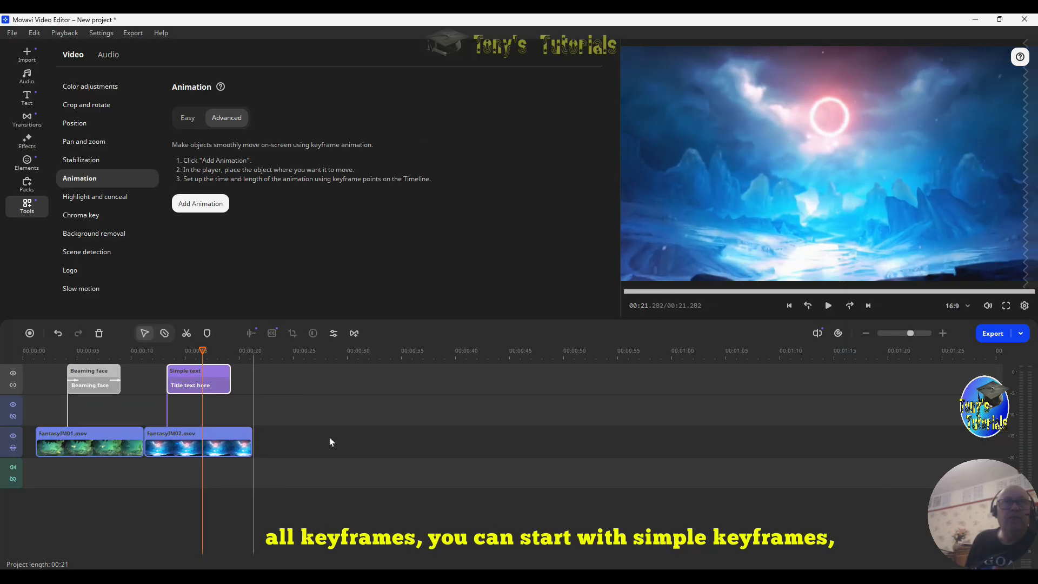
Add an Advanced animation to the Simple text clip with its first keyframe at about 13.95 s, moving the title there above the frame's top edge
left_click_drag(203, 350, 174, 351)
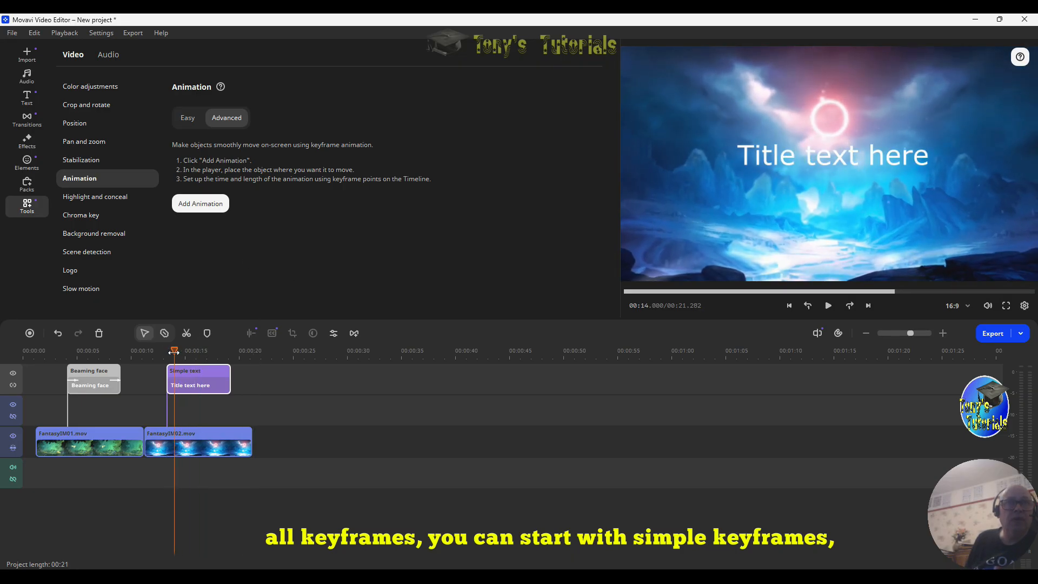
left_click(196, 203)
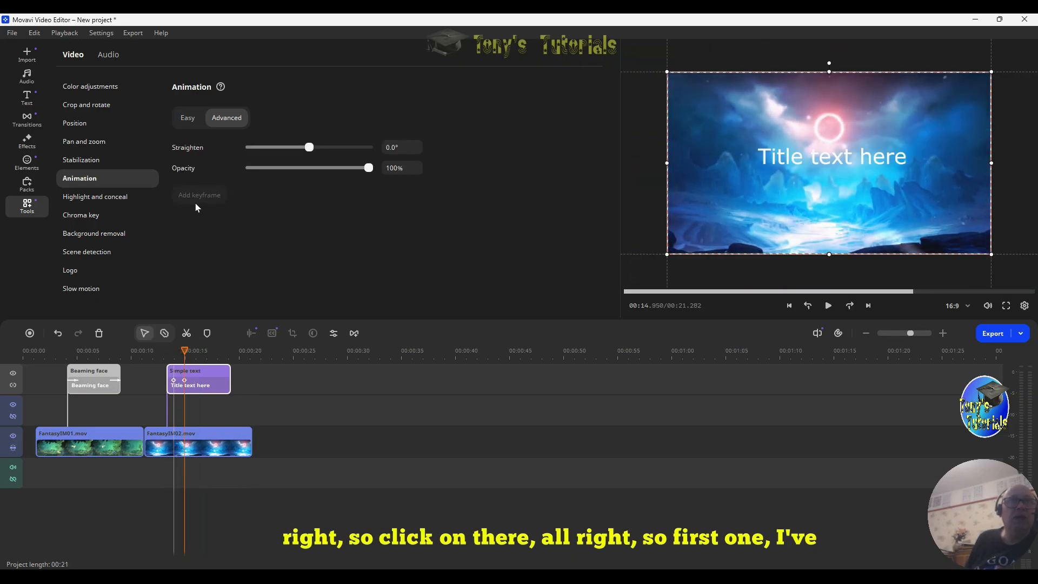
left_click(177, 350)
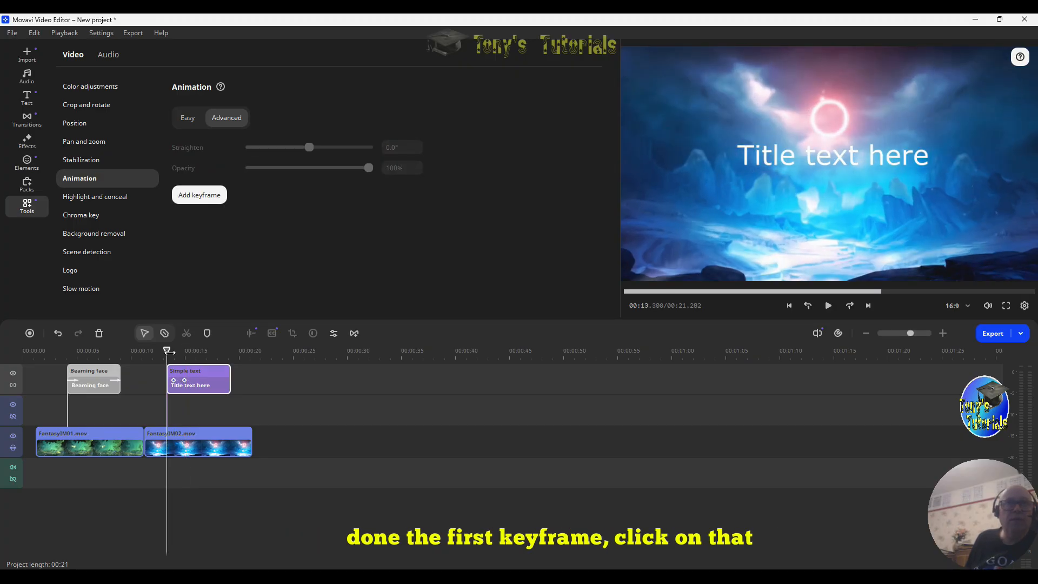
left_click_drag(176, 351, 174, 350)
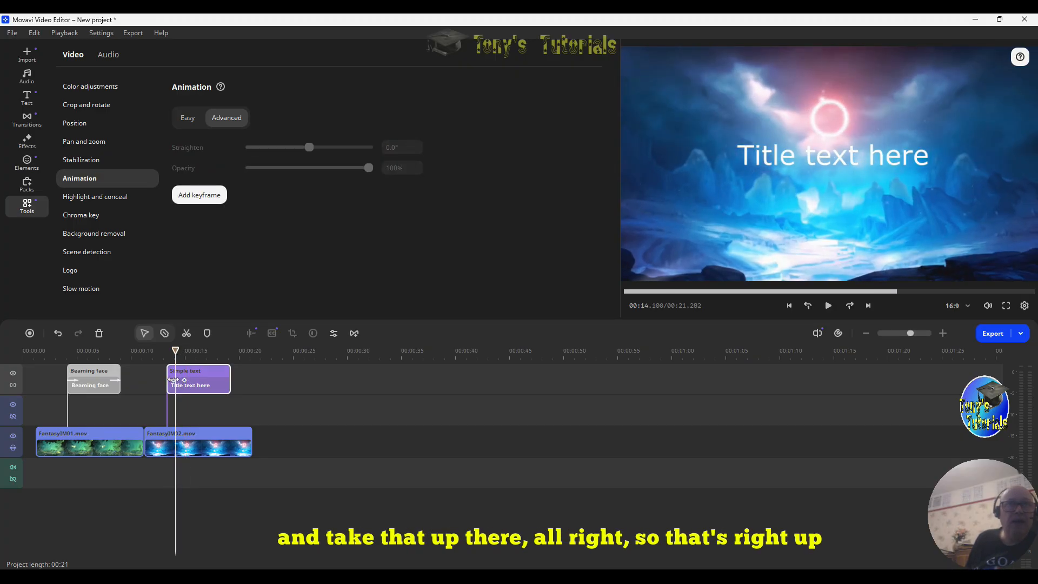
left_click(174, 379)
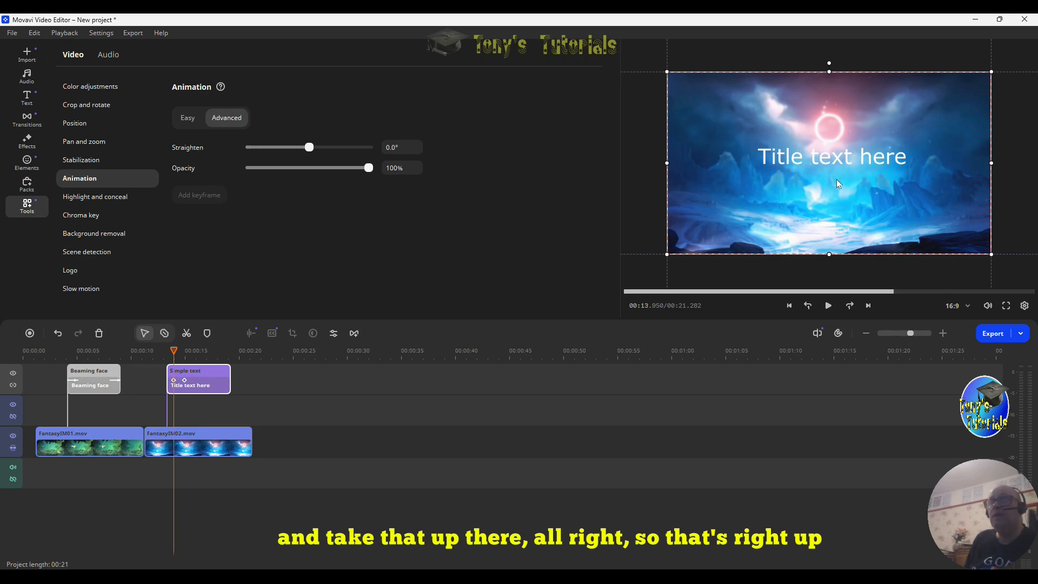
left_click_drag(835, 179, 829, 48)
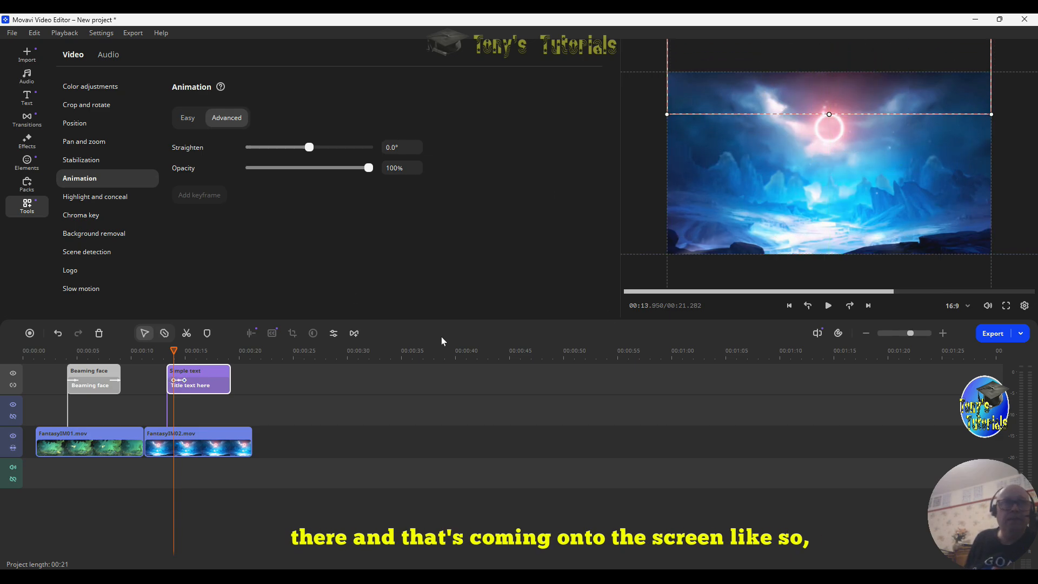
Add two keyframes to the Simple text clip, at about 16.65 s and 18.2 s, keeping the title at full frame
left_click_drag(174, 350, 204, 350)
left_click(197, 198)
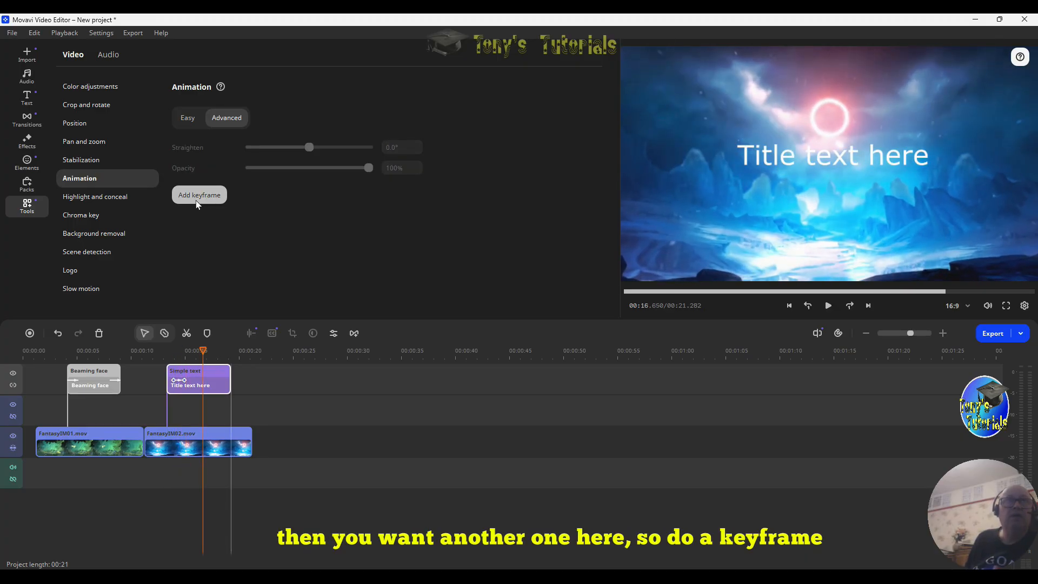
left_click(220, 384)
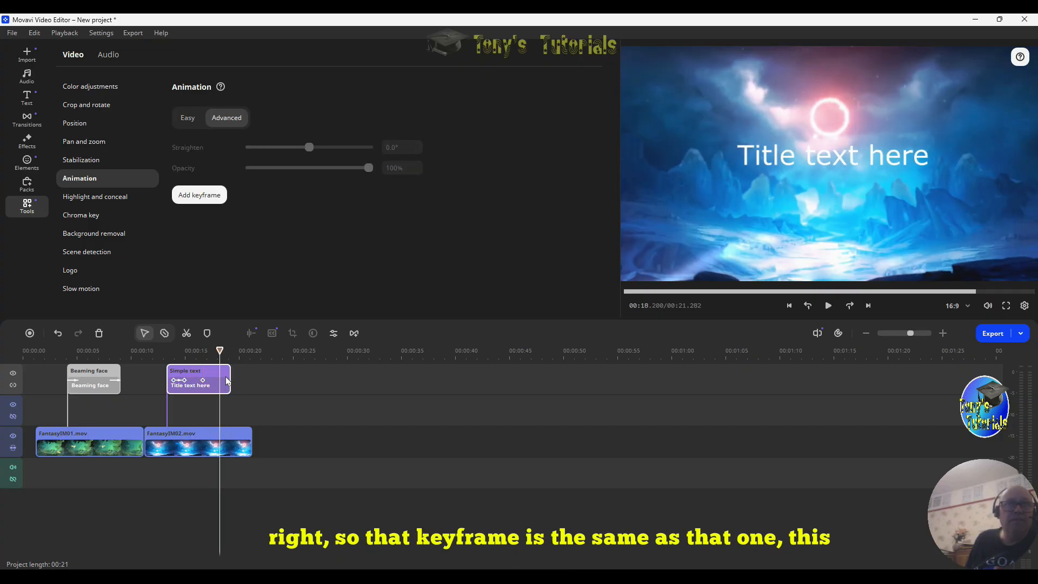
left_click(208, 196)
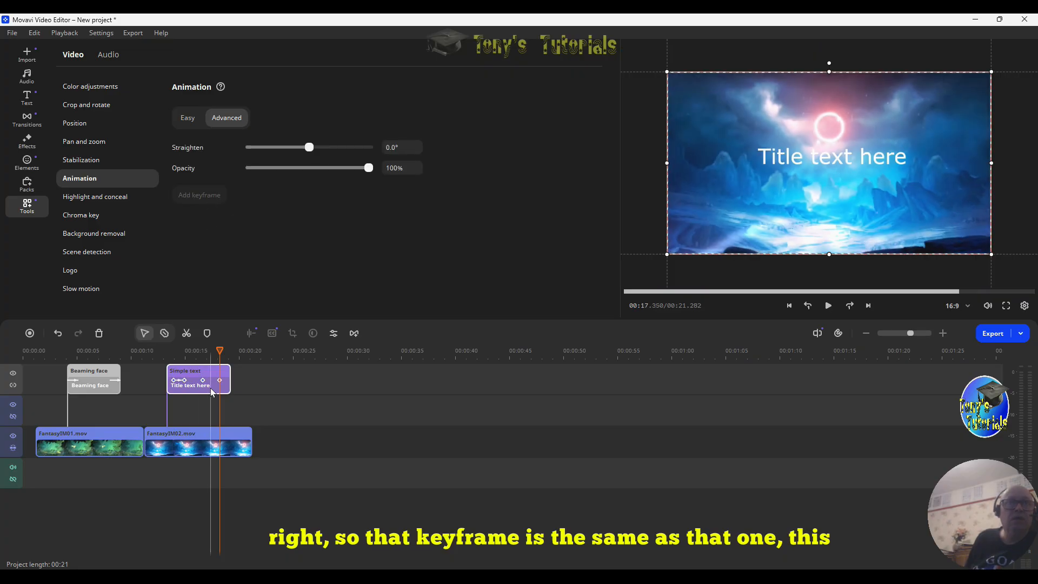
Move the title above the frame's top edge at the clip's last keyframe, and play the animation from about the start of FantasyIM02.mov
left_click(202, 379)
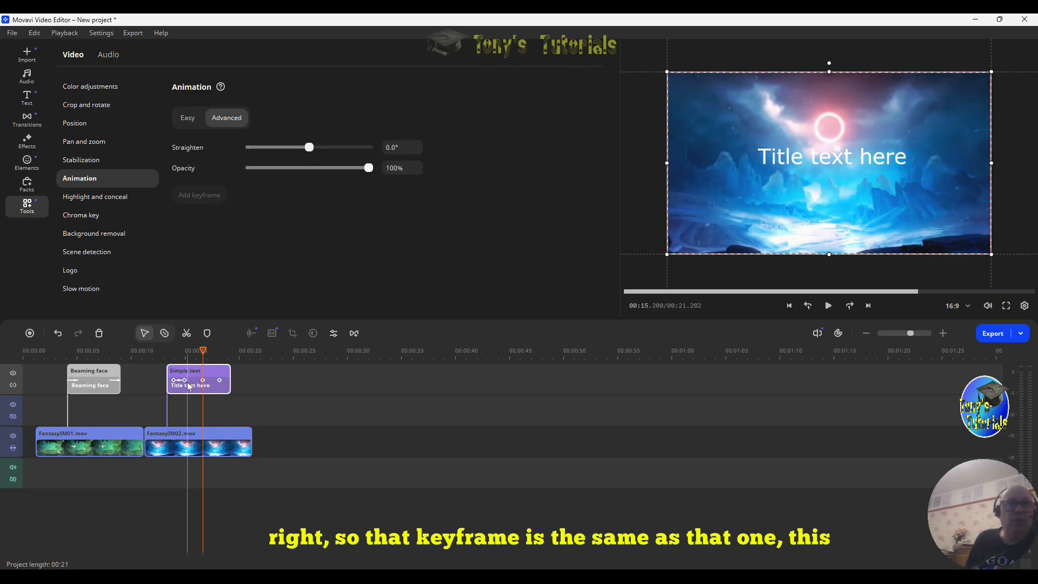
left_click(219, 380)
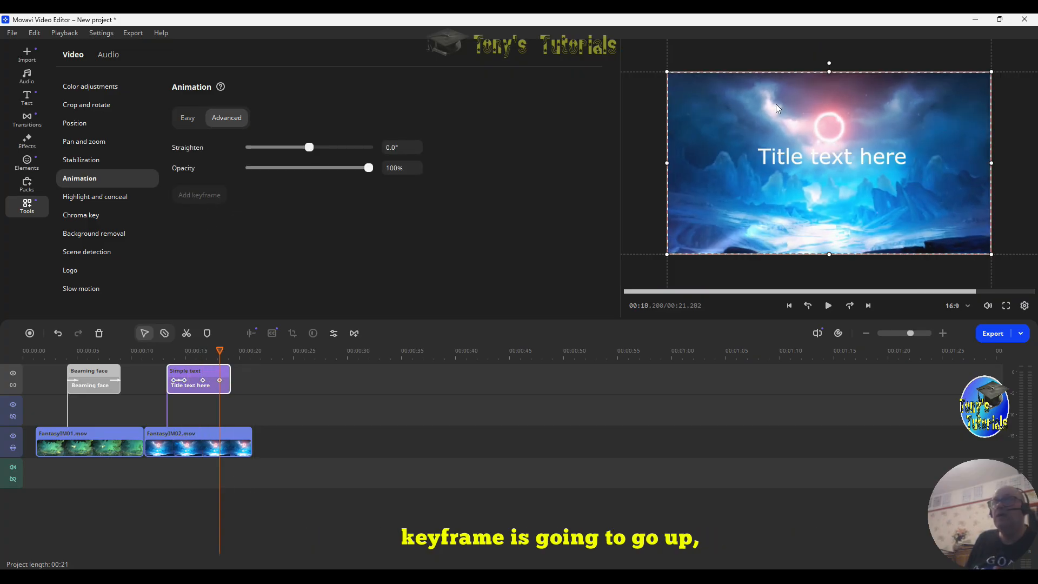
left_click_drag(837, 232, 832, 107)
left_click_drag(220, 543, 145, 544)
left_click(828, 306)
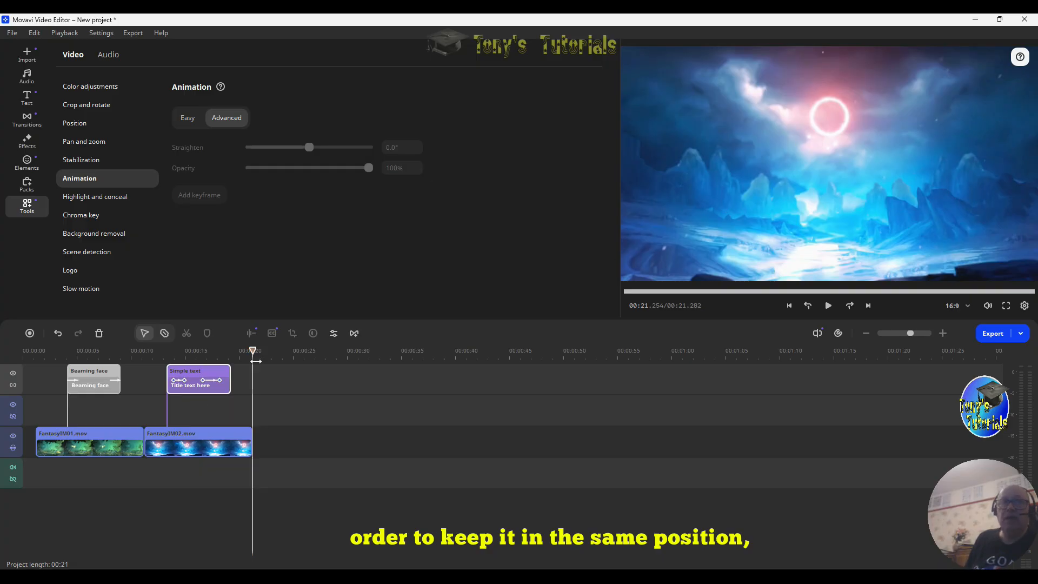
Go back to the Simple text clip's second keyframe to examine the title's position there
left_click_drag(256, 361, 213, 348)
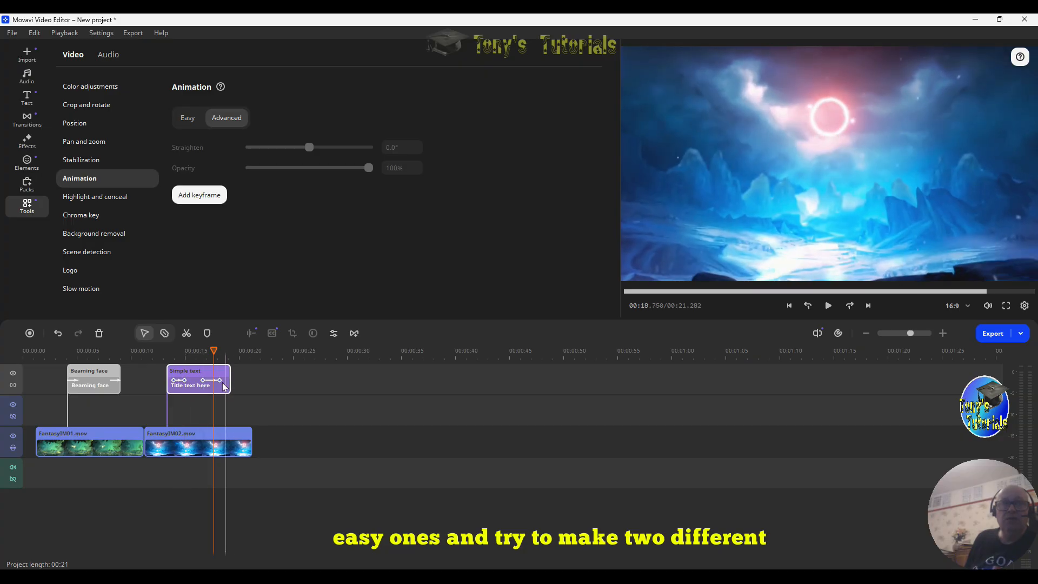
left_click(186, 388)
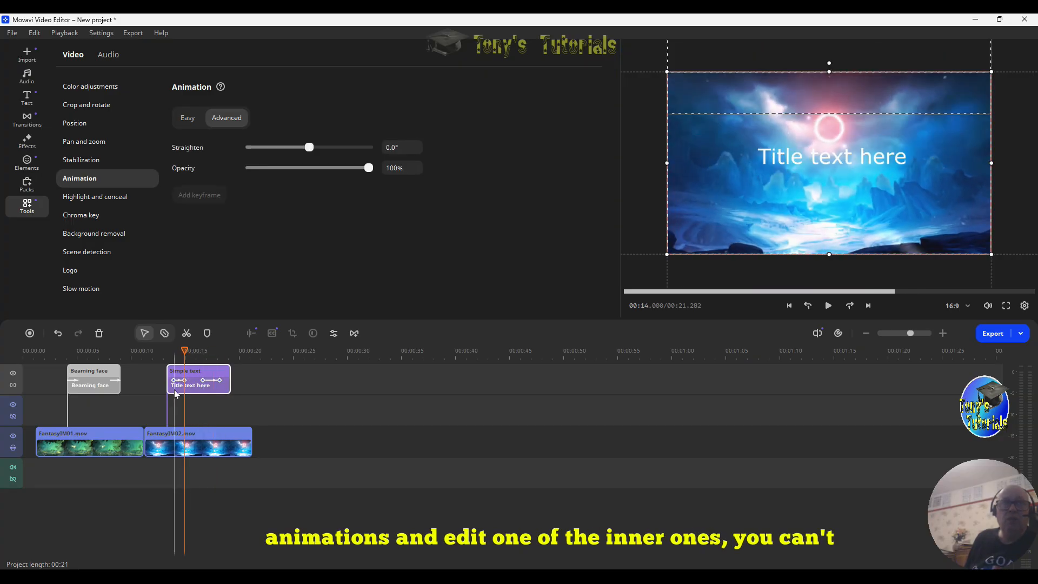